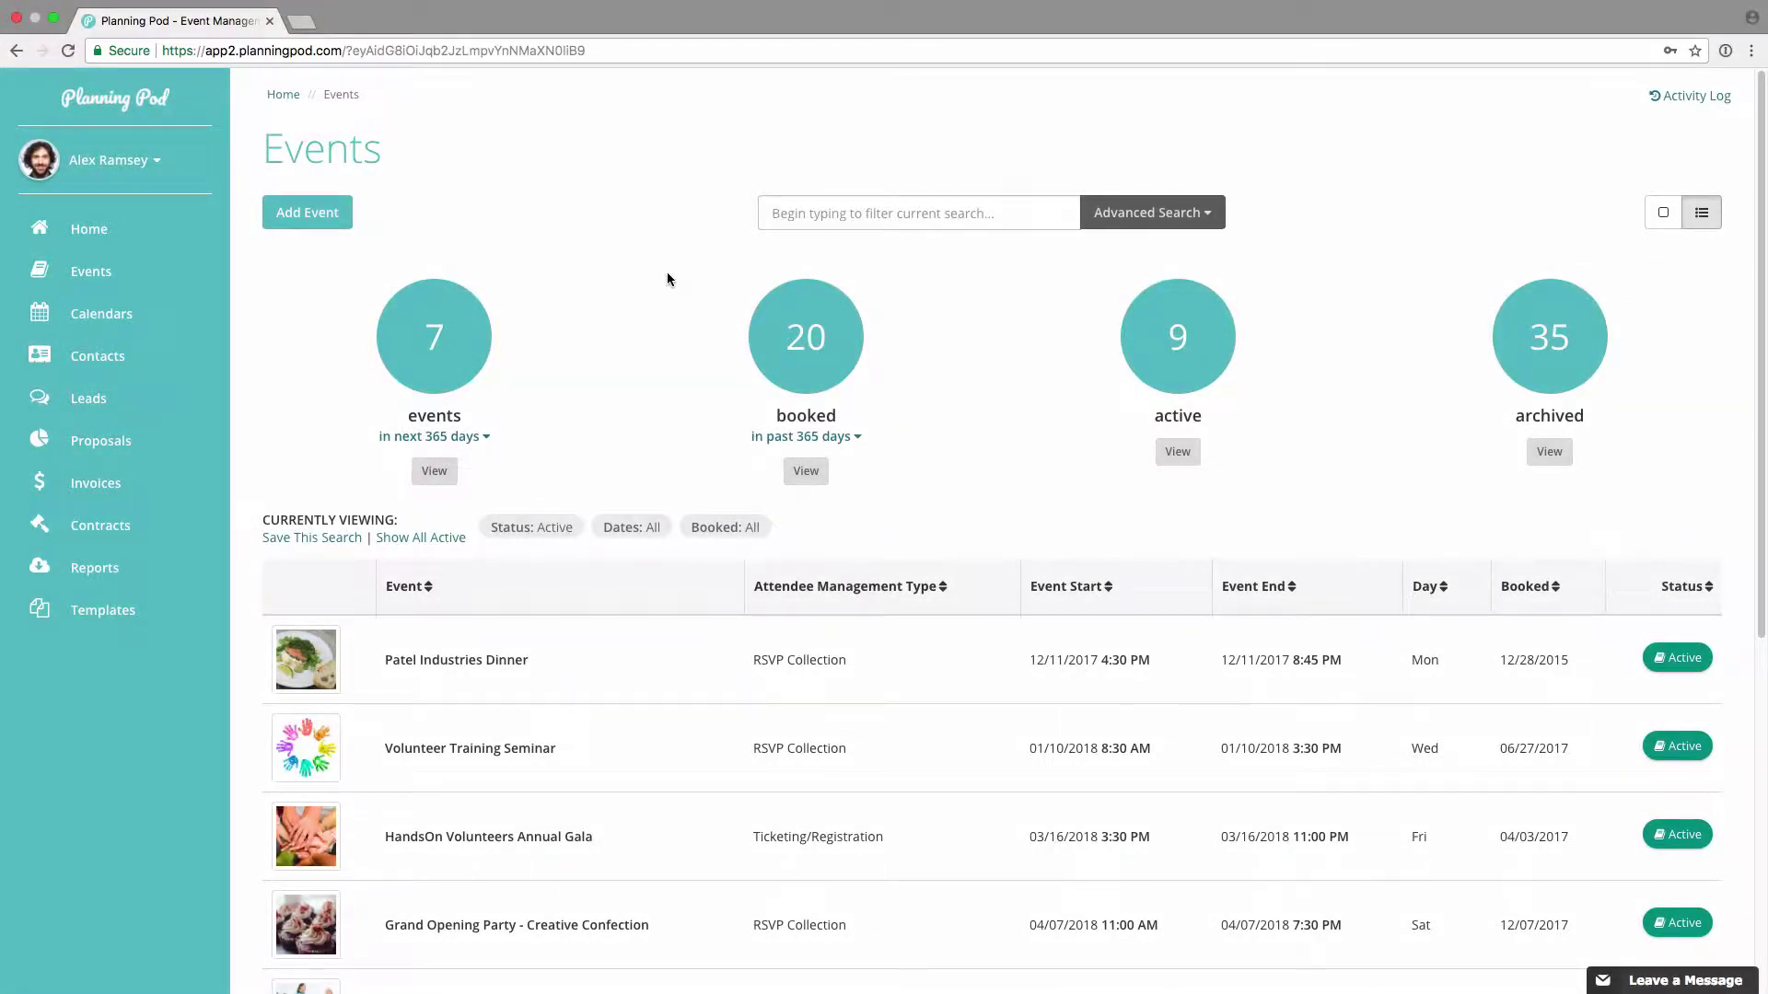
Step: Open the HandsOn Volunteers Annual Gala event and go to its To-Do's page
{"action": "scroll", "coordinate": [671, 276], "scroll_direction": "down", "scroll_amount": 5}
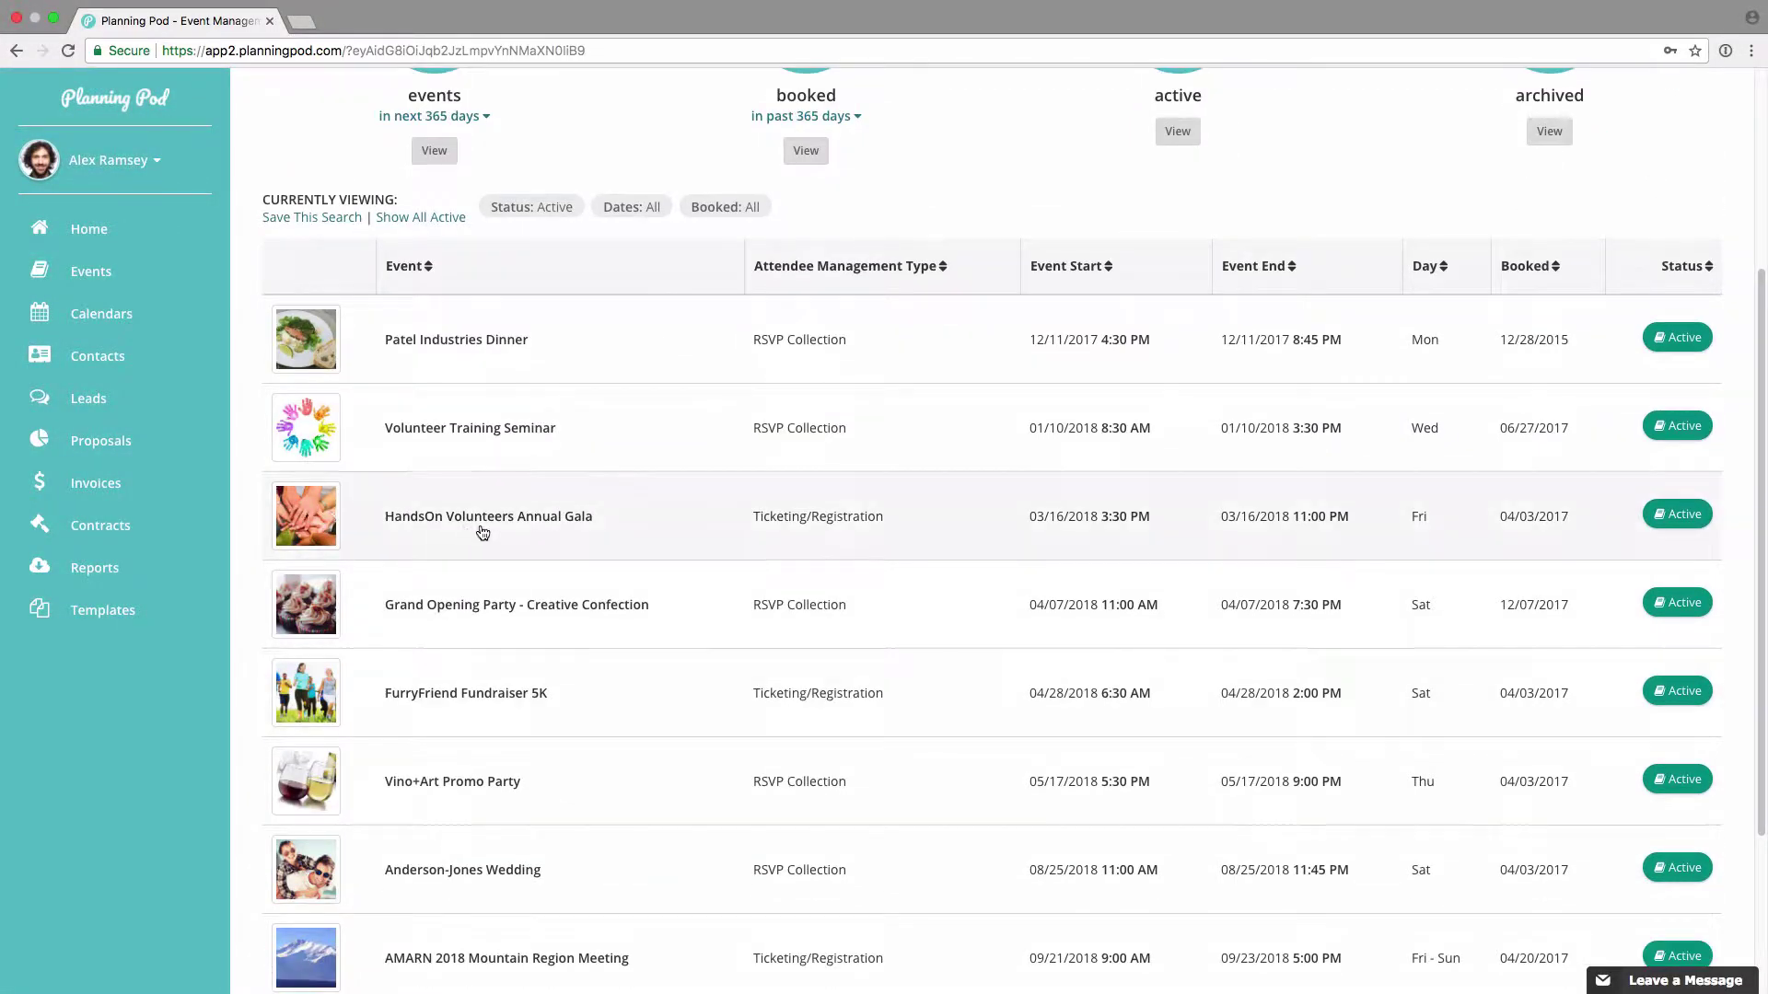
{"action": "left_click", "coordinate": [527, 518]}
{"action": "scroll", "coordinate": [714, 667], "scroll_direction": "down", "scroll_amount": 13}
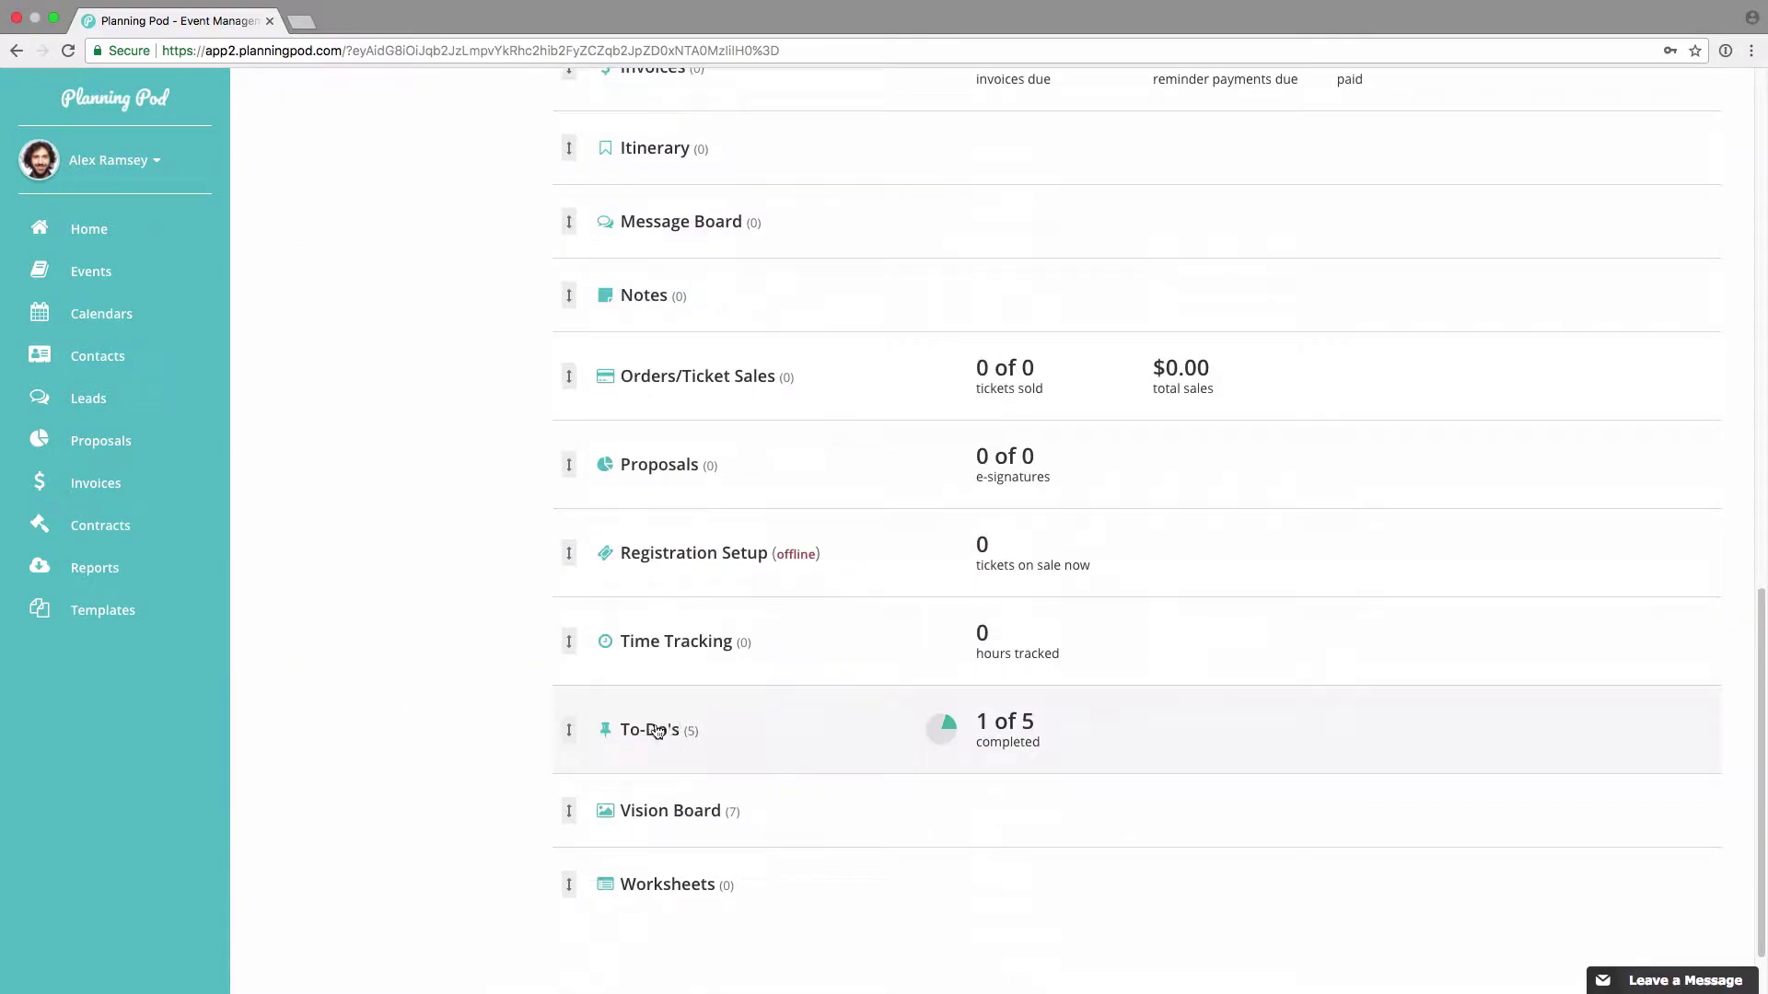
{"action": "left_click", "coordinate": [662, 729]}
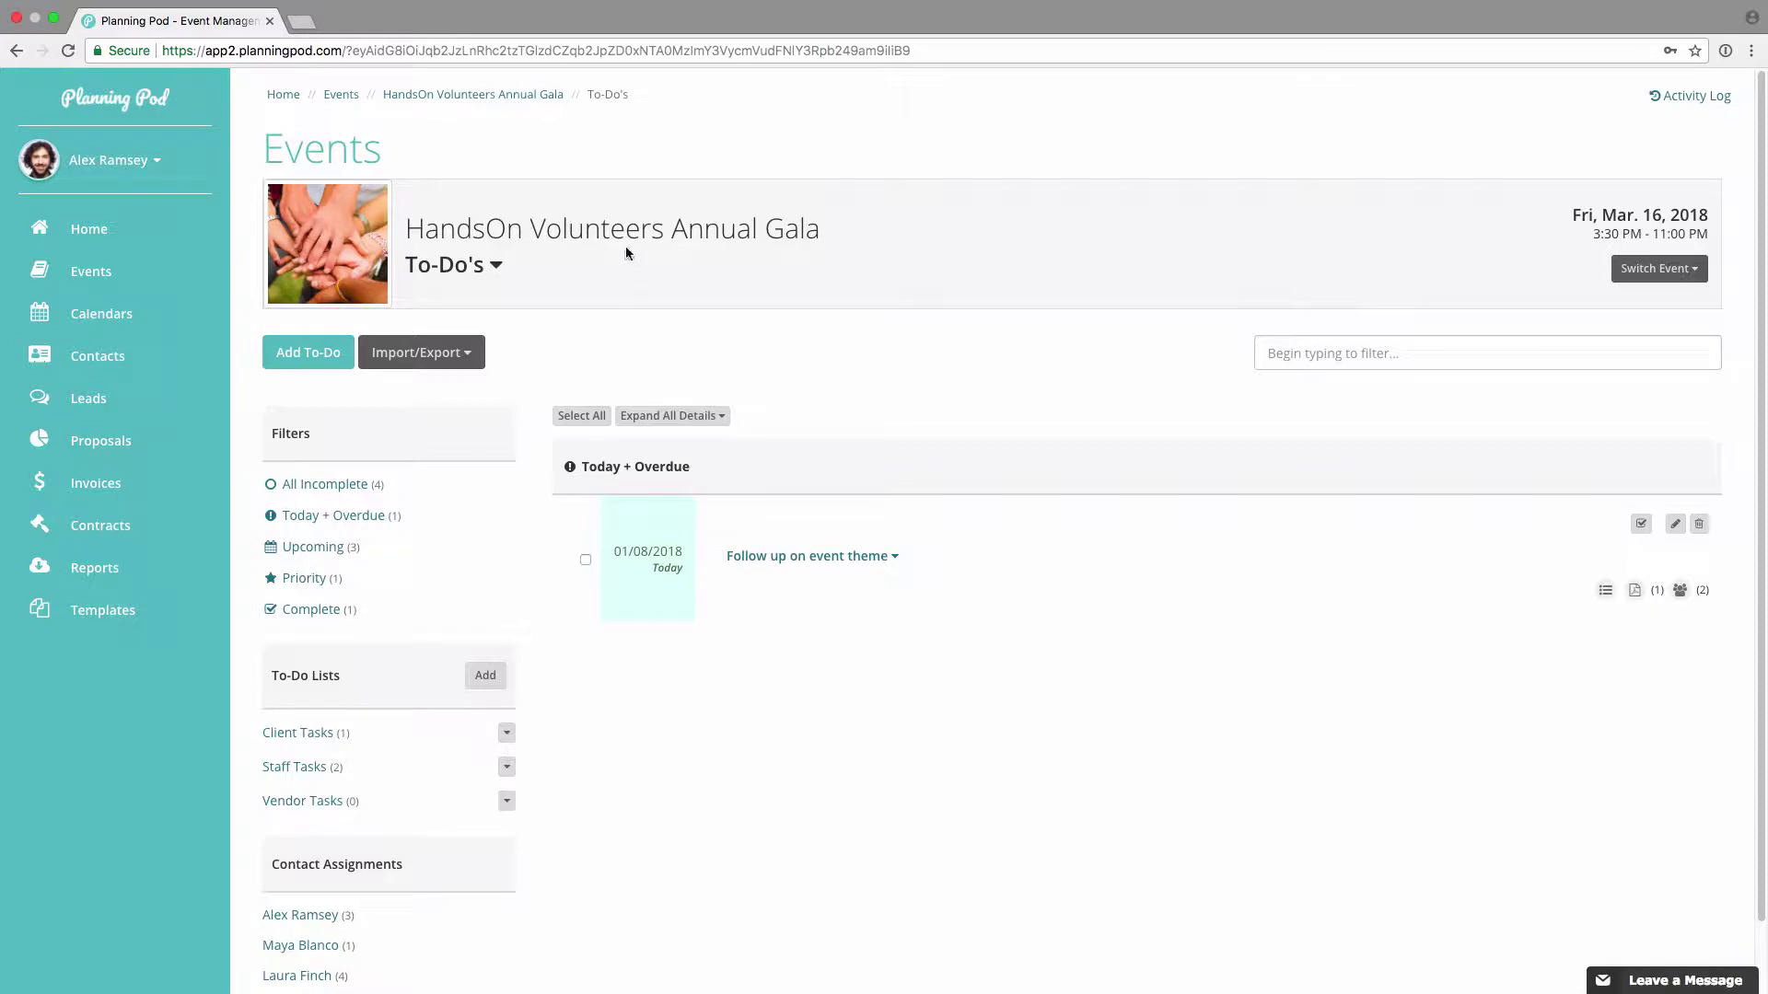
Step: Add a new to-do named 'Follow up on venue proposal' due 01/10/2018
{"action": "left_click", "coordinate": [314, 350]}
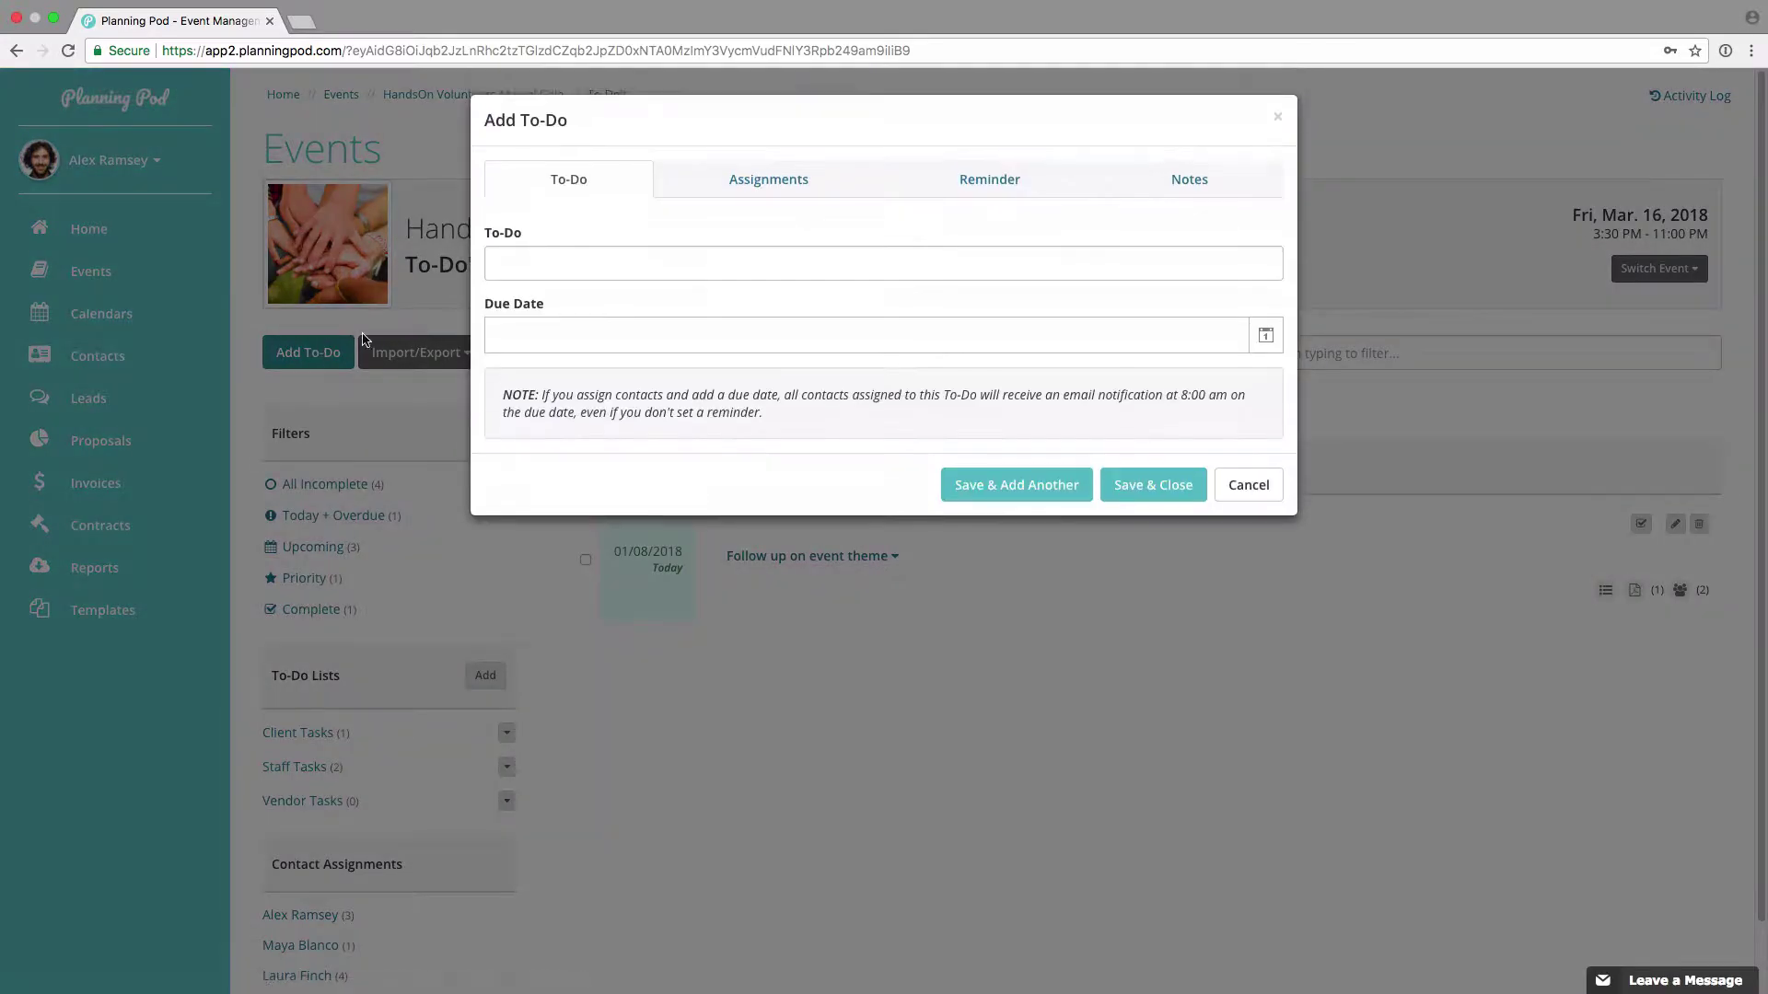
{"action": "left_click", "coordinate": [577, 268]}
{"action": "type", "text": "Follow up on venue proposal"}
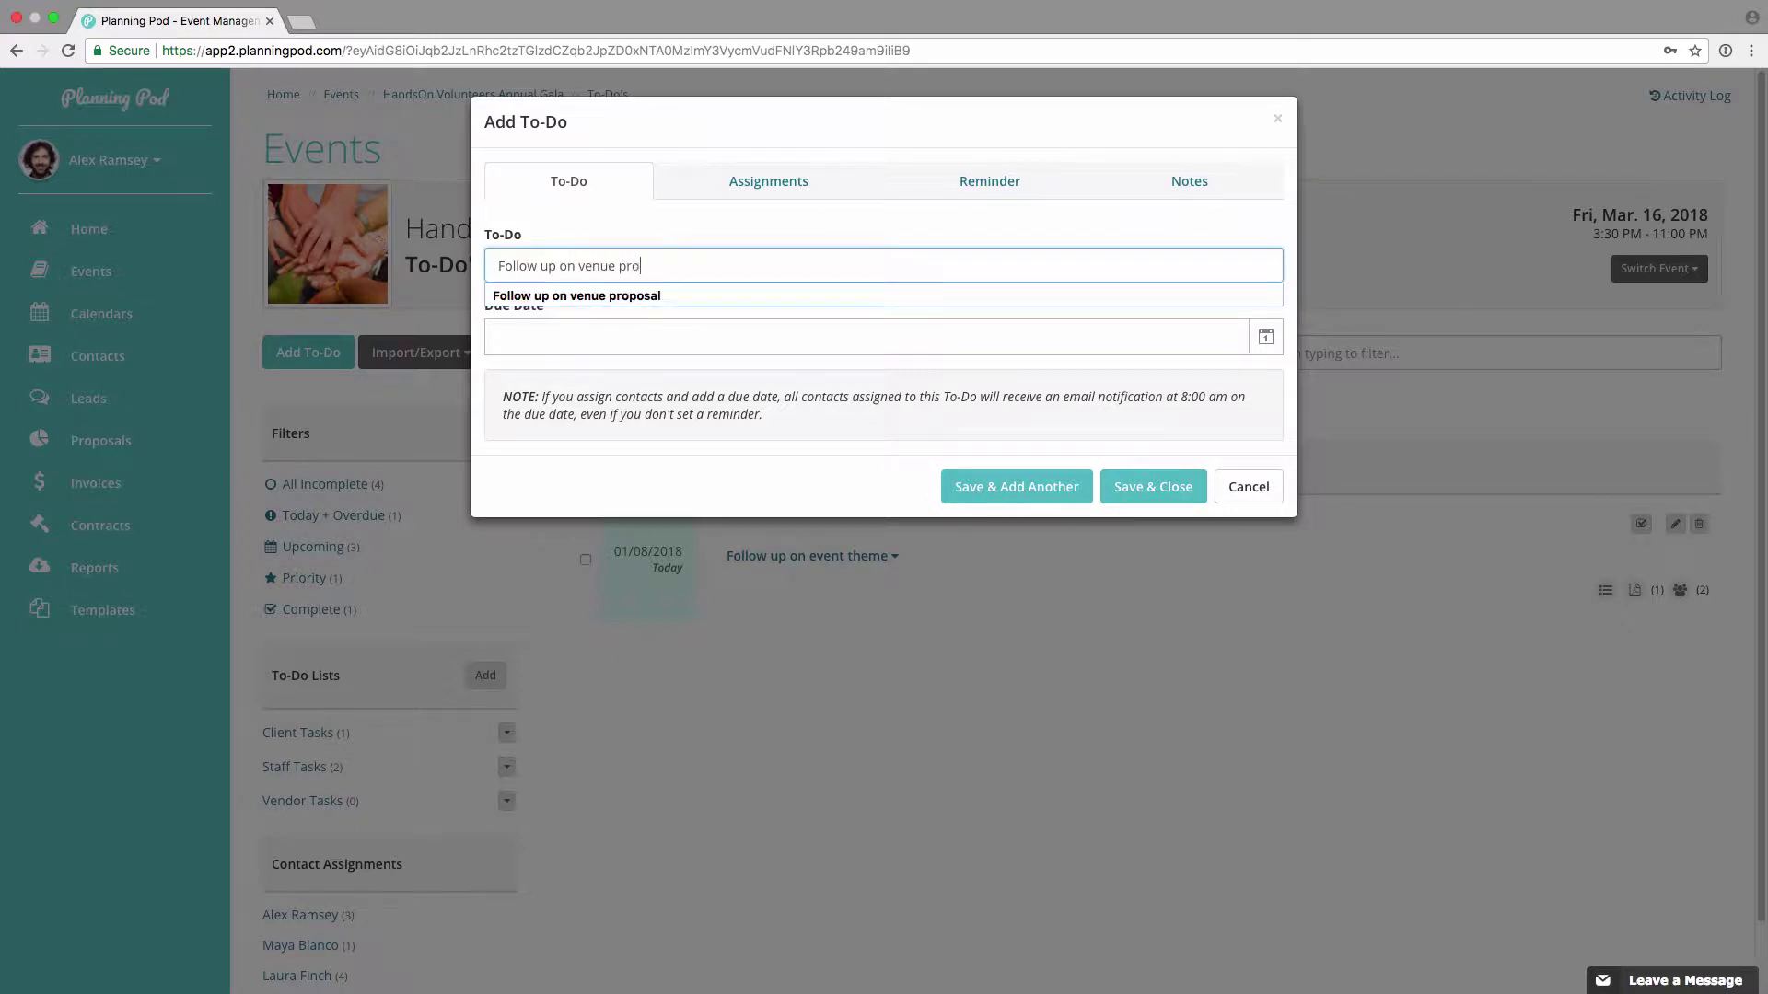
{"action": "left_click", "coordinate": [1266, 337]}
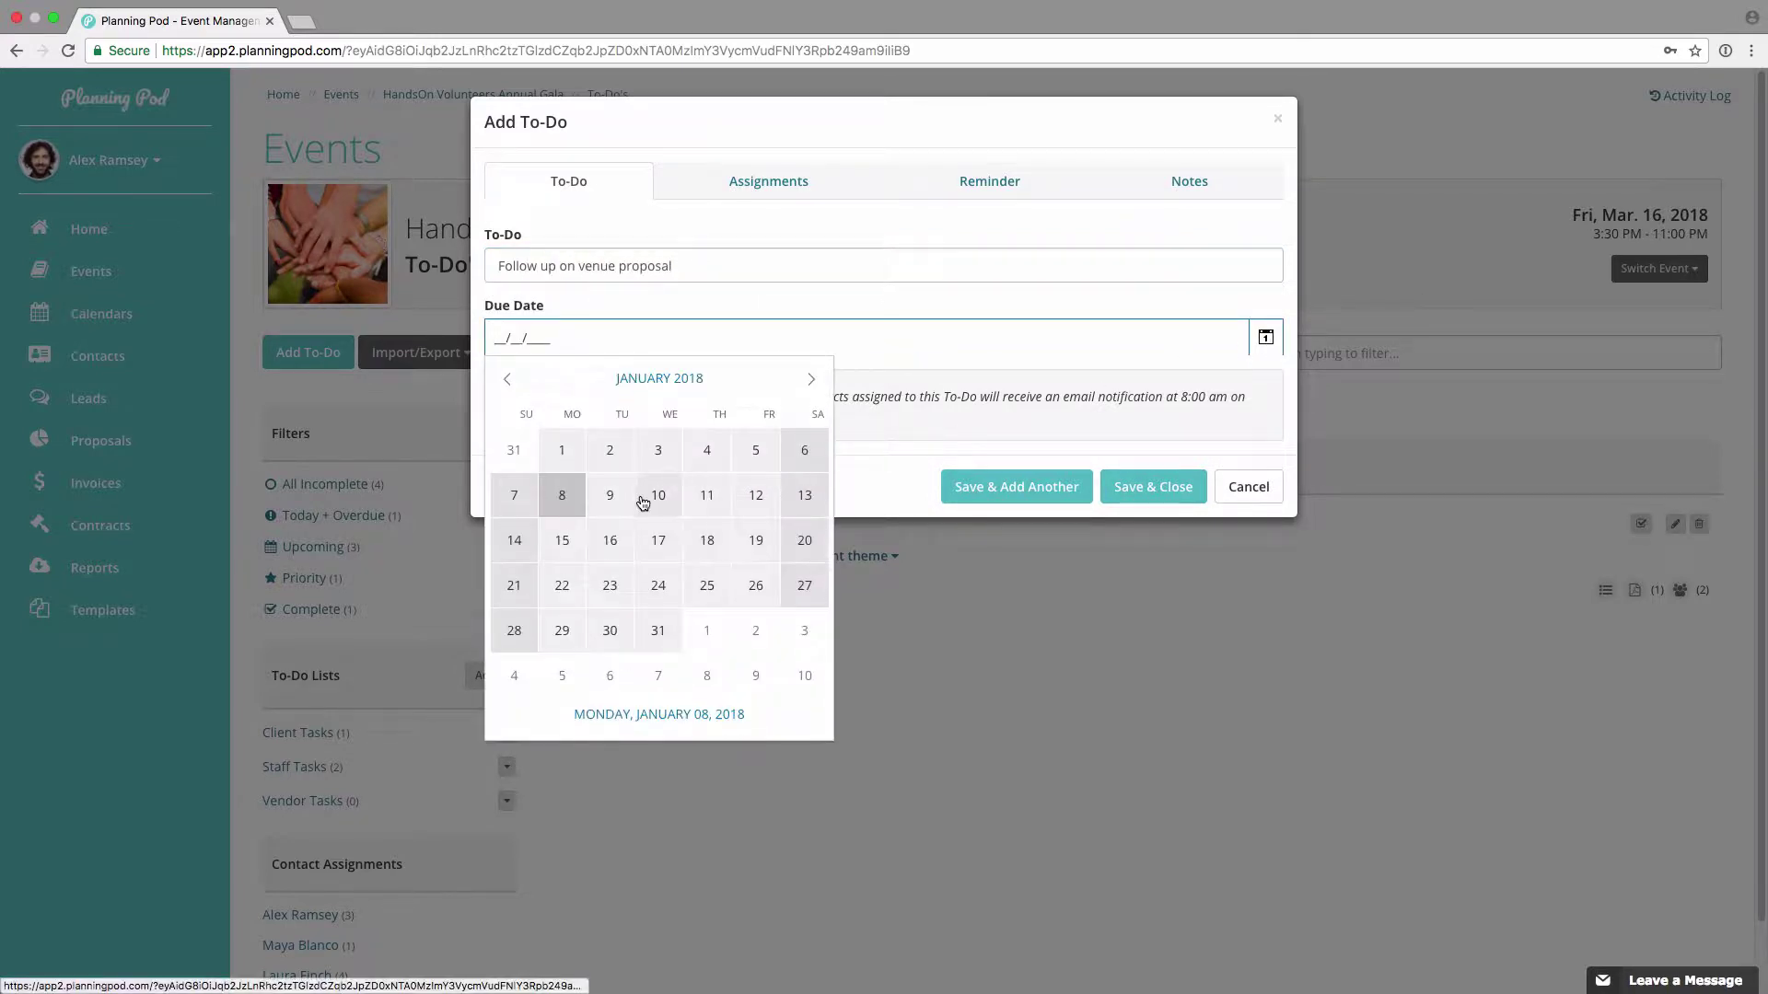
{"action": "left_click", "coordinate": [659, 497]}
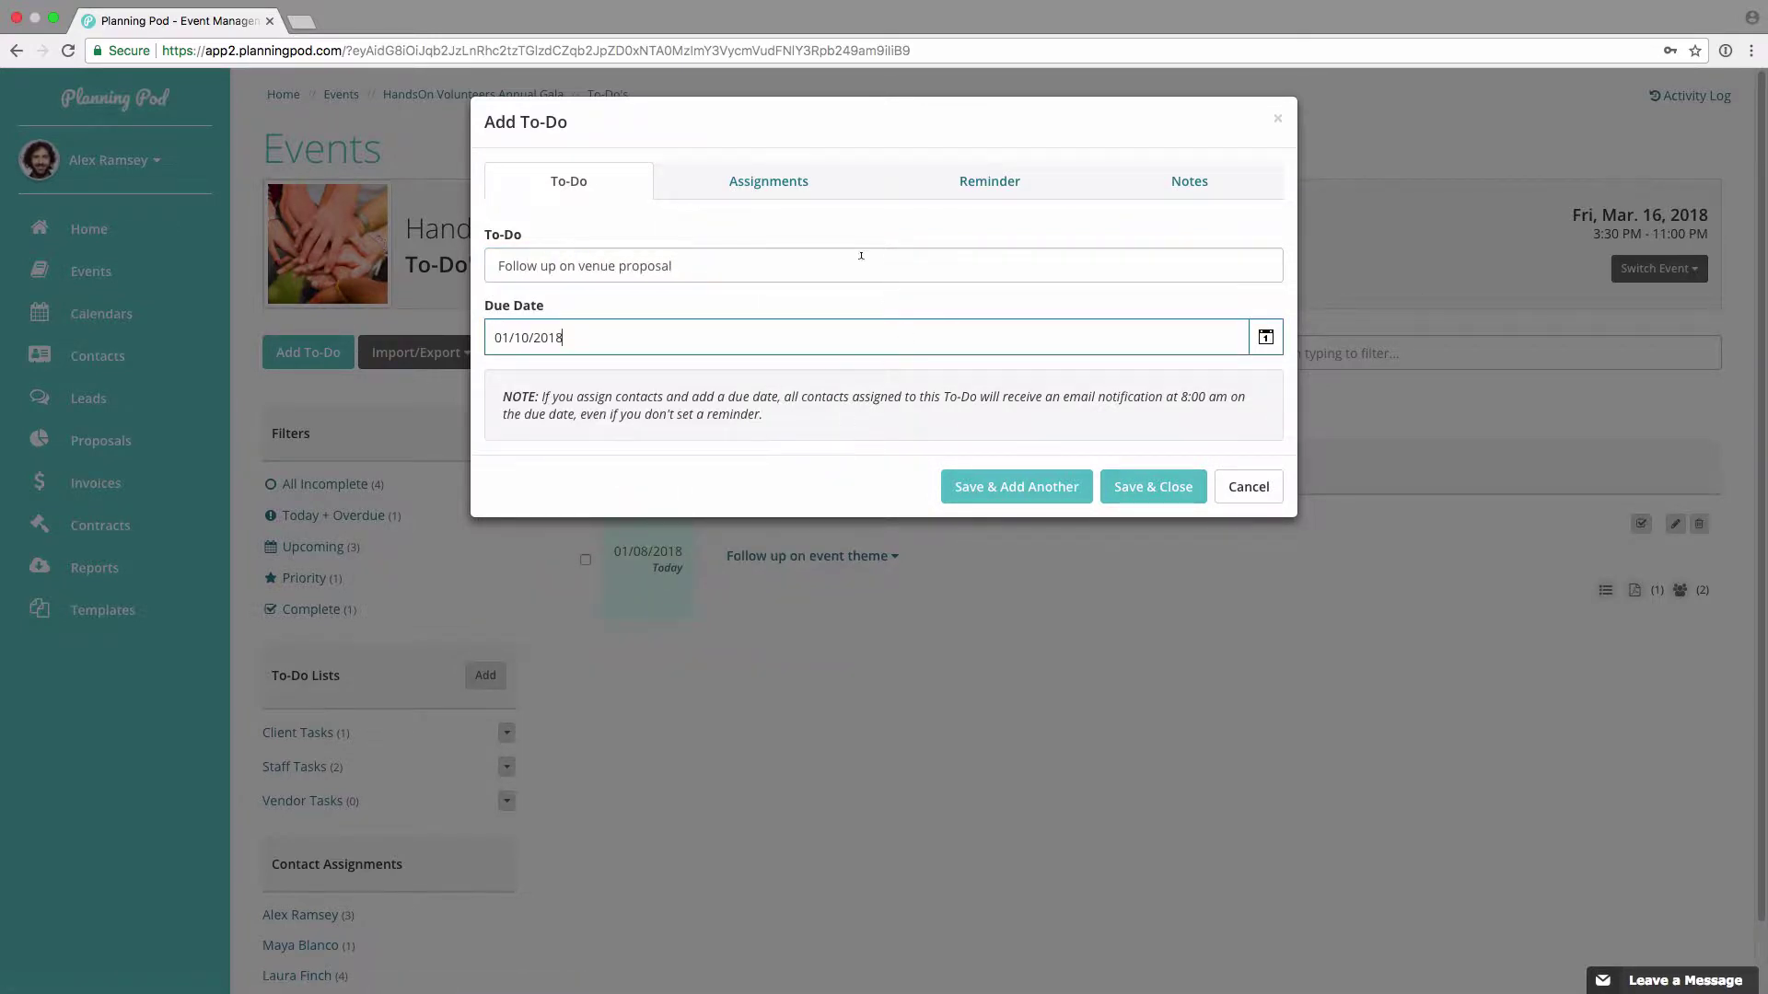
Step: File the to-do under Staff Tasks and assign two contacts to it
{"action": "left_click", "coordinate": [772, 183]}
{"action": "left_click", "coordinate": [633, 265]}
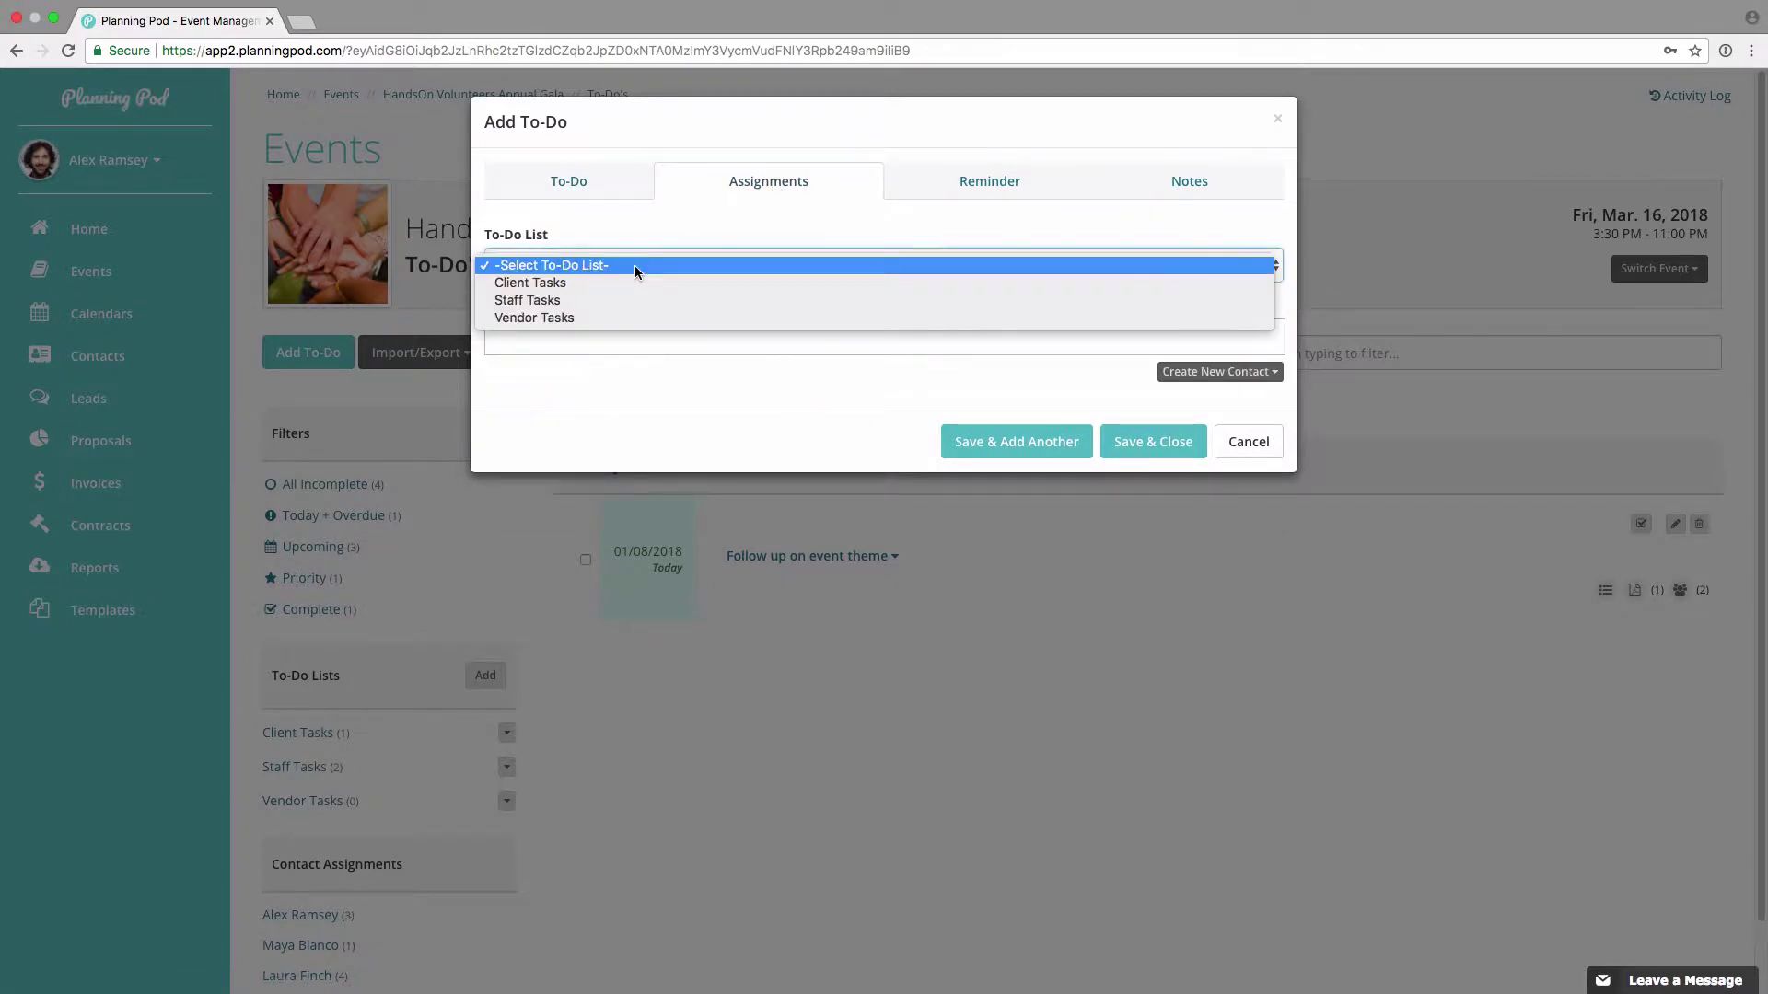
{"action": "left_click", "coordinate": [599, 300]}
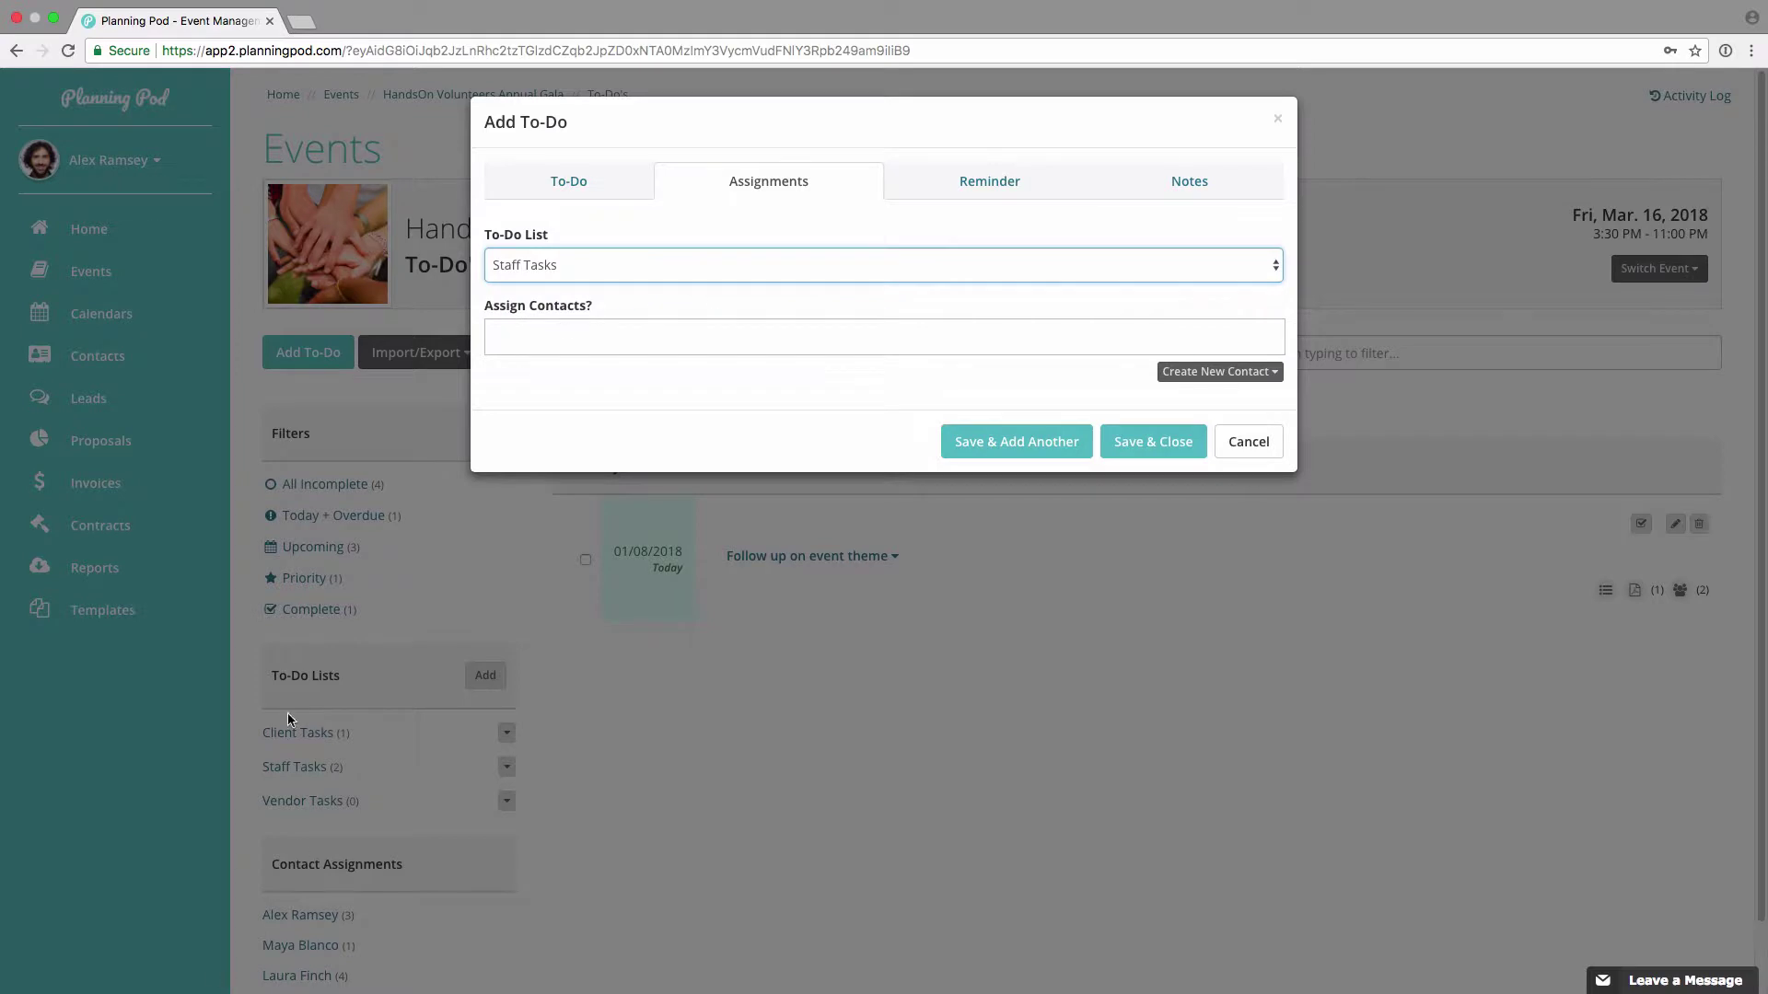
{"action": "left_click", "coordinate": [668, 338]}
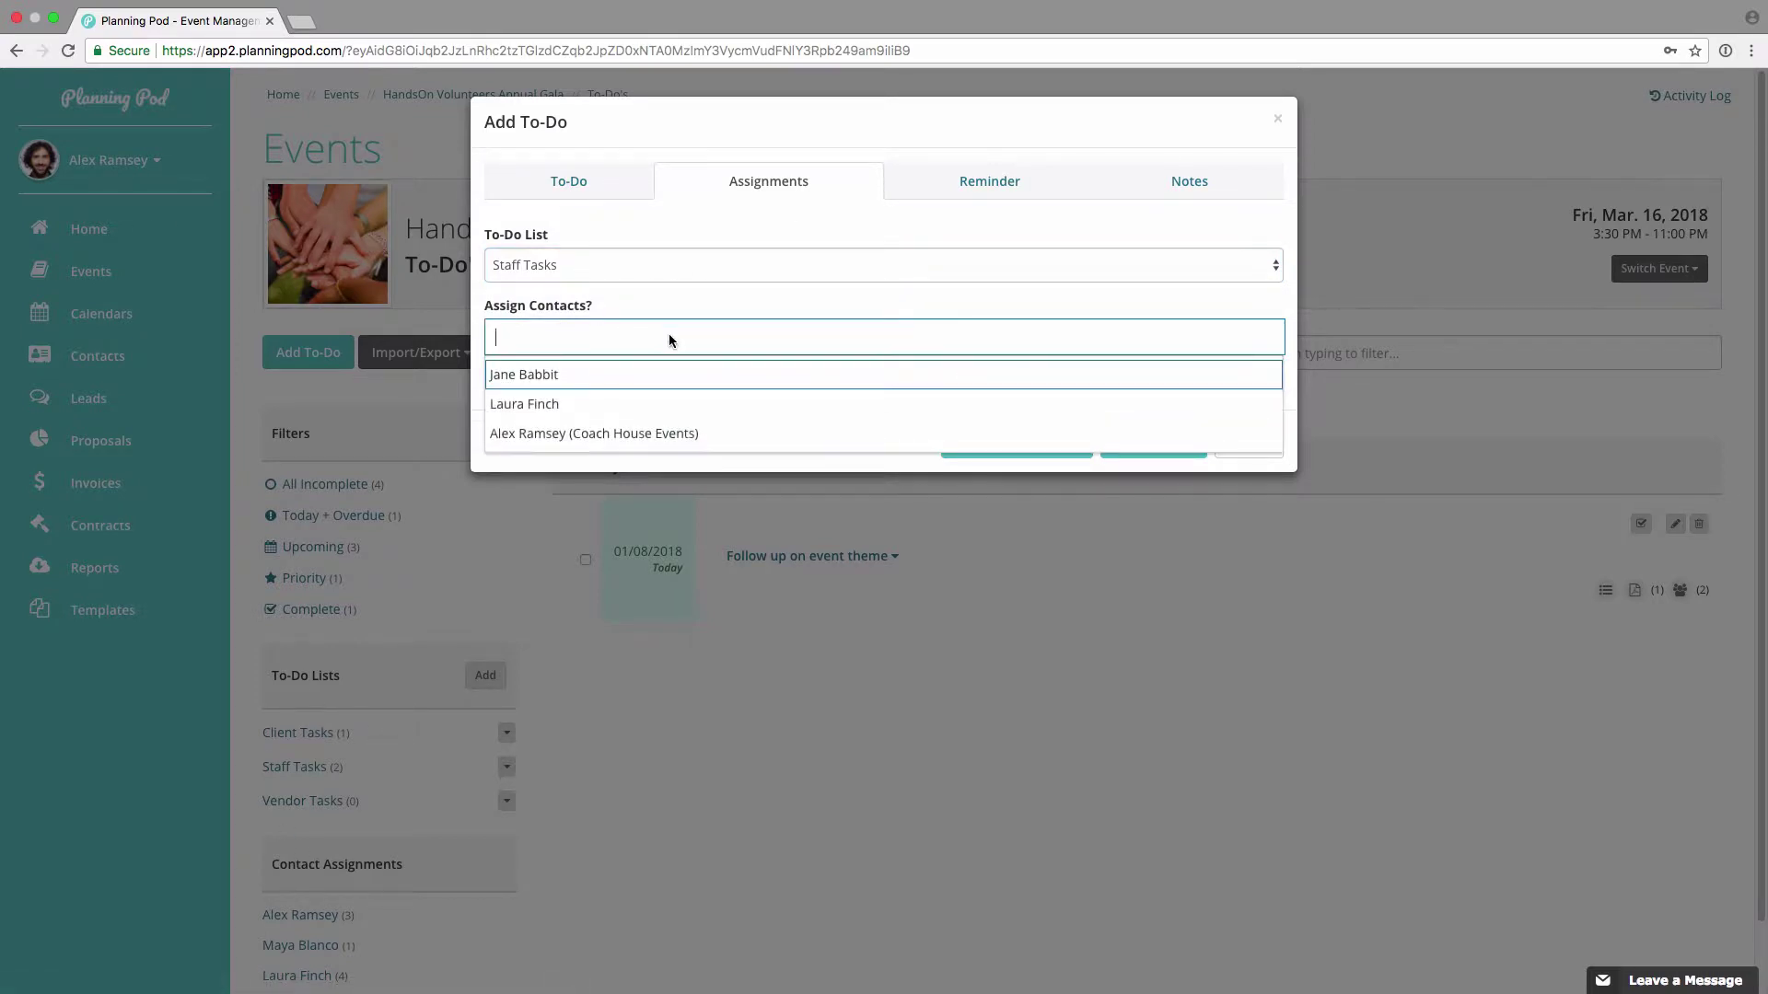
{"action": "left_click", "coordinate": [575, 434]}
{"action": "left_click", "coordinate": [773, 339]}
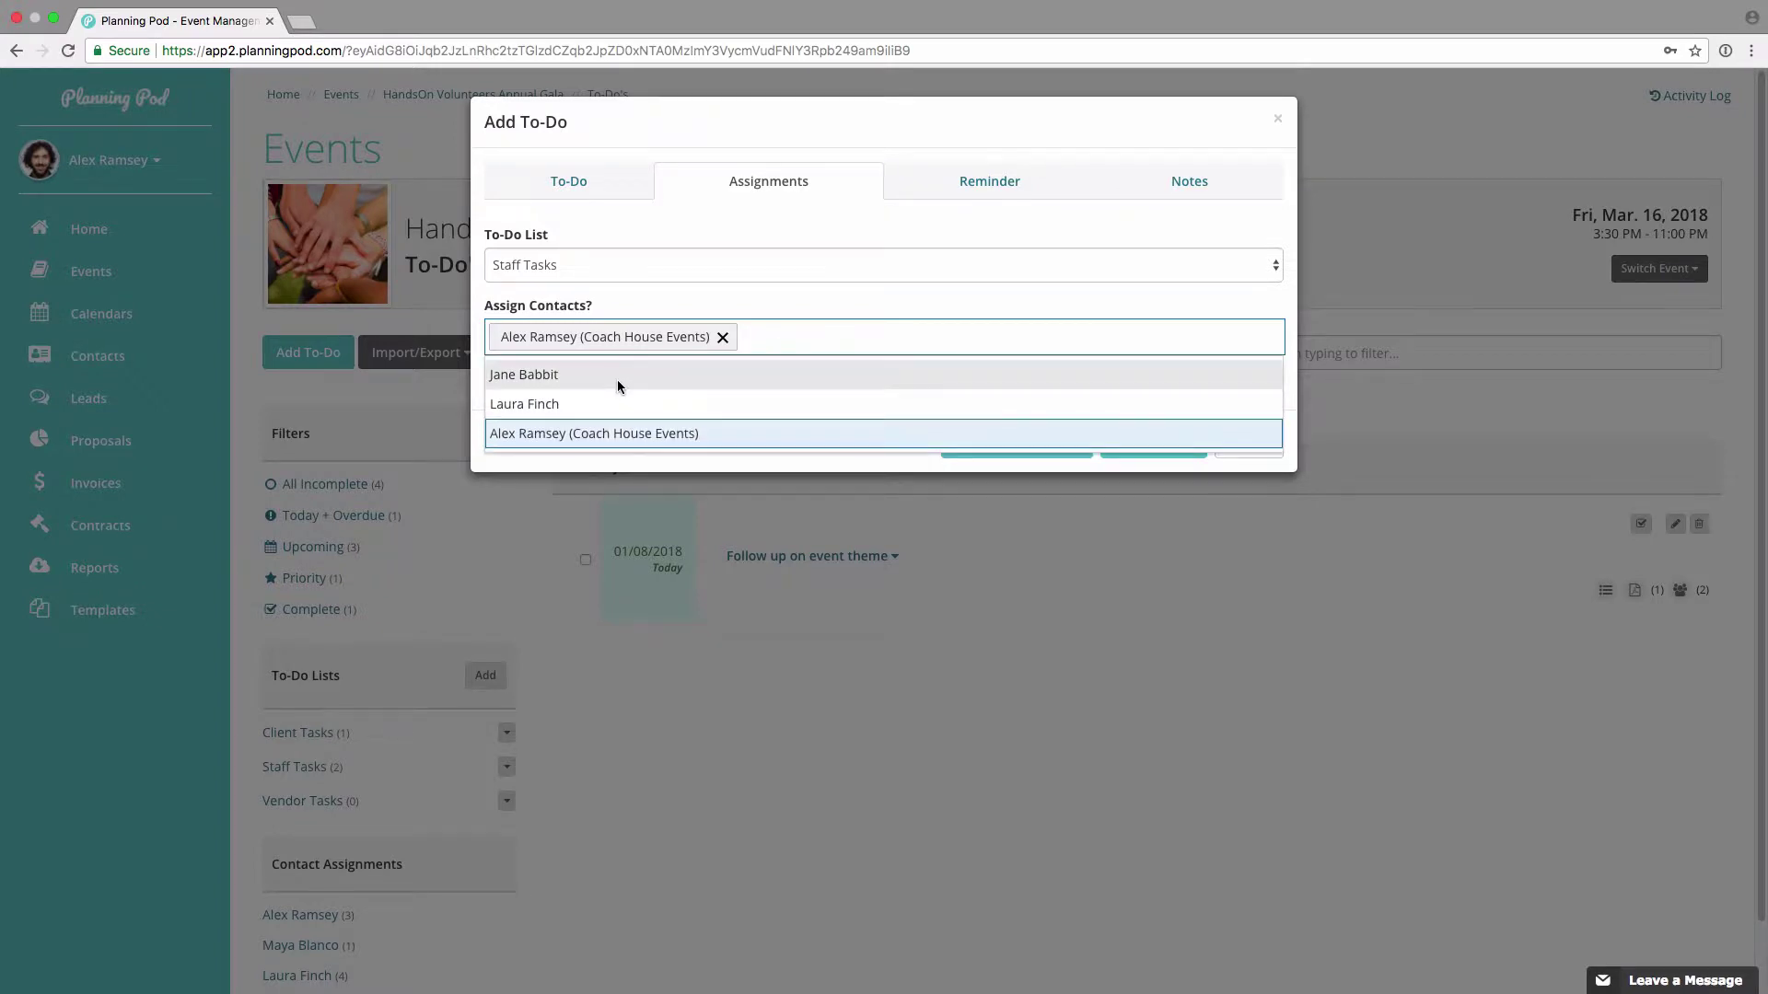
{"action": "left_click", "coordinate": [617, 379]}
{"action": "left_click", "coordinate": [1184, 371]}
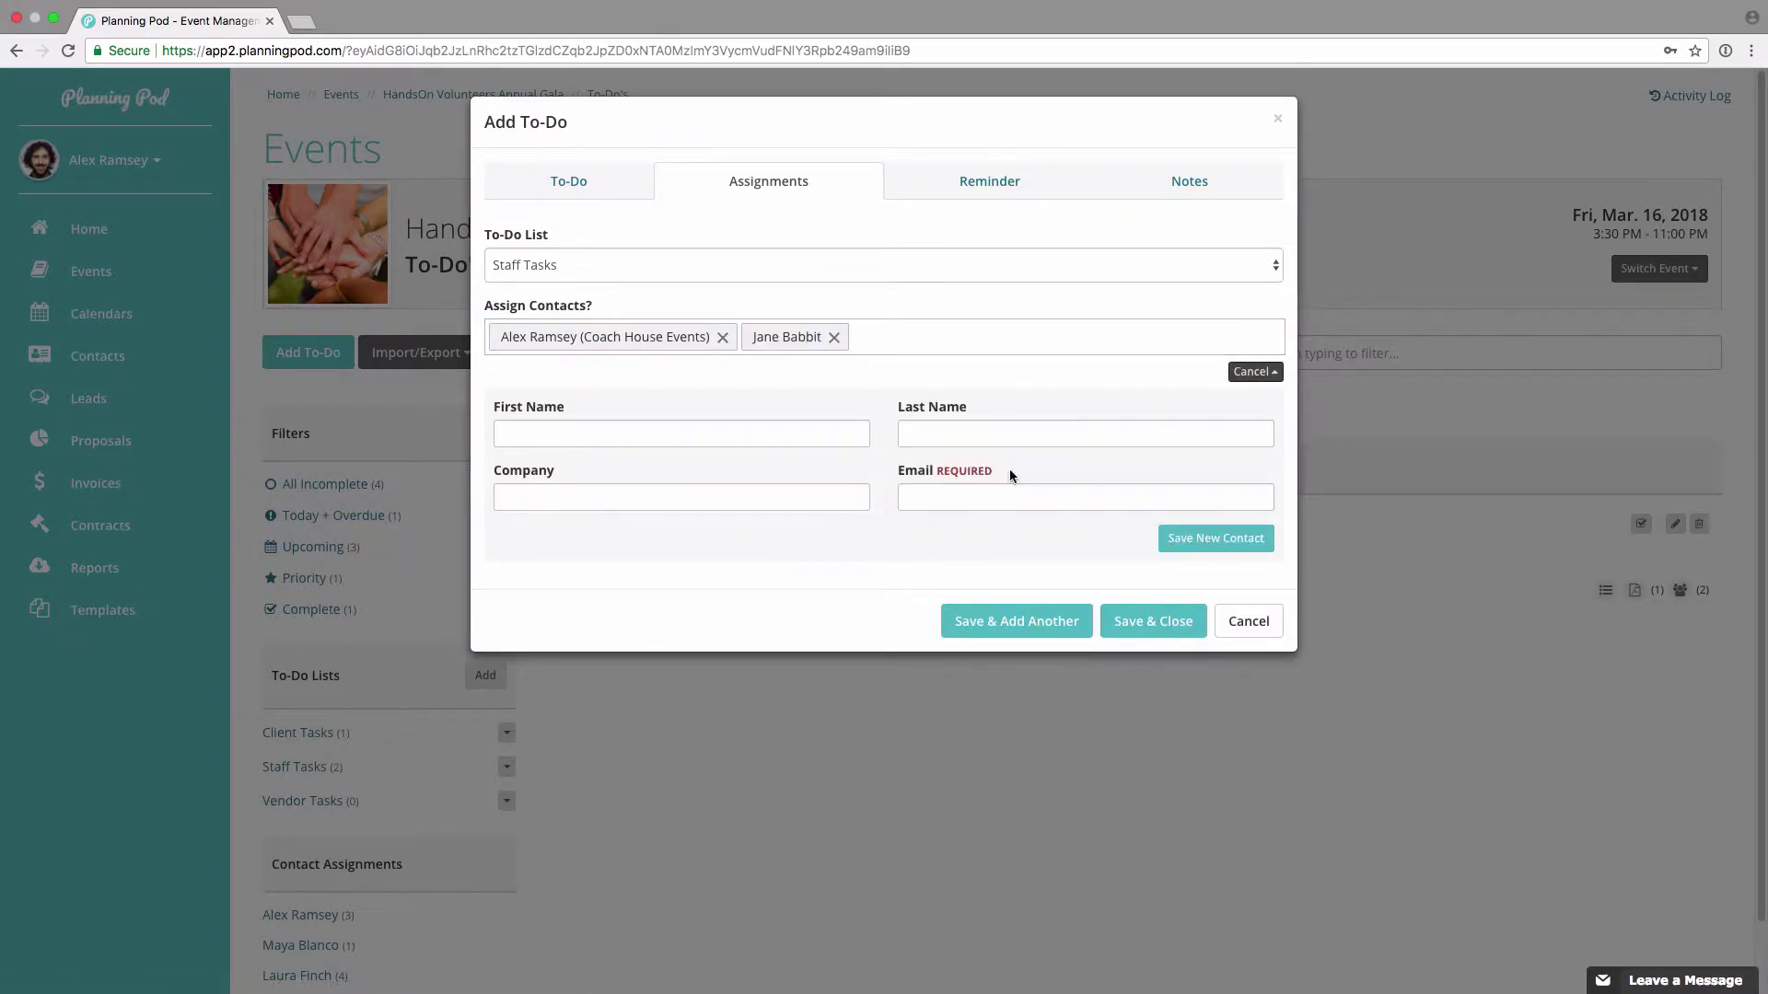
{"action": "left_click", "coordinate": [1267, 373]}
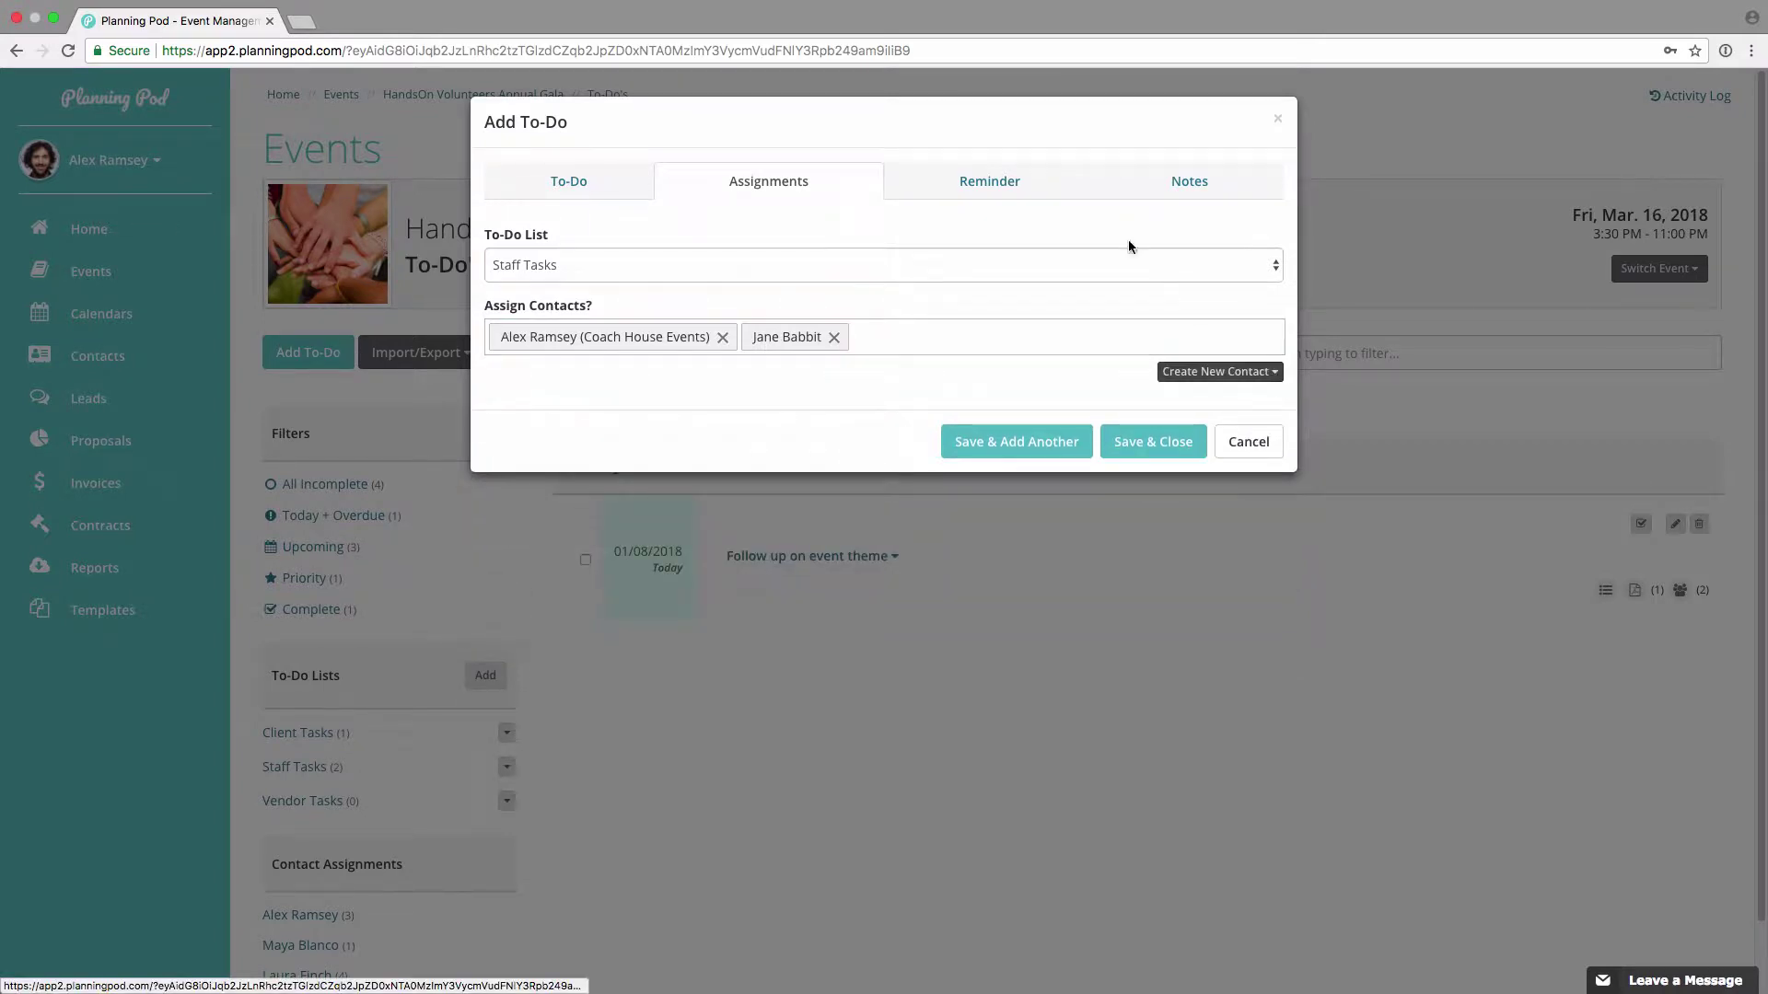
{"action": "left_click", "coordinate": [988, 182]}
{"action": "left_click", "coordinate": [750, 265]}
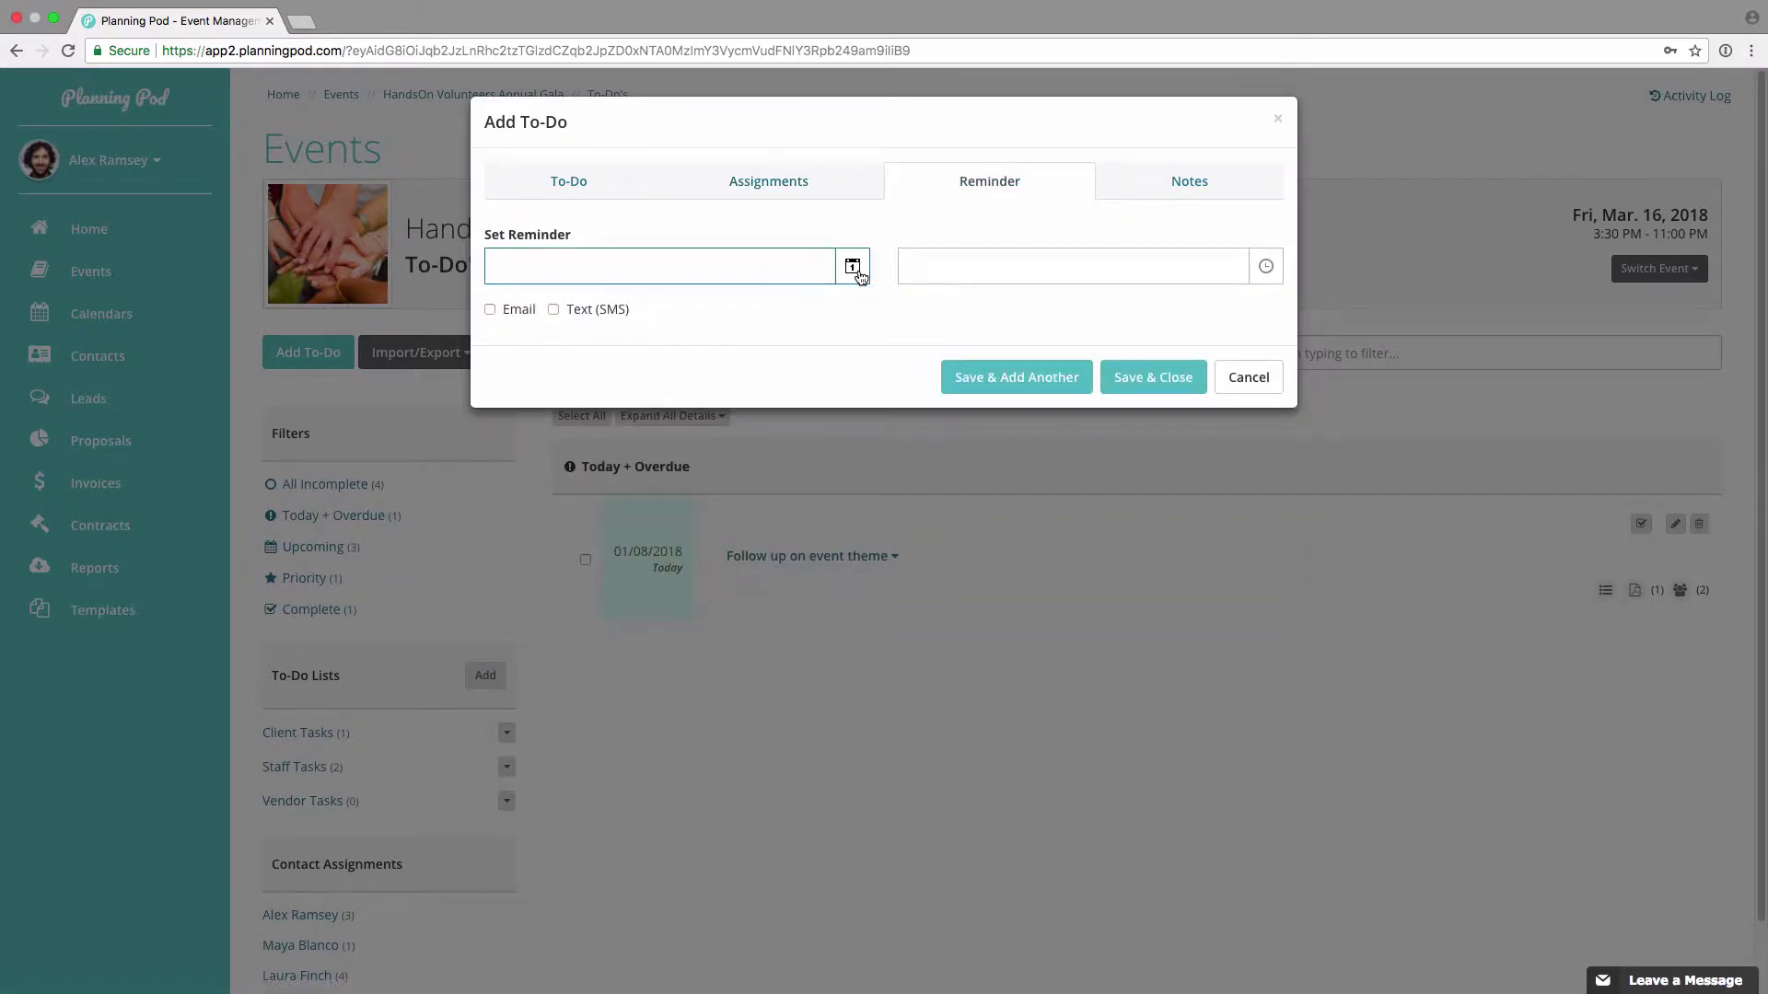
Step: Add an email and text reminder for 01/10/2018 10:00 am, note 'bring venue estimates', and save
{"action": "left_click", "coordinate": [853, 269]}
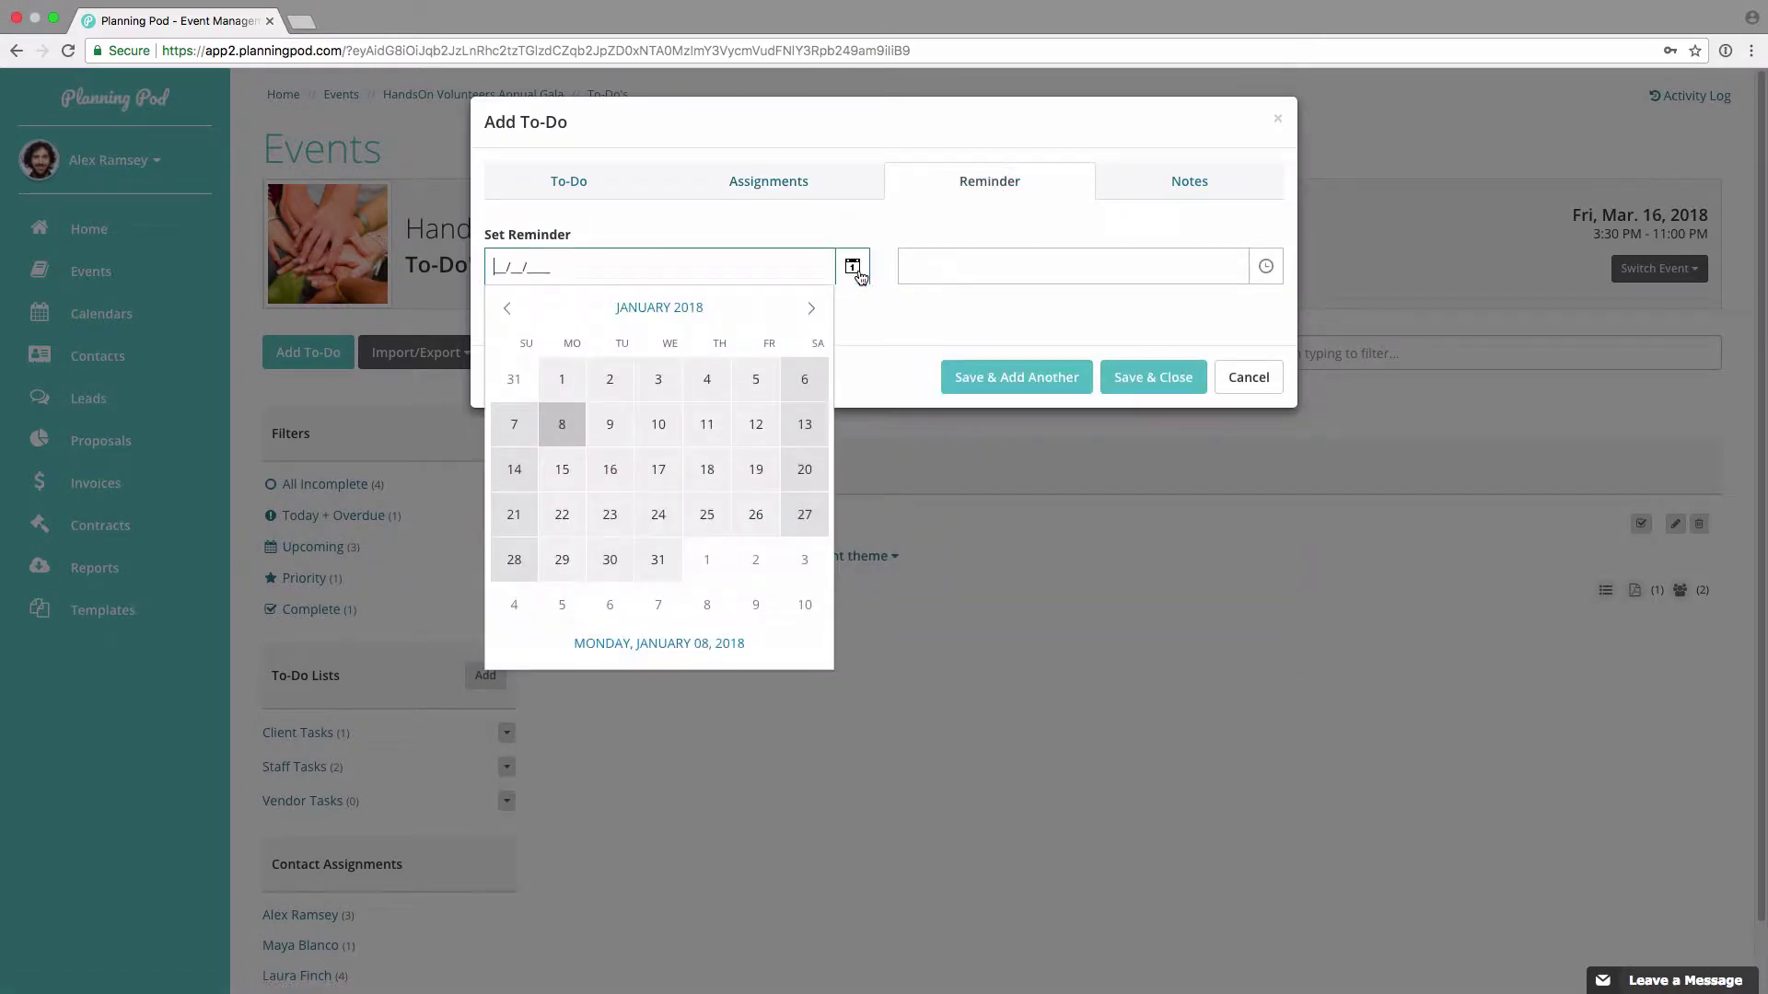
{"action": "left_click", "coordinate": [659, 424]}
{"action": "left_click", "coordinate": [488, 310]}
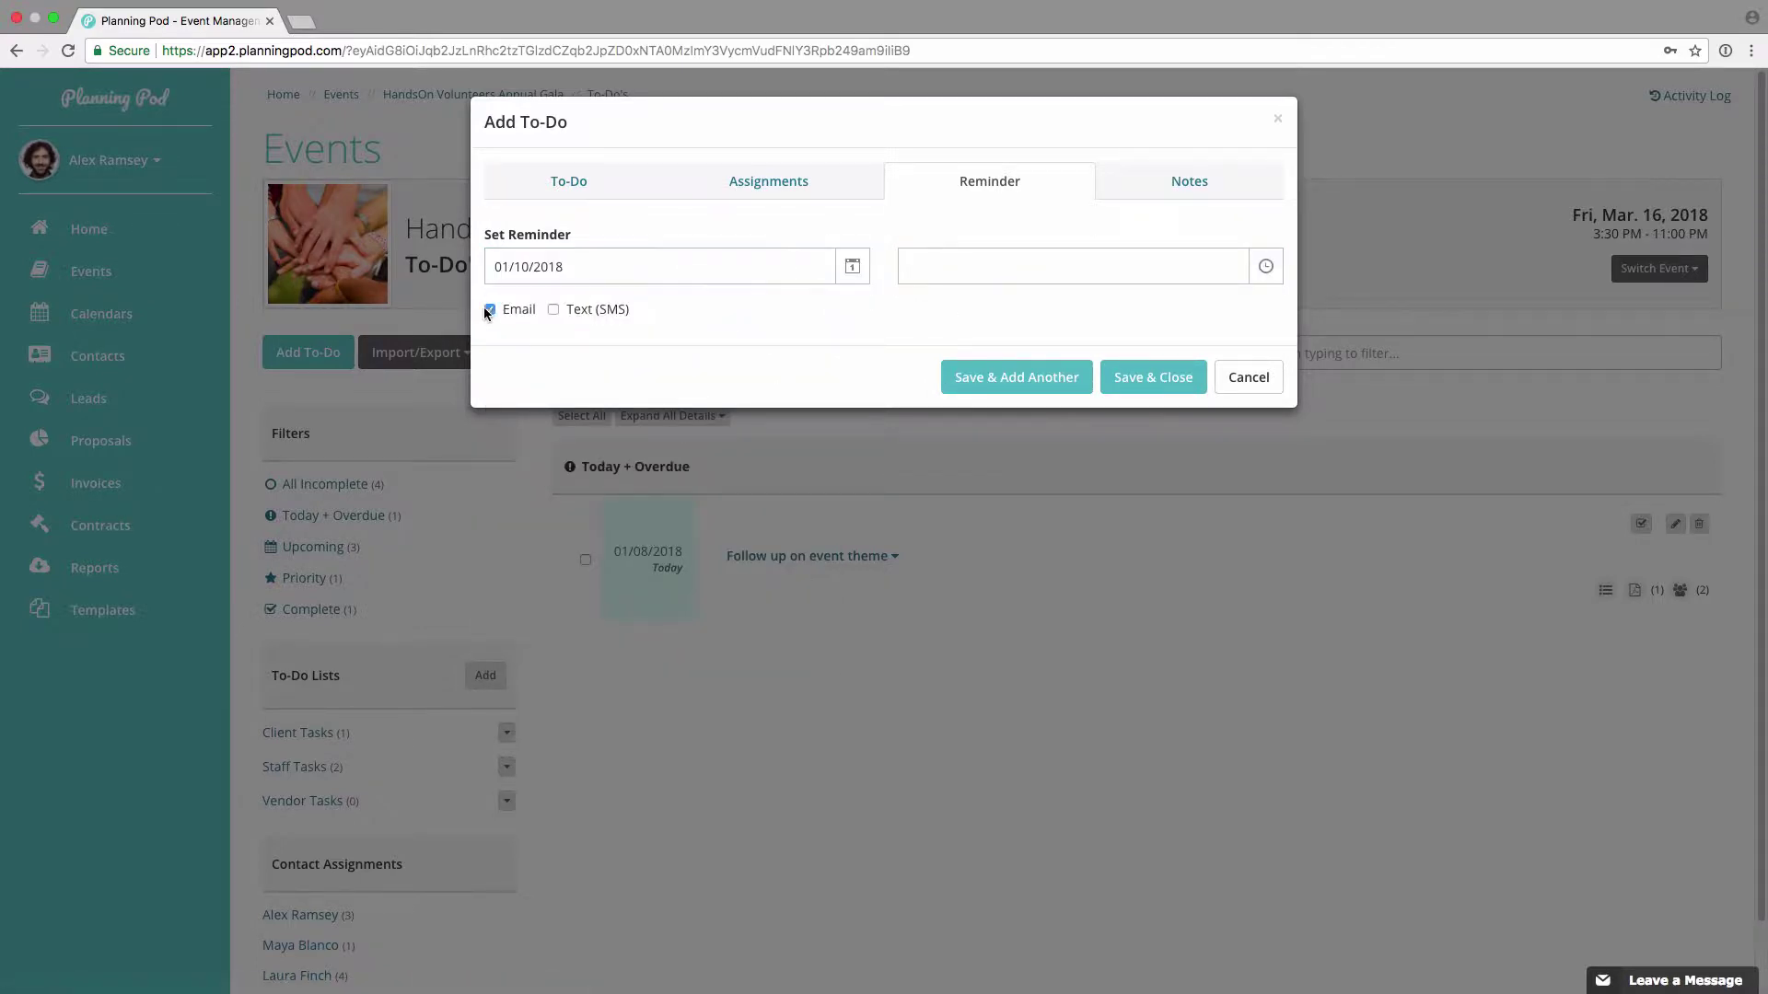
{"action": "left_click", "coordinate": [552, 310]}
{"action": "left_click", "coordinate": [962, 264]}
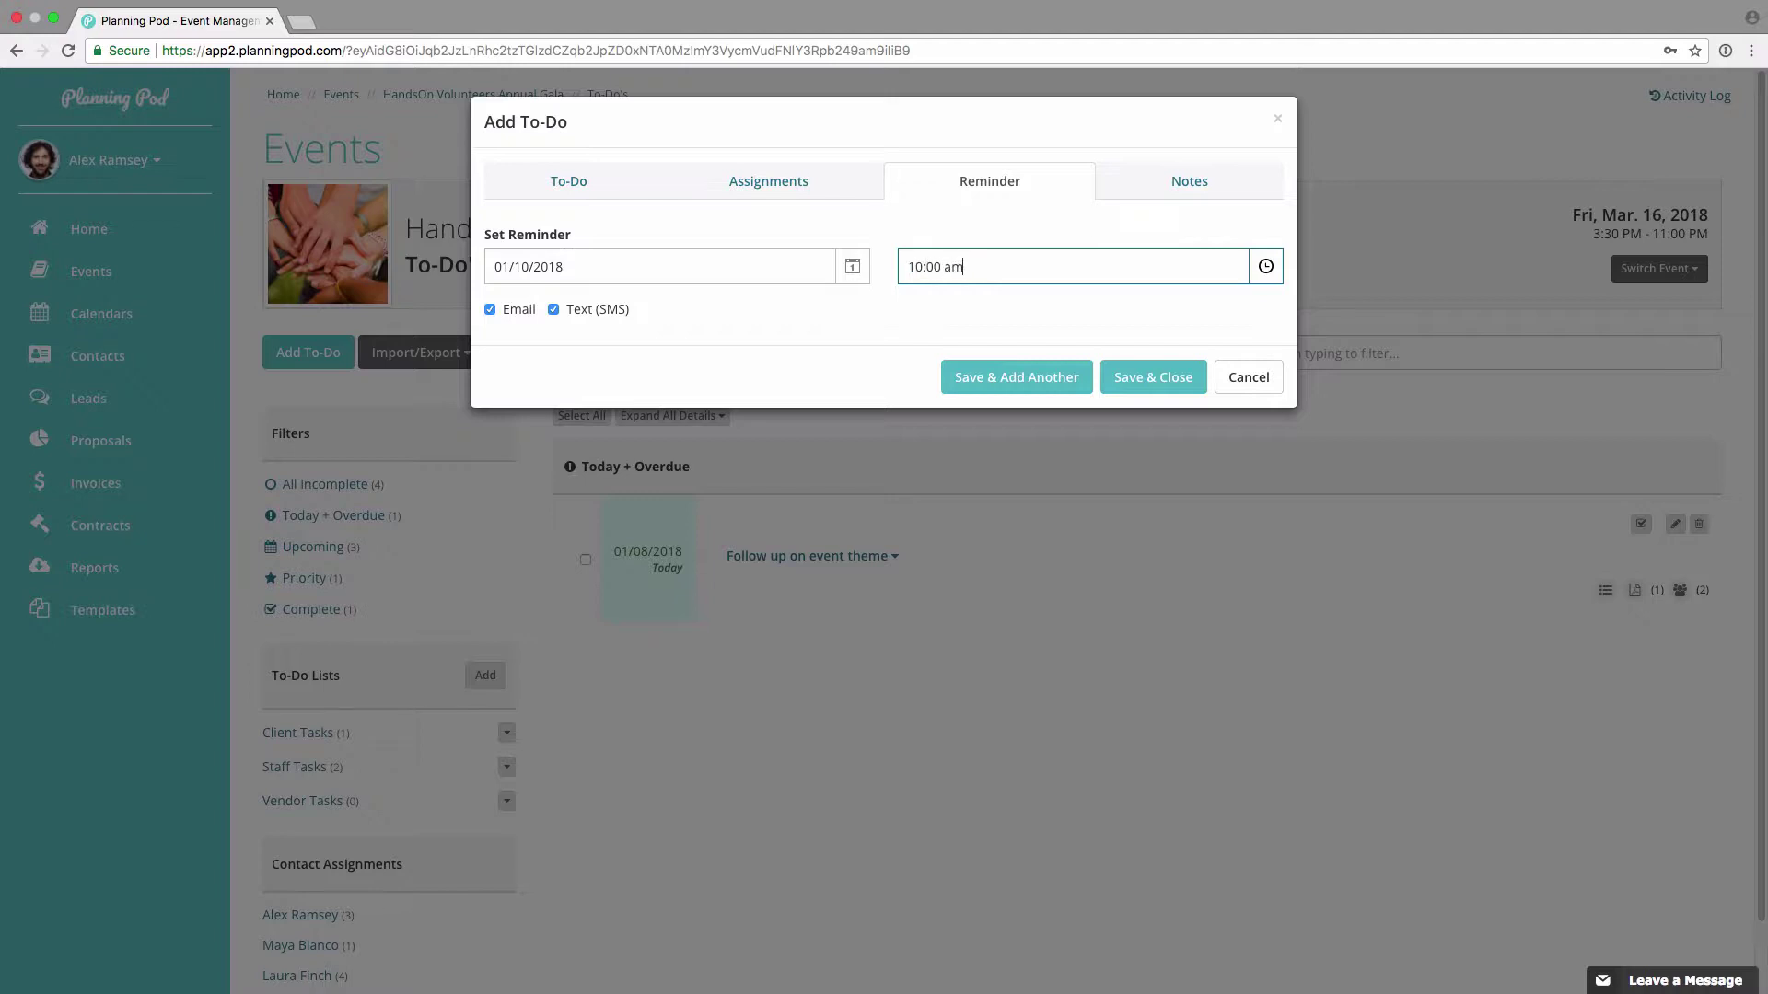
{"action": "left_click", "coordinate": [1169, 182]}
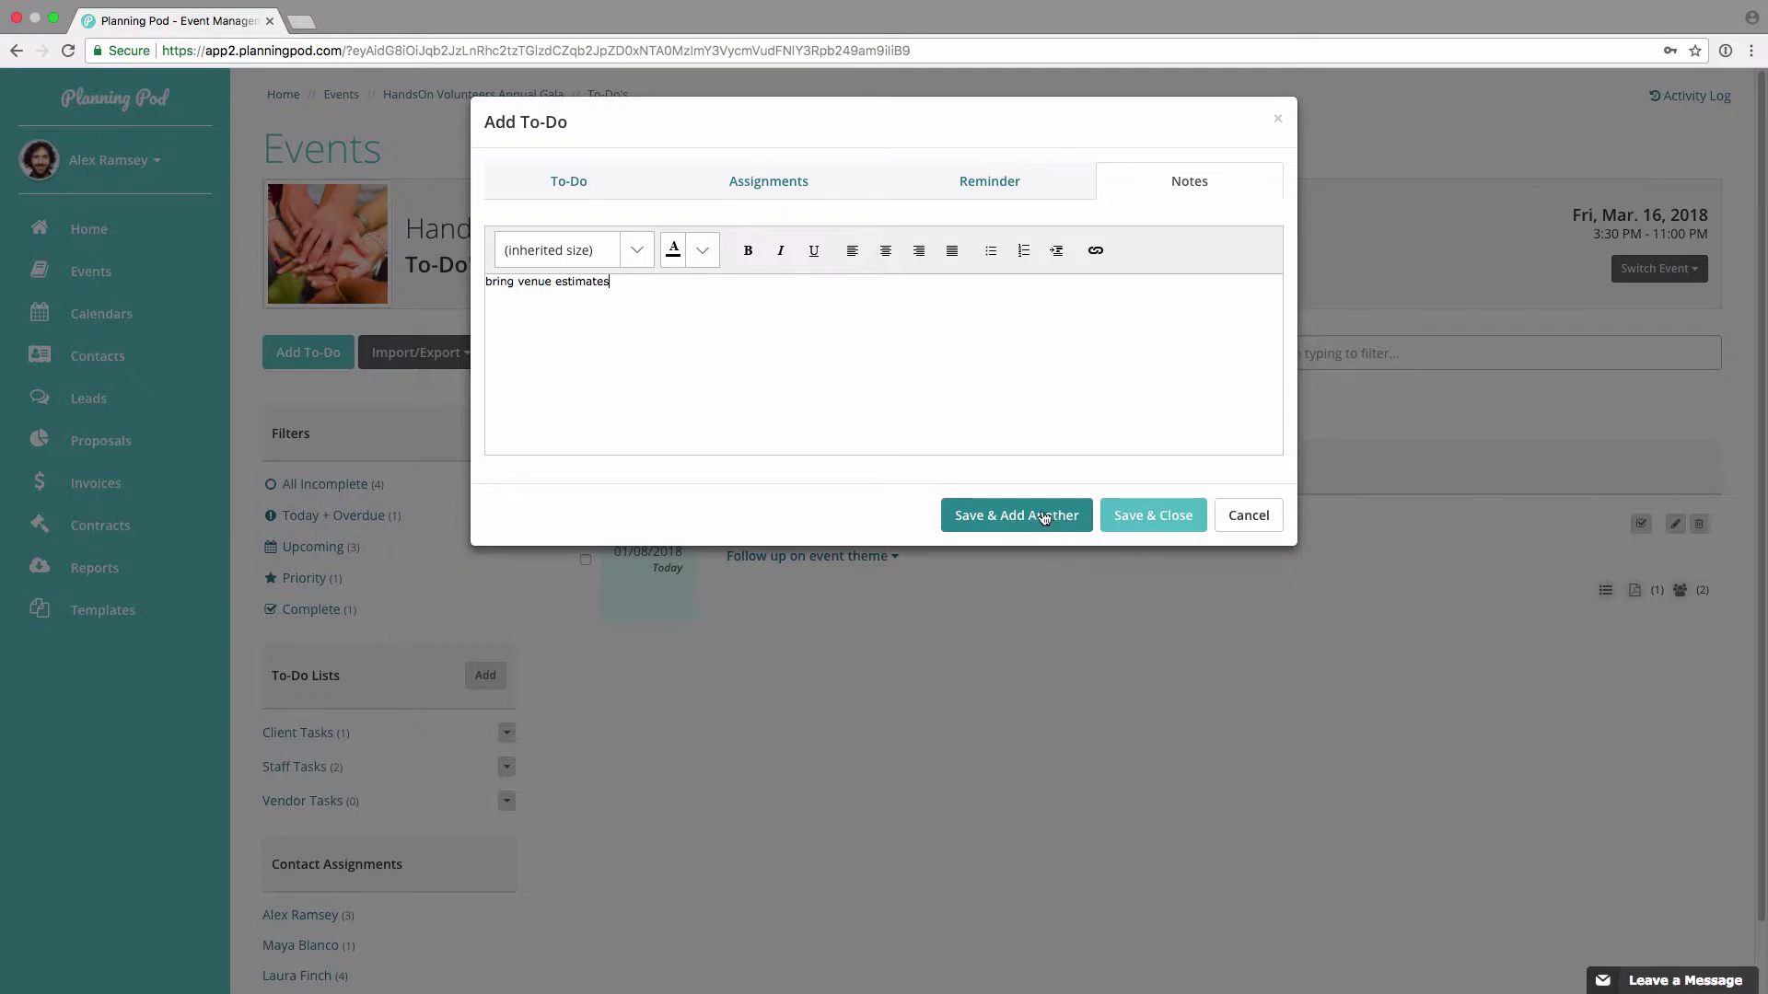
{"action": "left_click", "coordinate": [1167, 517]}
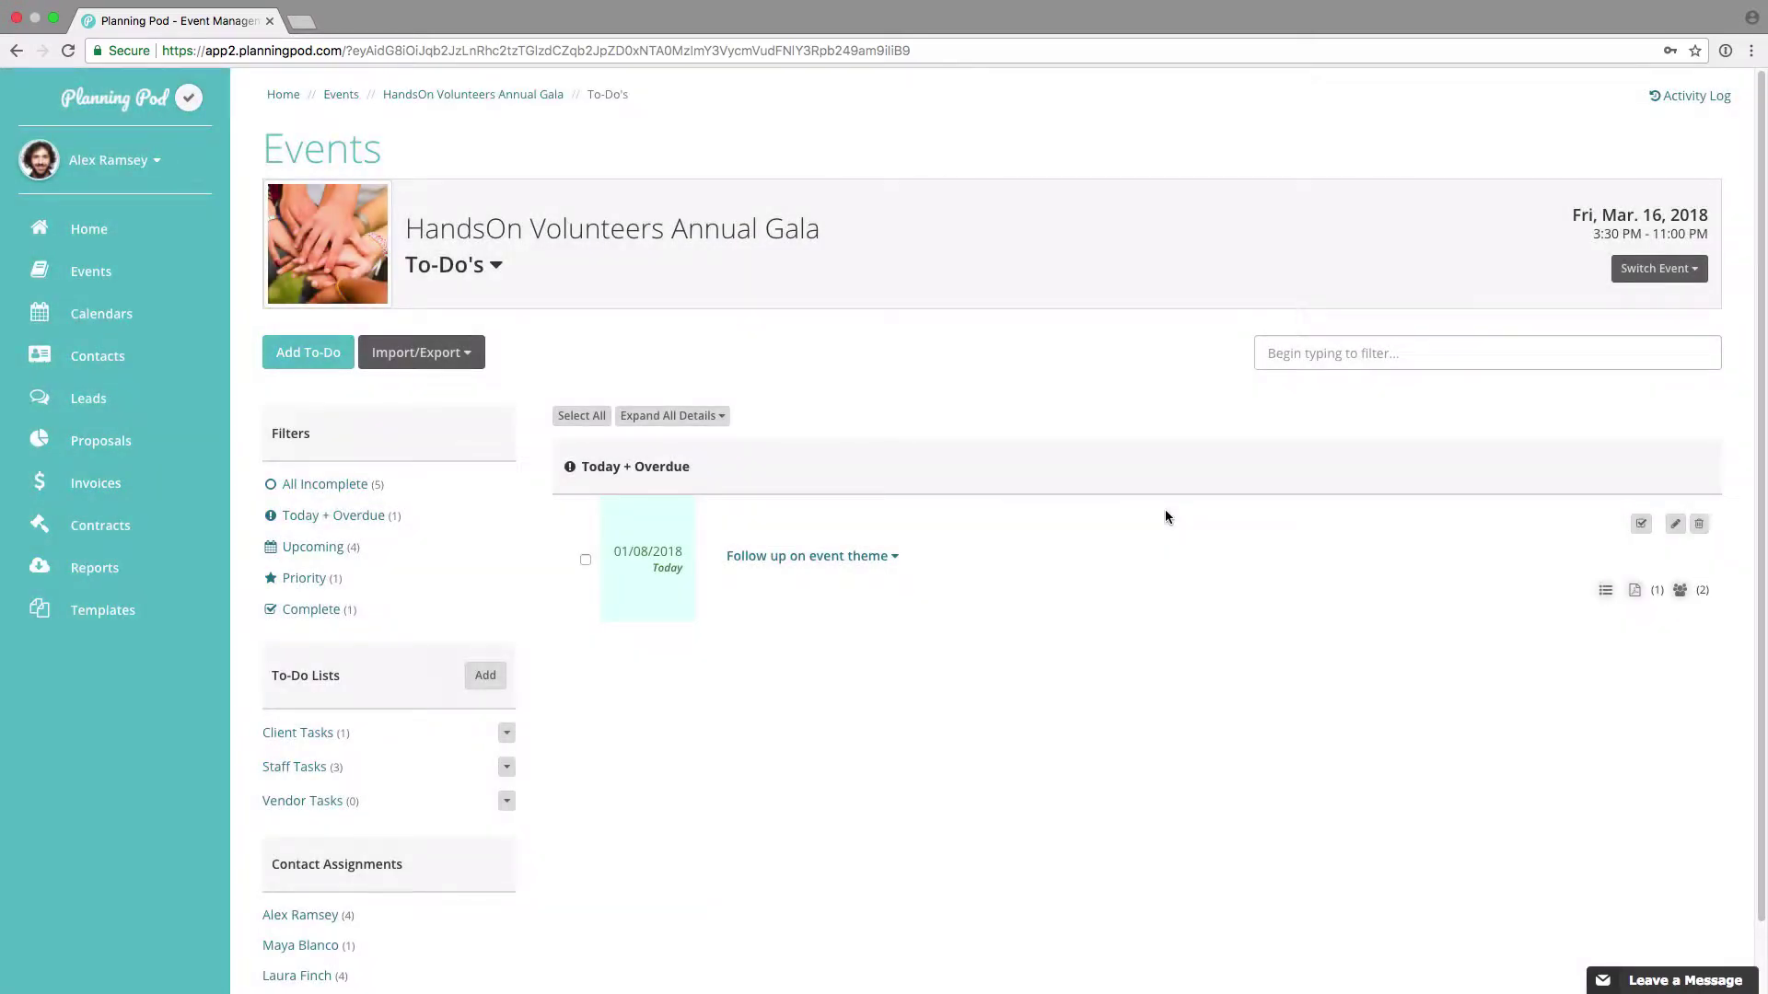
Step: Filter to All Incomplete to-dos and expand details for all five Gala tasks
{"action": "left_click", "coordinate": [340, 490]}
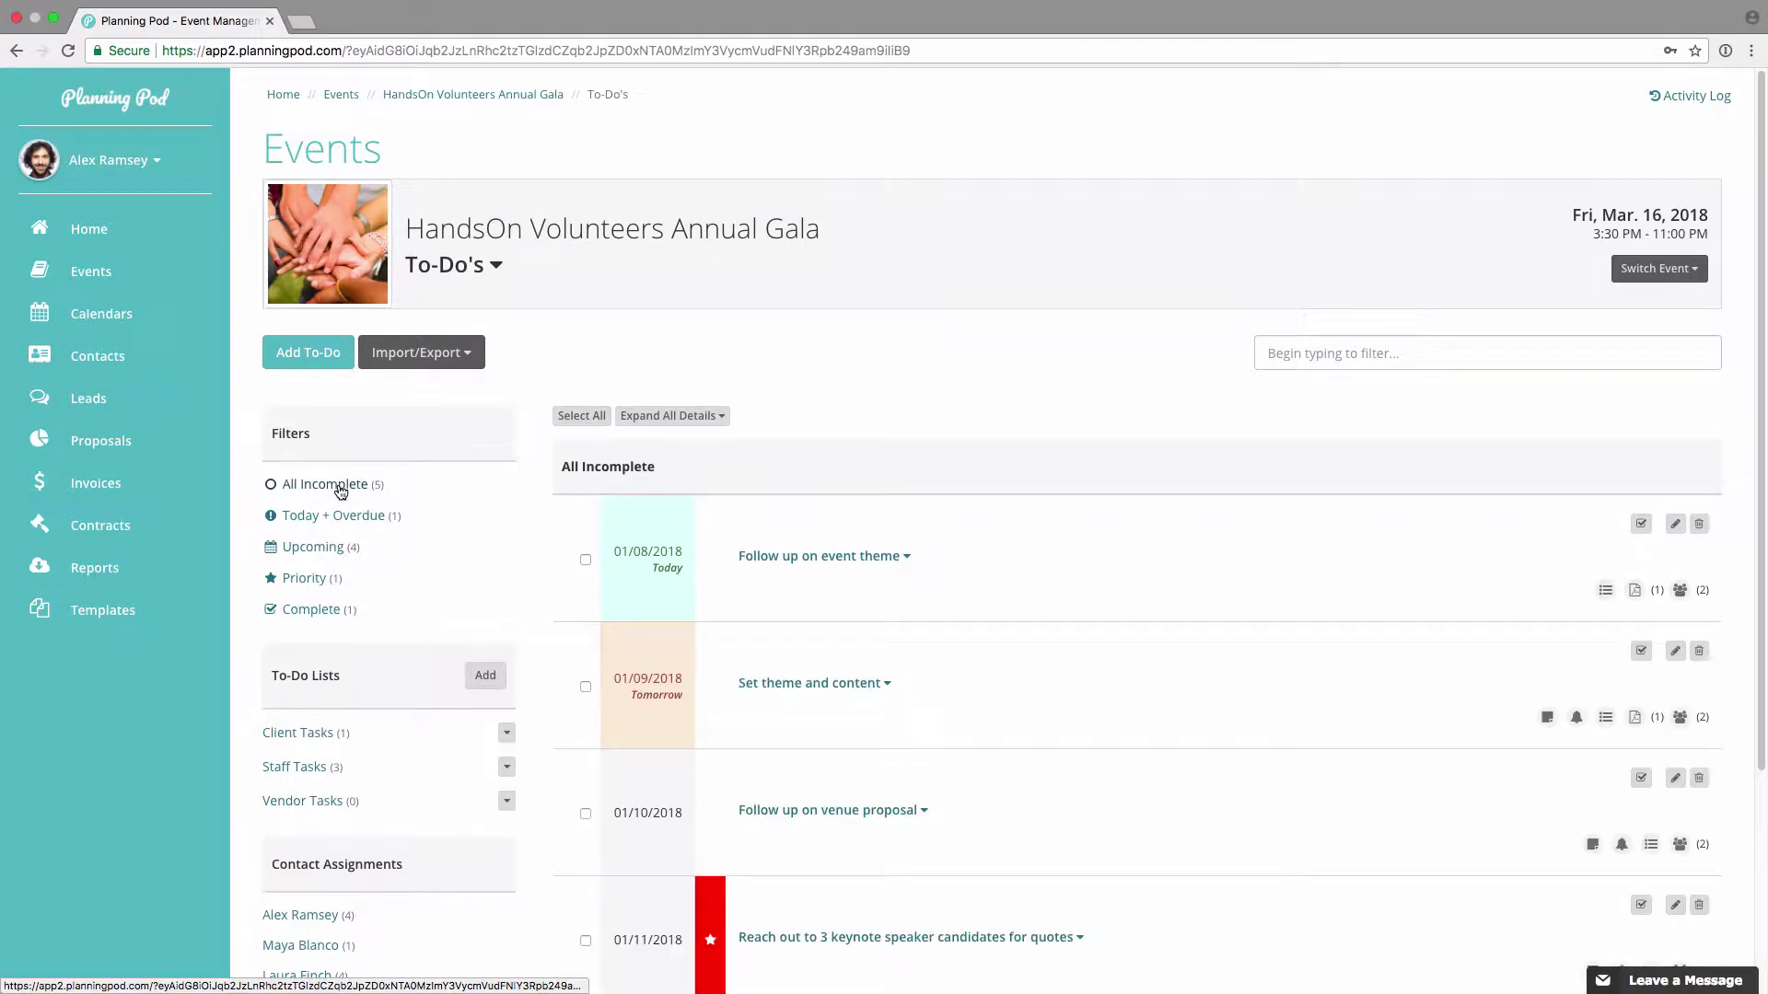
{"action": "scroll", "coordinate": [797, 564], "scroll_direction": "down", "scroll_amount": 3}
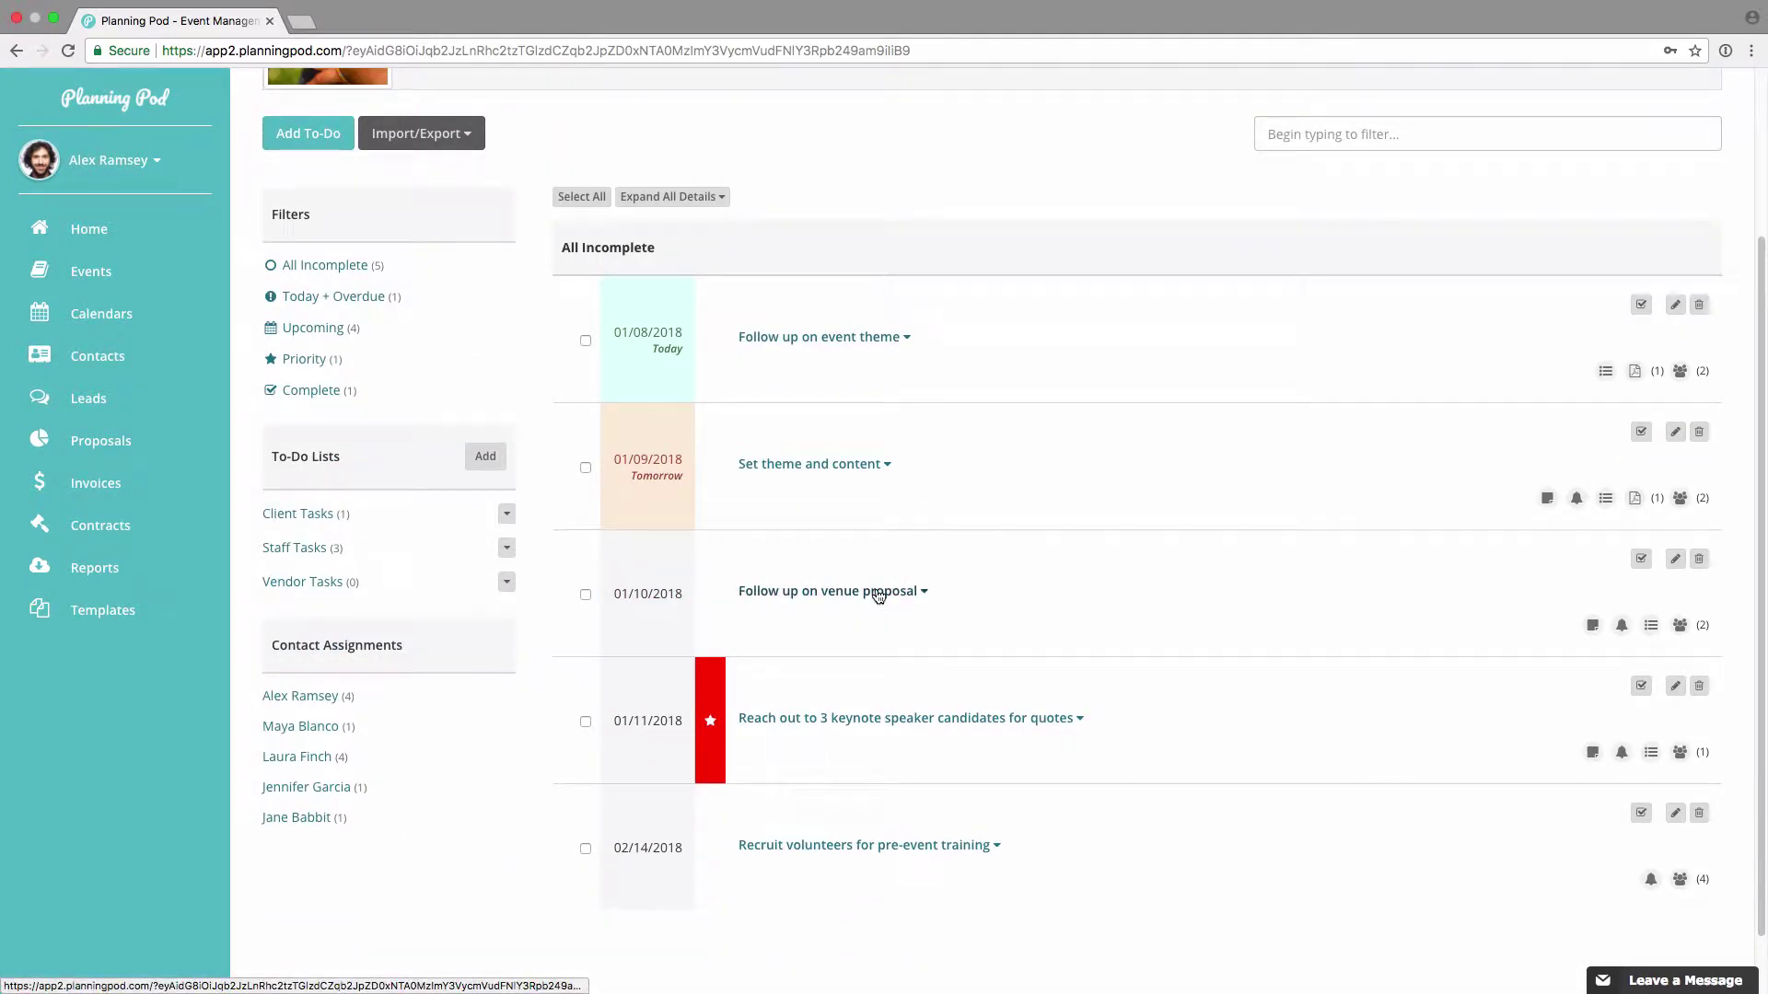
{"action": "left_click", "coordinate": [695, 201]}
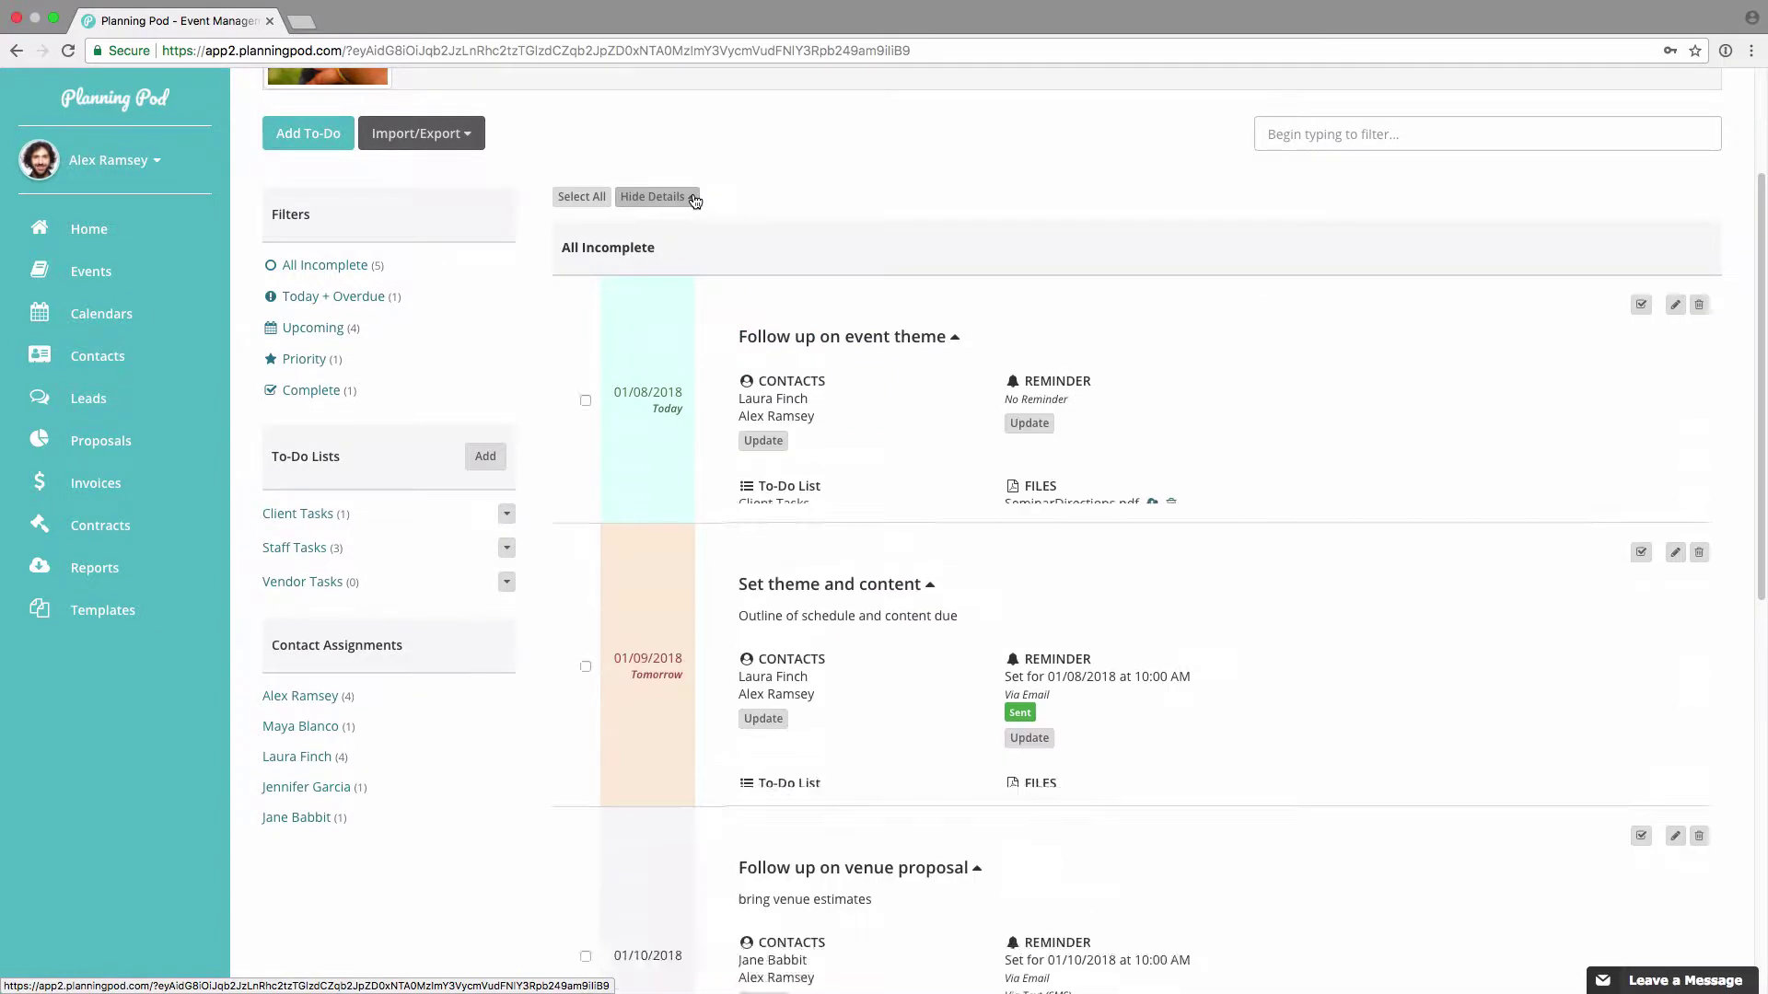
{"action": "scroll", "coordinate": [833, 361], "scroll_direction": "down", "scroll_amount": 3}
{"action": "scroll", "coordinate": [834, 366], "scroll_direction": "down", "scroll_amount": 1}
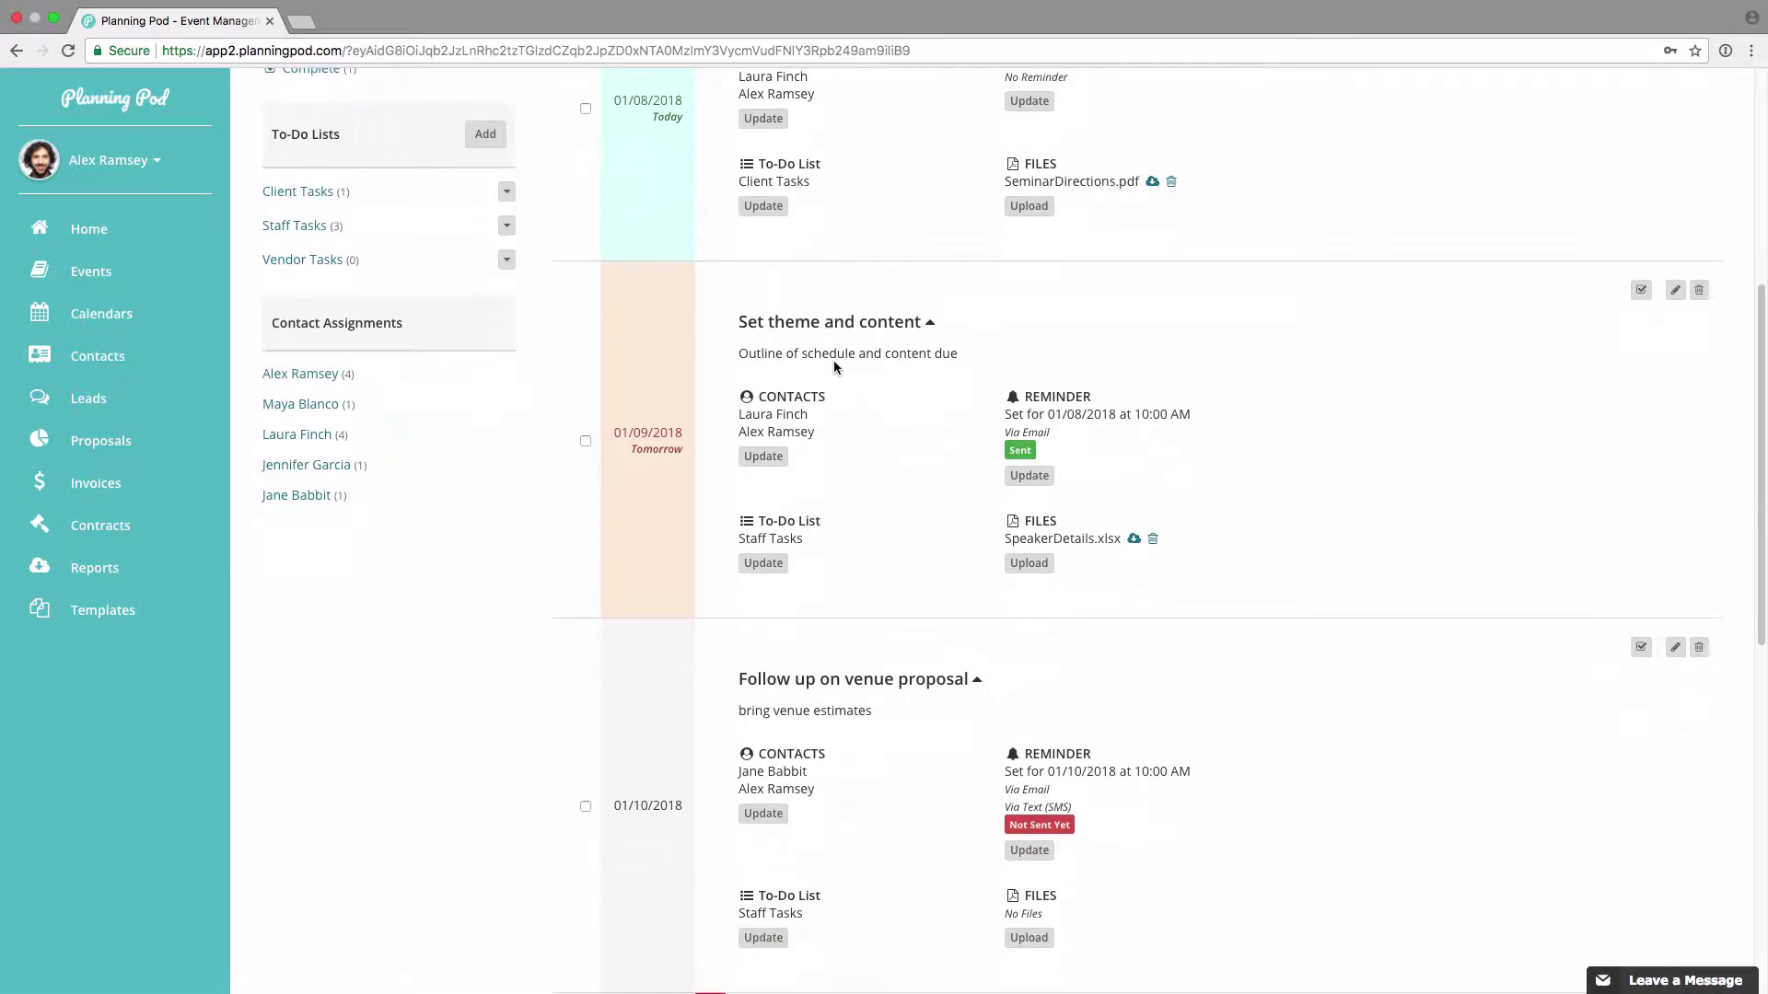
{"action": "scroll", "coordinate": [952, 430], "scroll_direction": "down", "scroll_amount": 10}
{"action": "scroll", "coordinate": [952, 430], "scroll_direction": "up", "scroll_amount": 7}
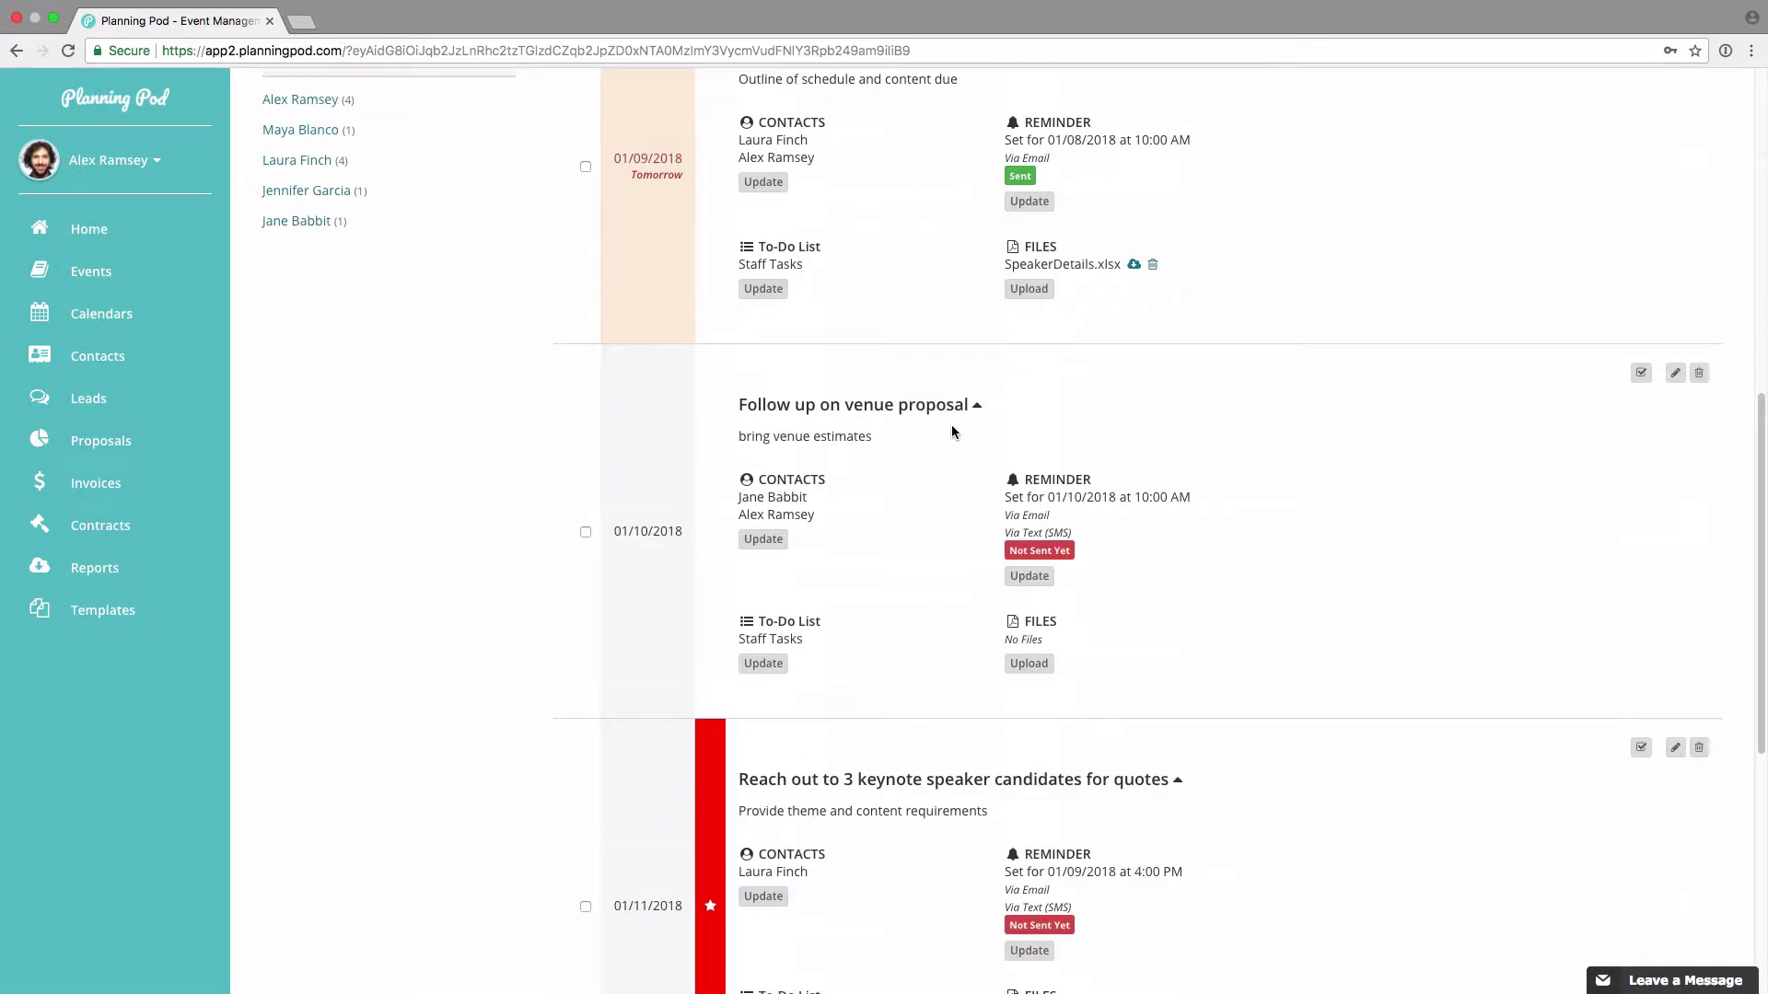
{"action": "scroll", "coordinate": [952, 427], "scroll_direction": "up", "scroll_amount": 1}
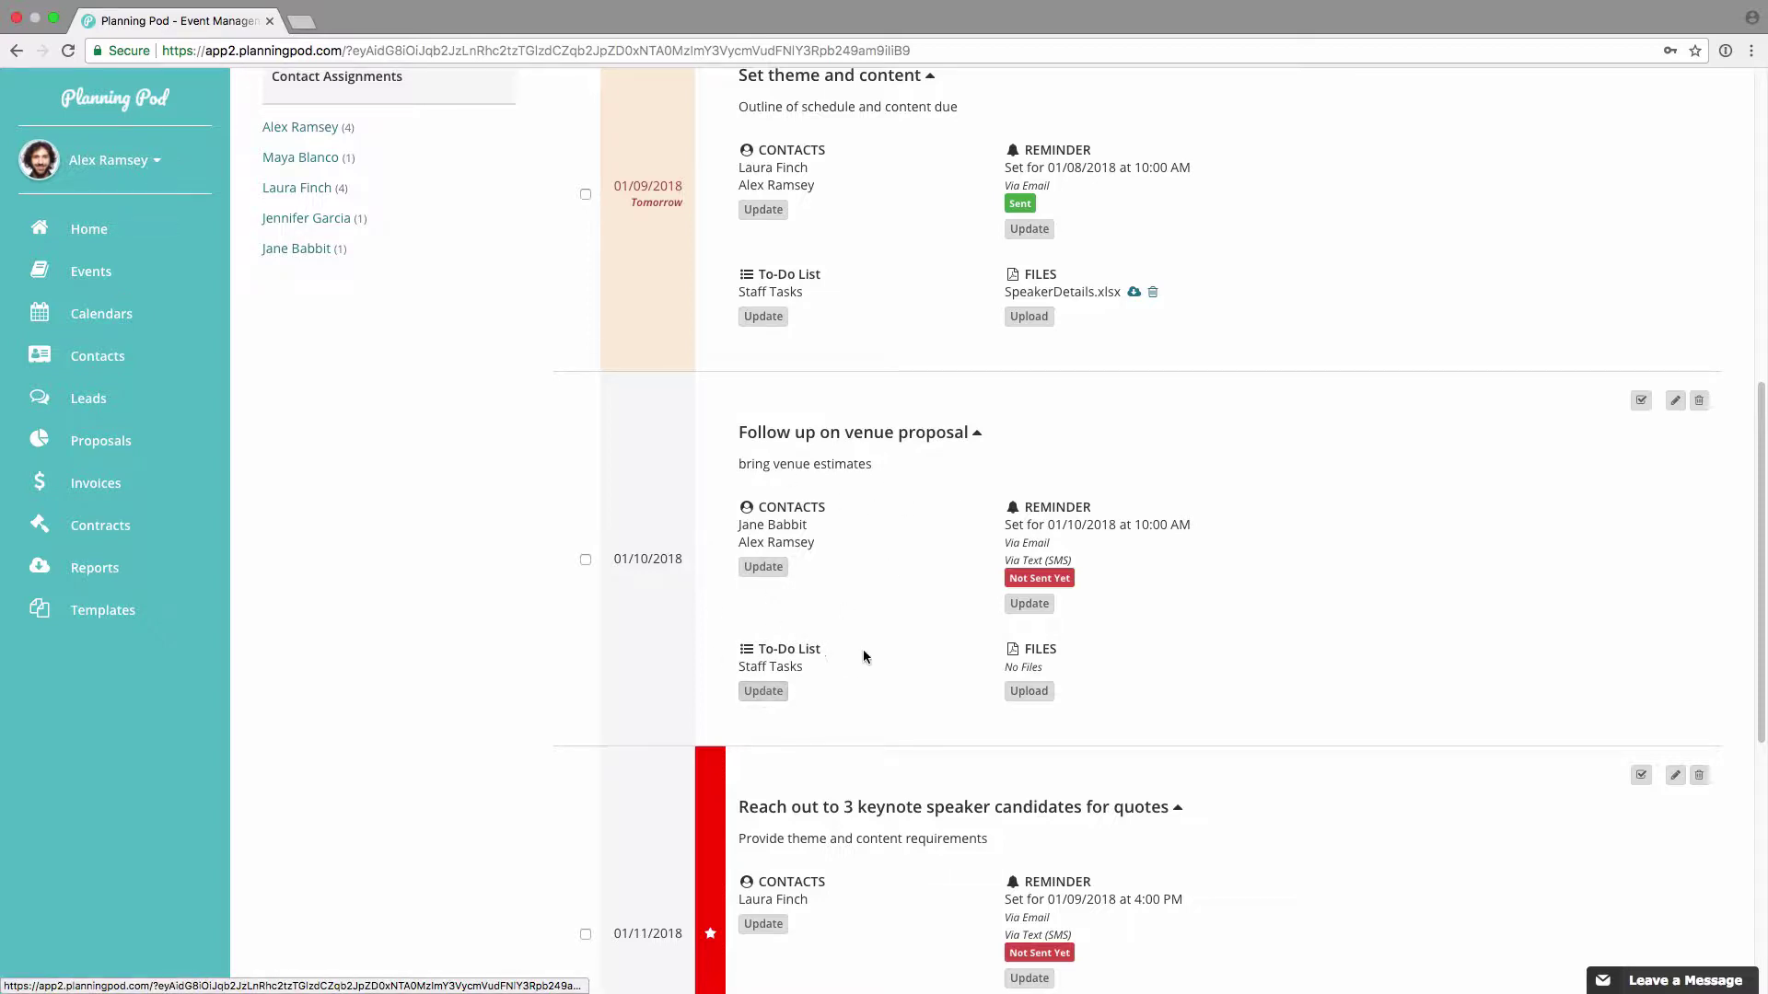
Step: Upload CompanyBrochure.pdf to the Follow up on venue proposal to-do's files
{"action": "left_click", "coordinate": [1028, 693]}
{"action": "left_click", "coordinate": [737, 203]}
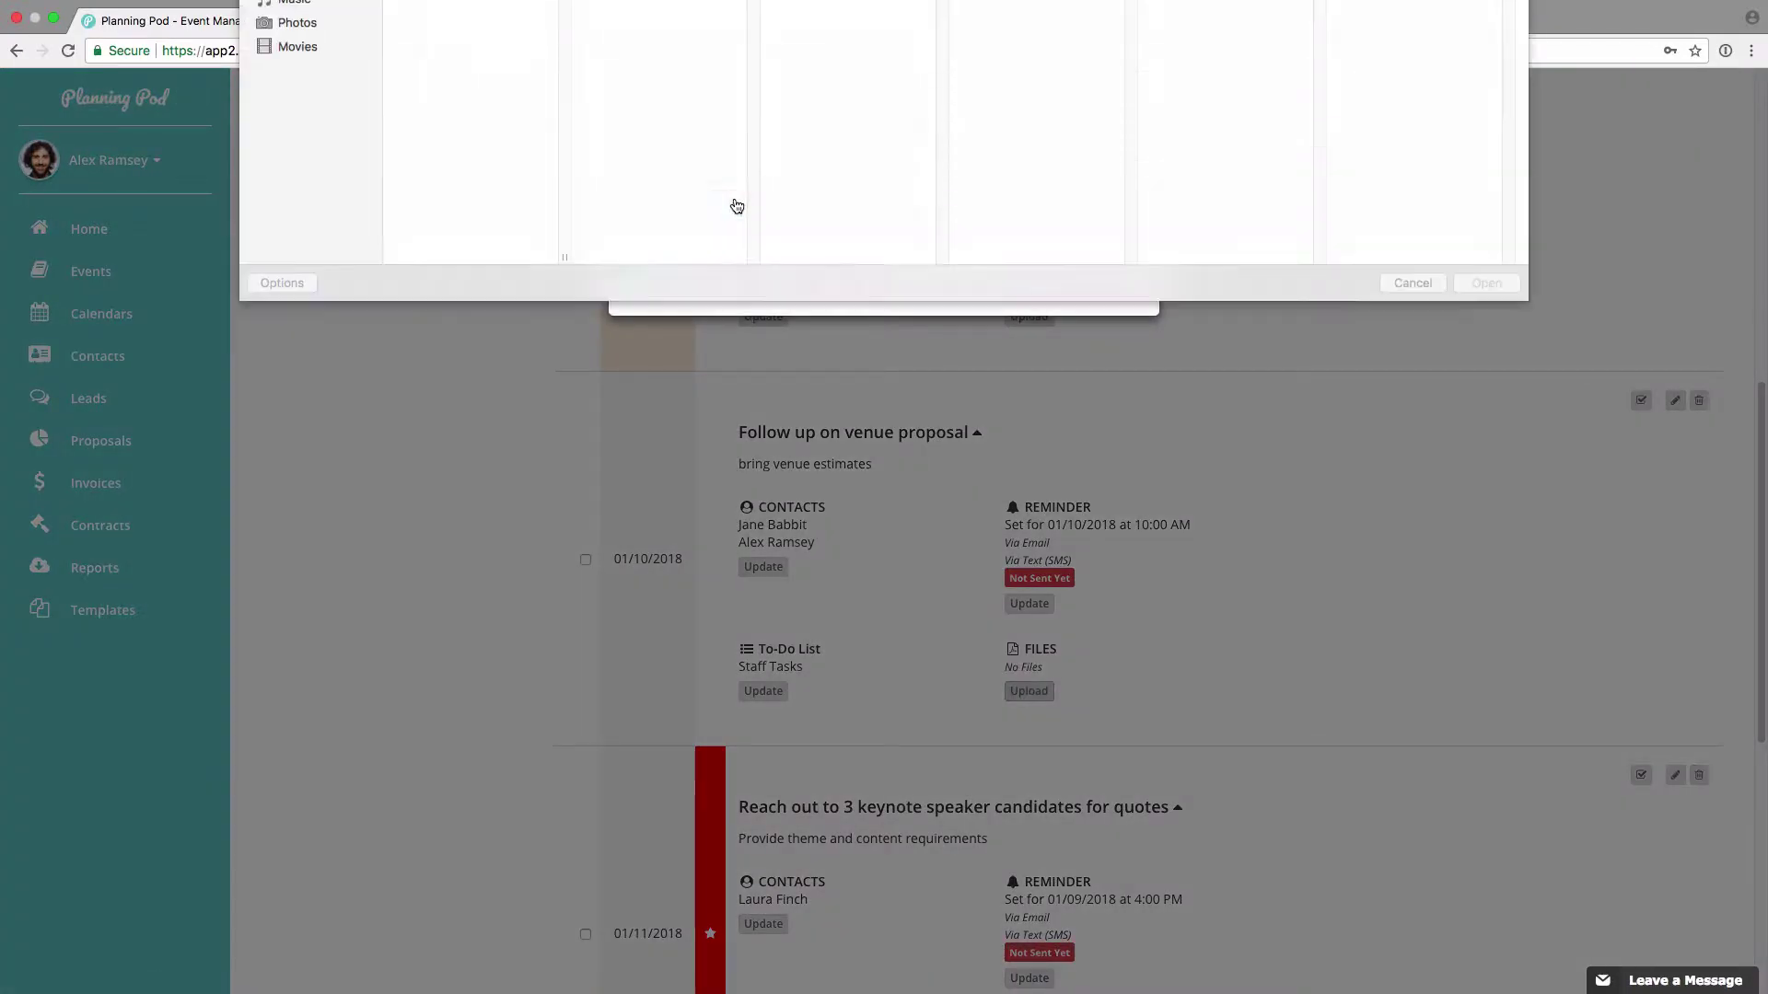
{"action": "left_click", "coordinate": [493, 187]}
{"action": "left_click", "coordinate": [1478, 359]}
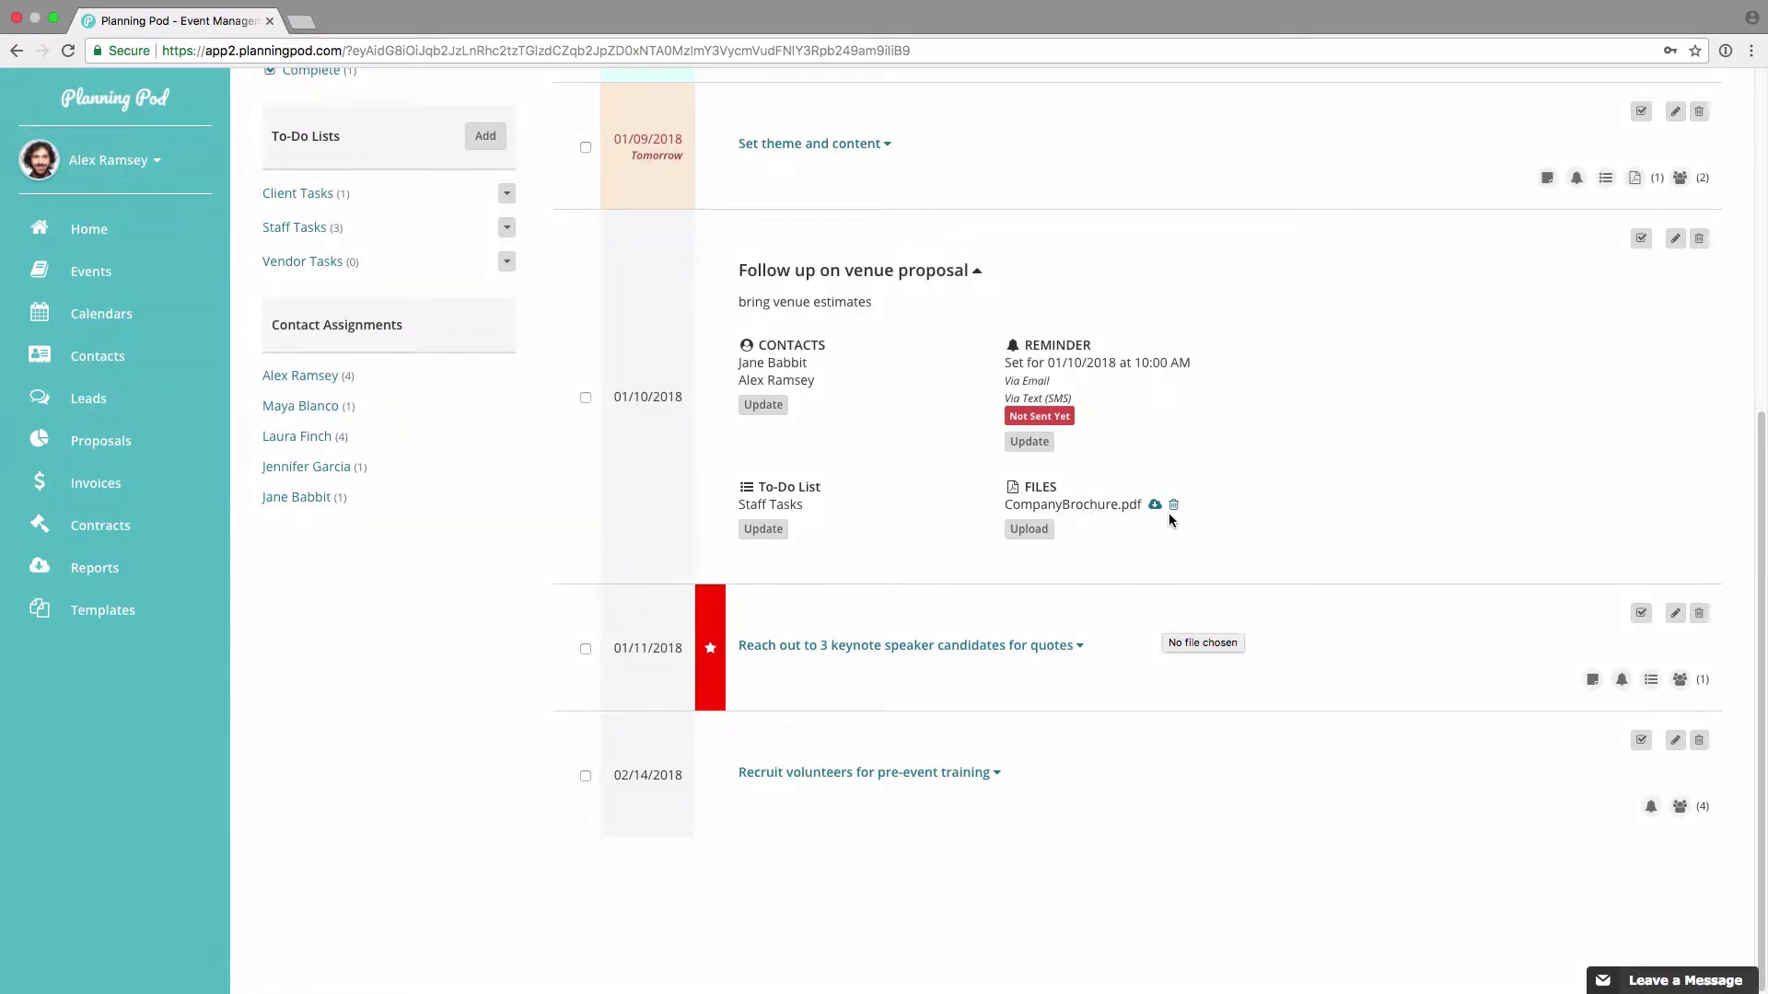
{"action": "scroll", "coordinate": [1168, 512], "scroll_direction": "up", "scroll_amount": 2}
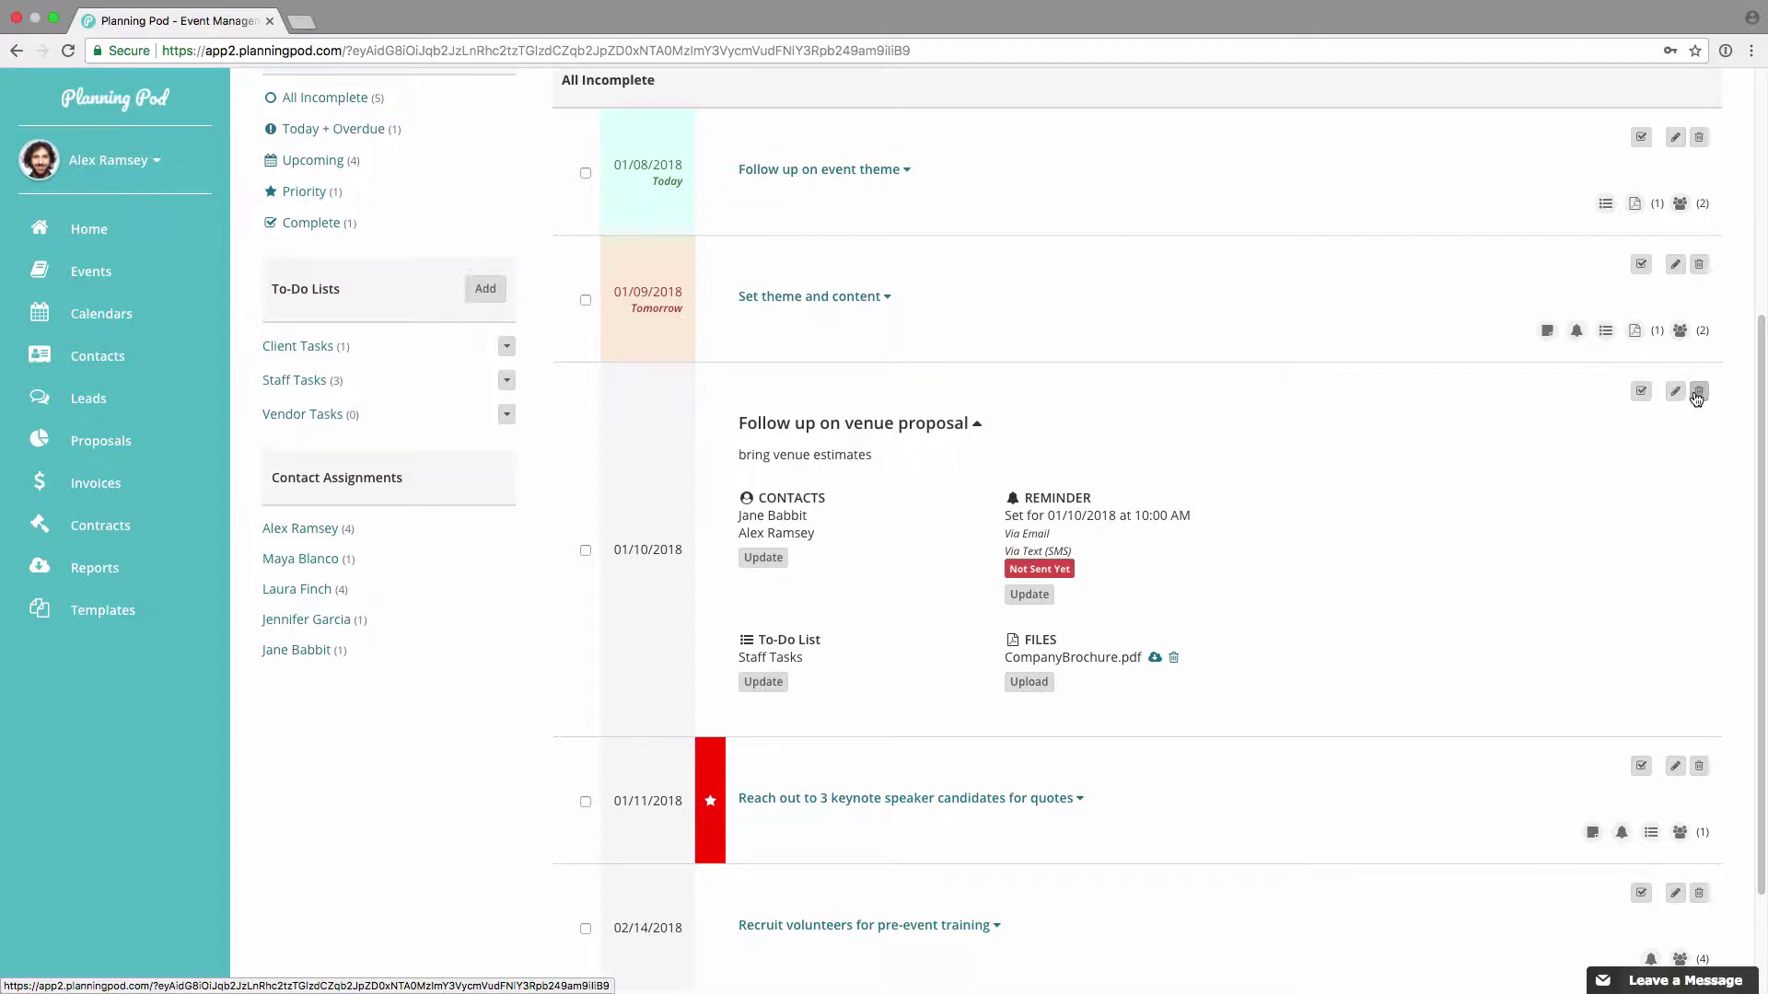
Step: Collapse the venue proposal details, then try the text filter with 'conte' and clear it
{"action": "left_click", "coordinate": [831, 426]}
{"action": "scroll", "coordinate": [858, 544], "scroll_direction": "up", "scroll_amount": 3}
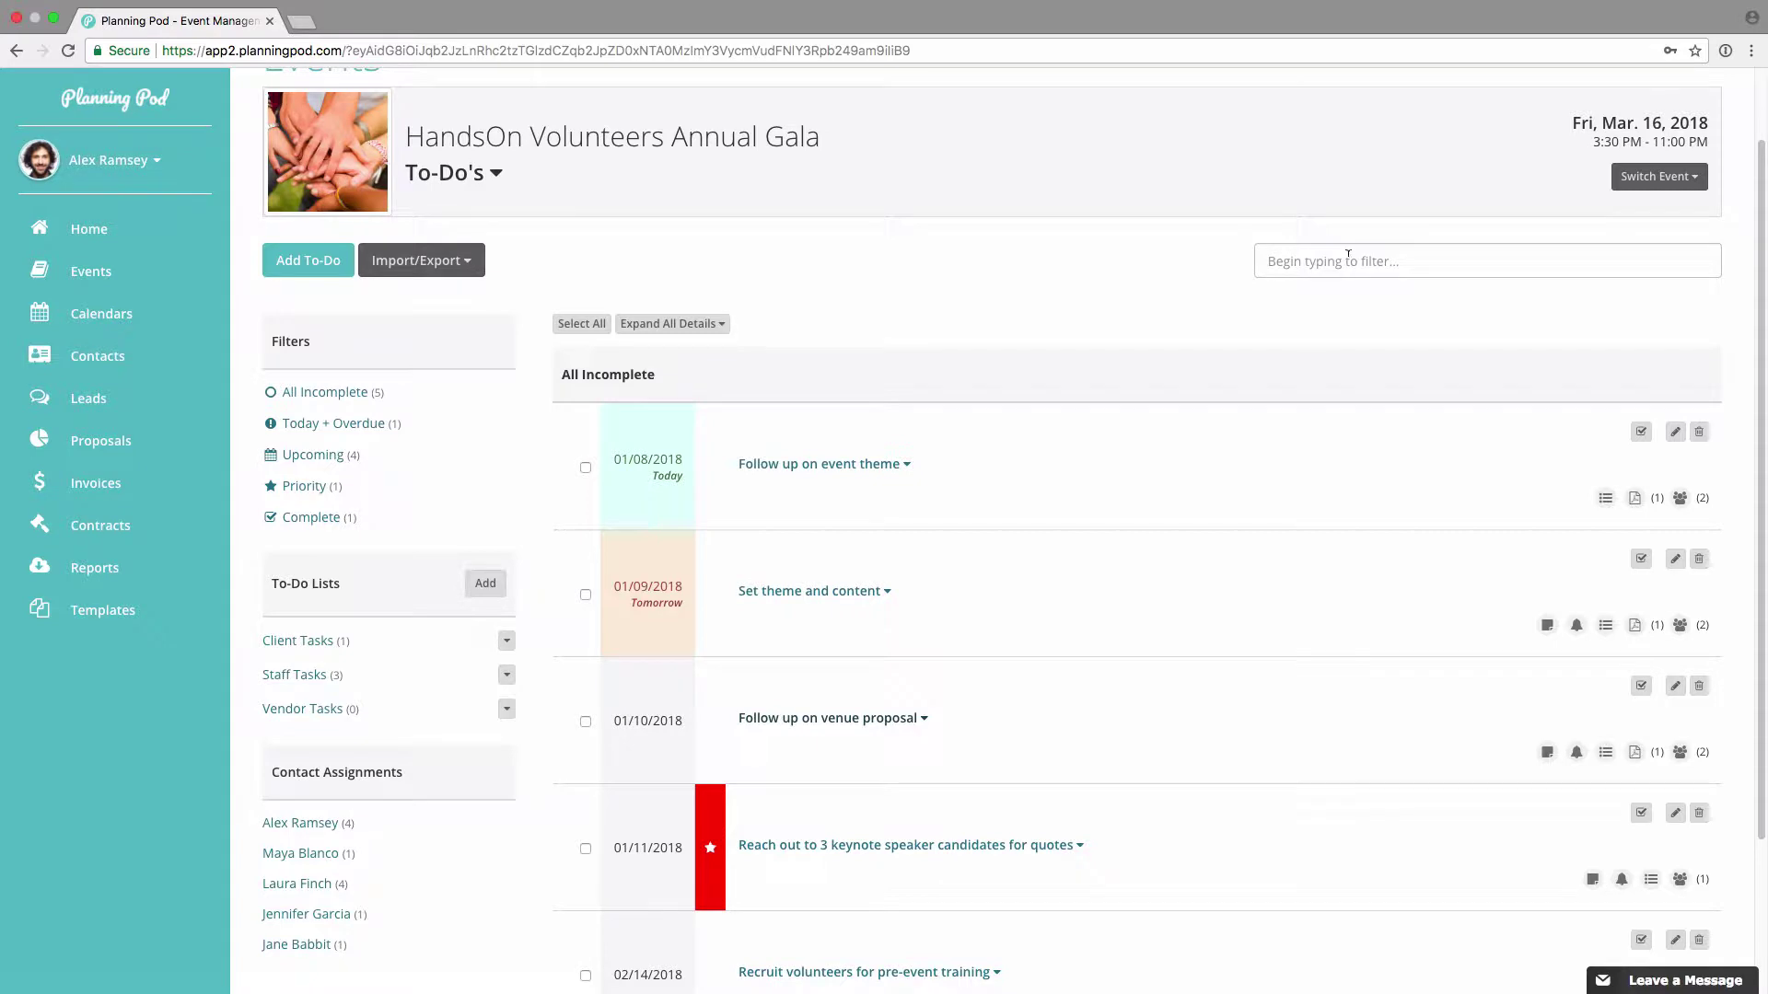
{"action": "left_click", "coordinate": [1348, 254]}
{"action": "type", "text": "conte"}
{"action": "left_click_drag", "start_coordinate": [1458, 267], "coordinate": [1188, 259]}
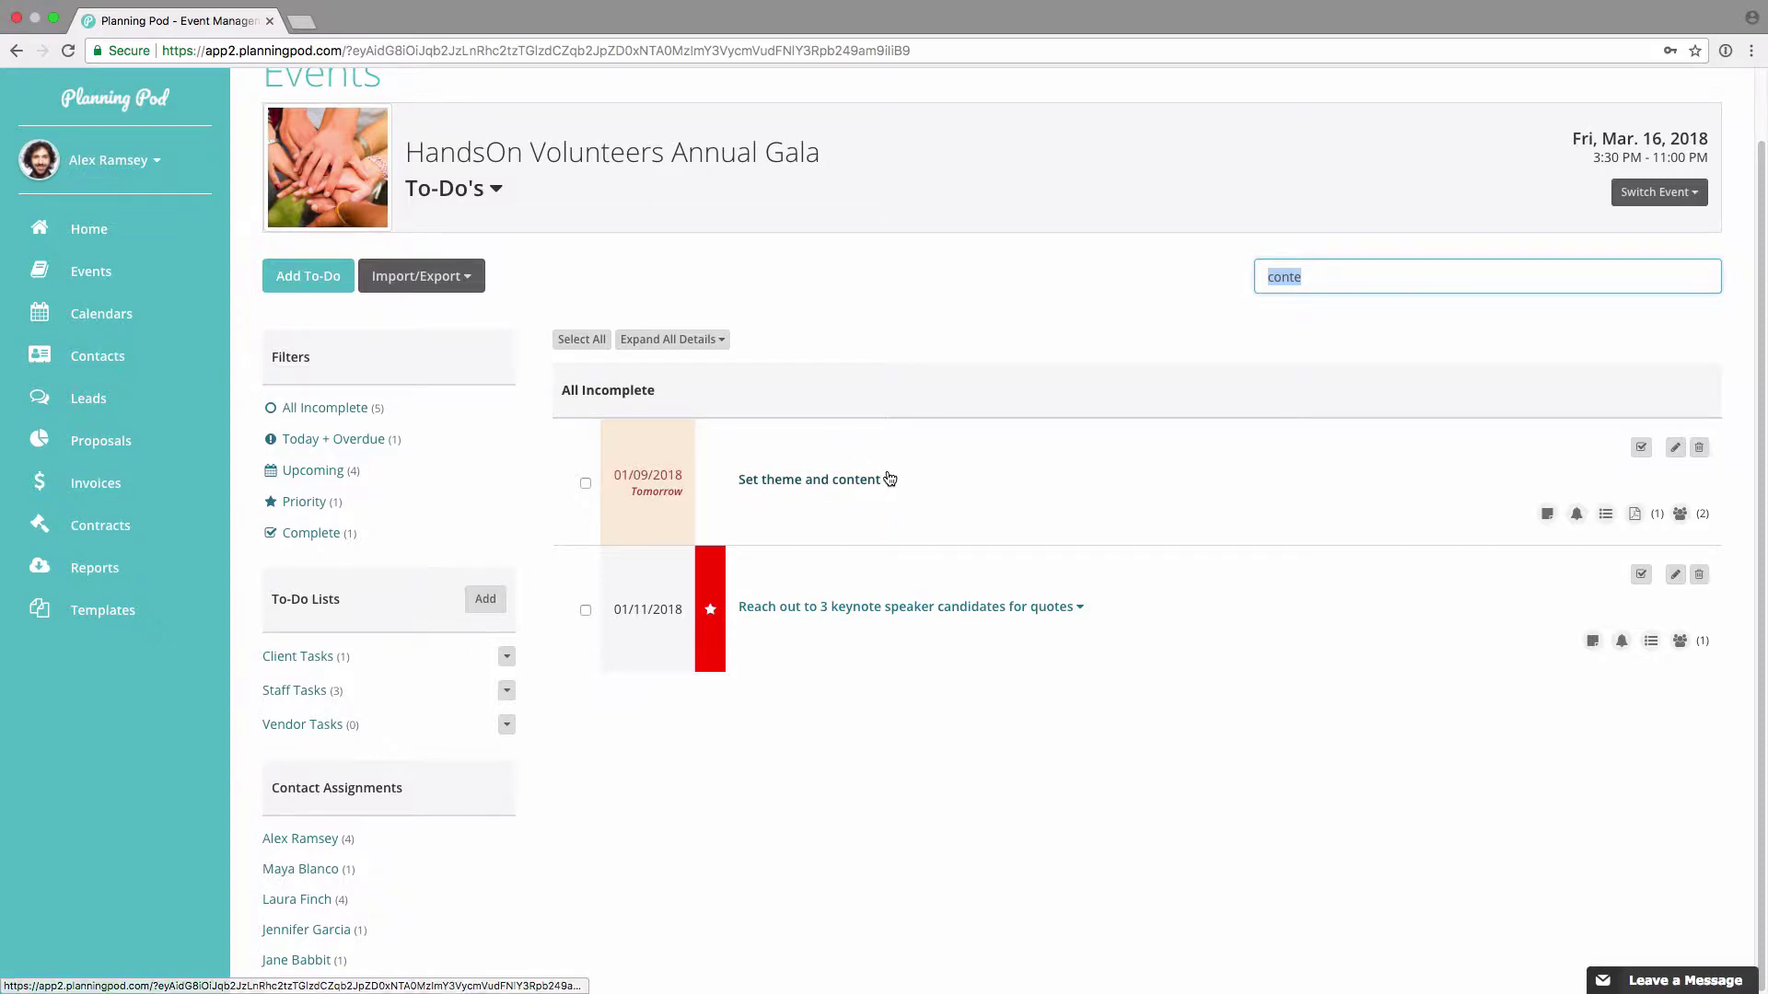
{"action": "key", "text": "BackSpace"}
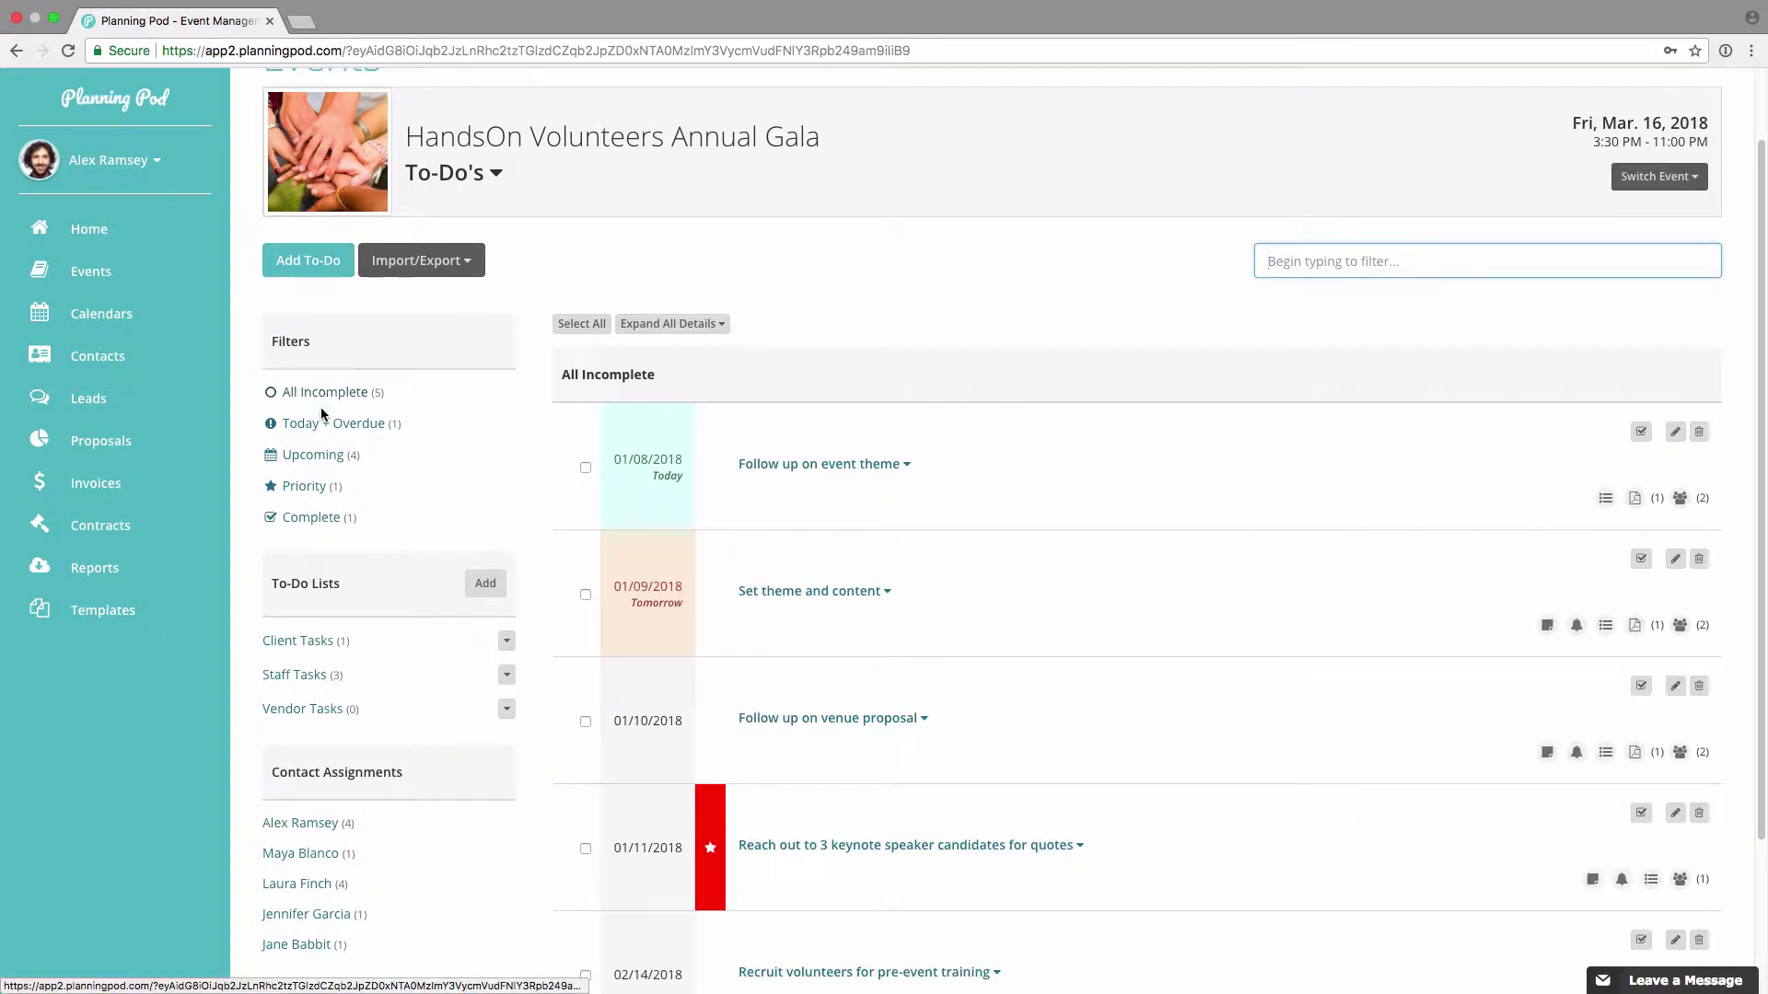
Step: Cycle through the Today + Overdue, Upcoming and Priority filters, ending on Completed
{"action": "left_click", "coordinate": [328, 425]}
{"action": "left_click", "coordinate": [323, 461]}
{"action": "left_click", "coordinate": [320, 487]}
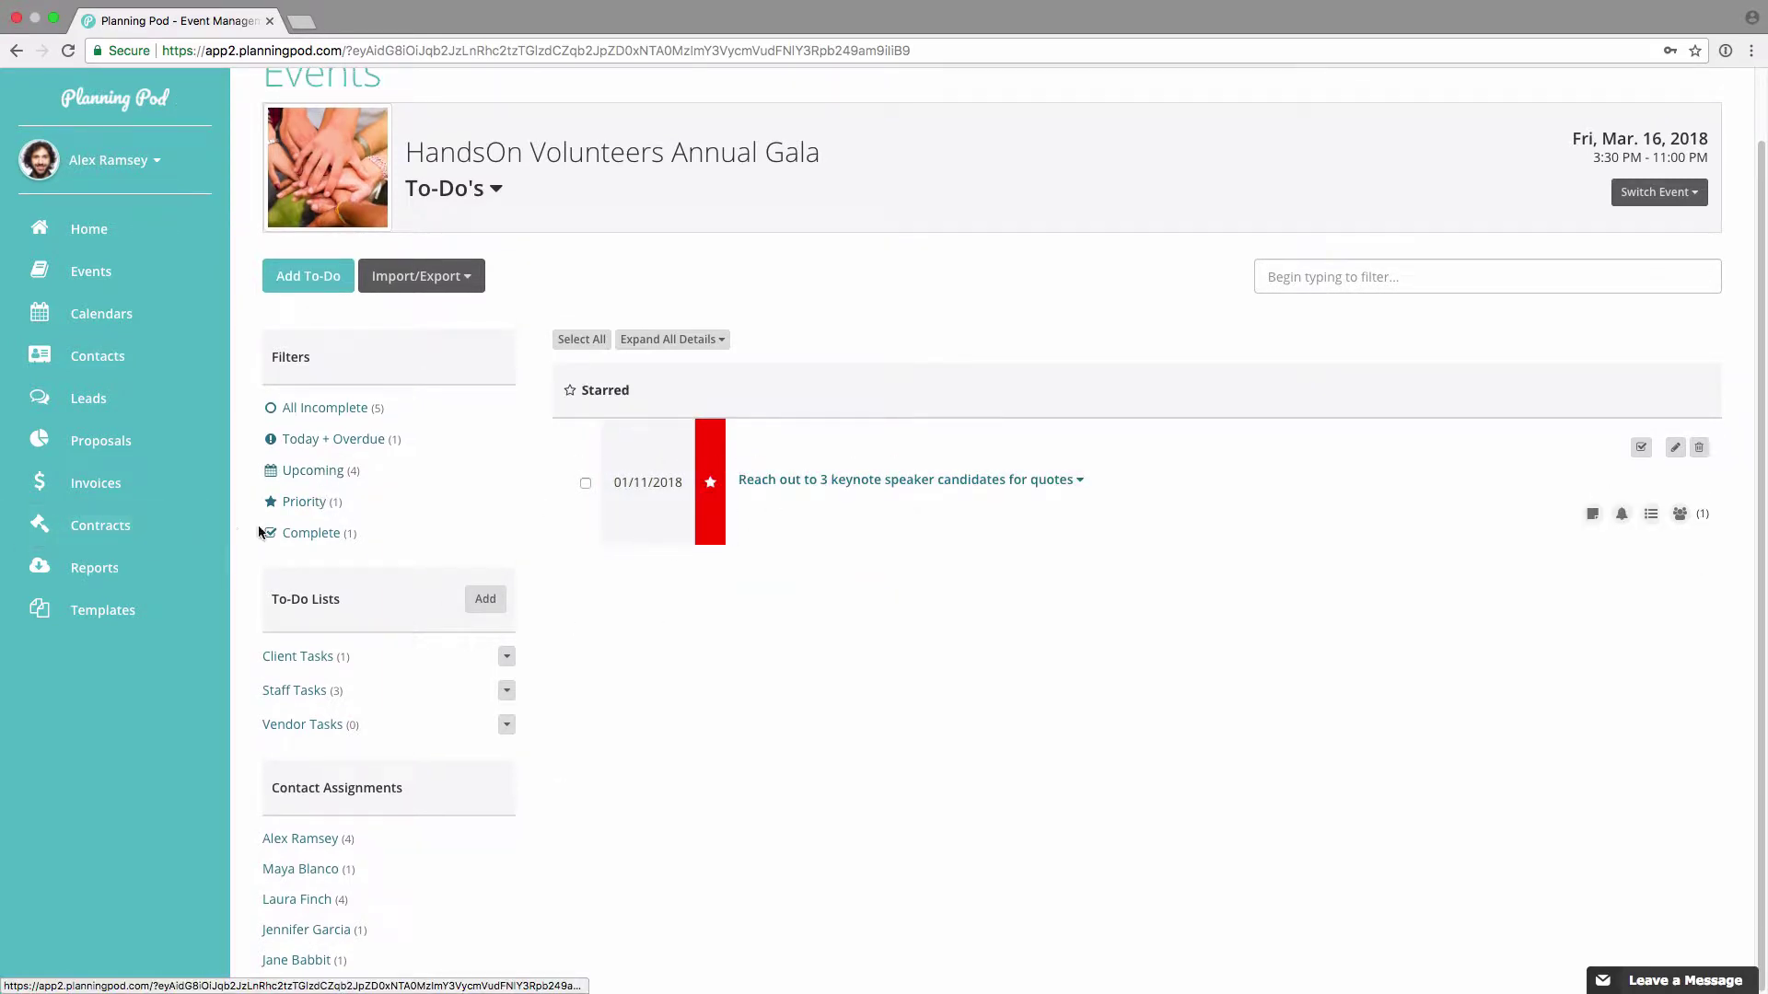
{"action": "left_click", "coordinate": [311, 533]}
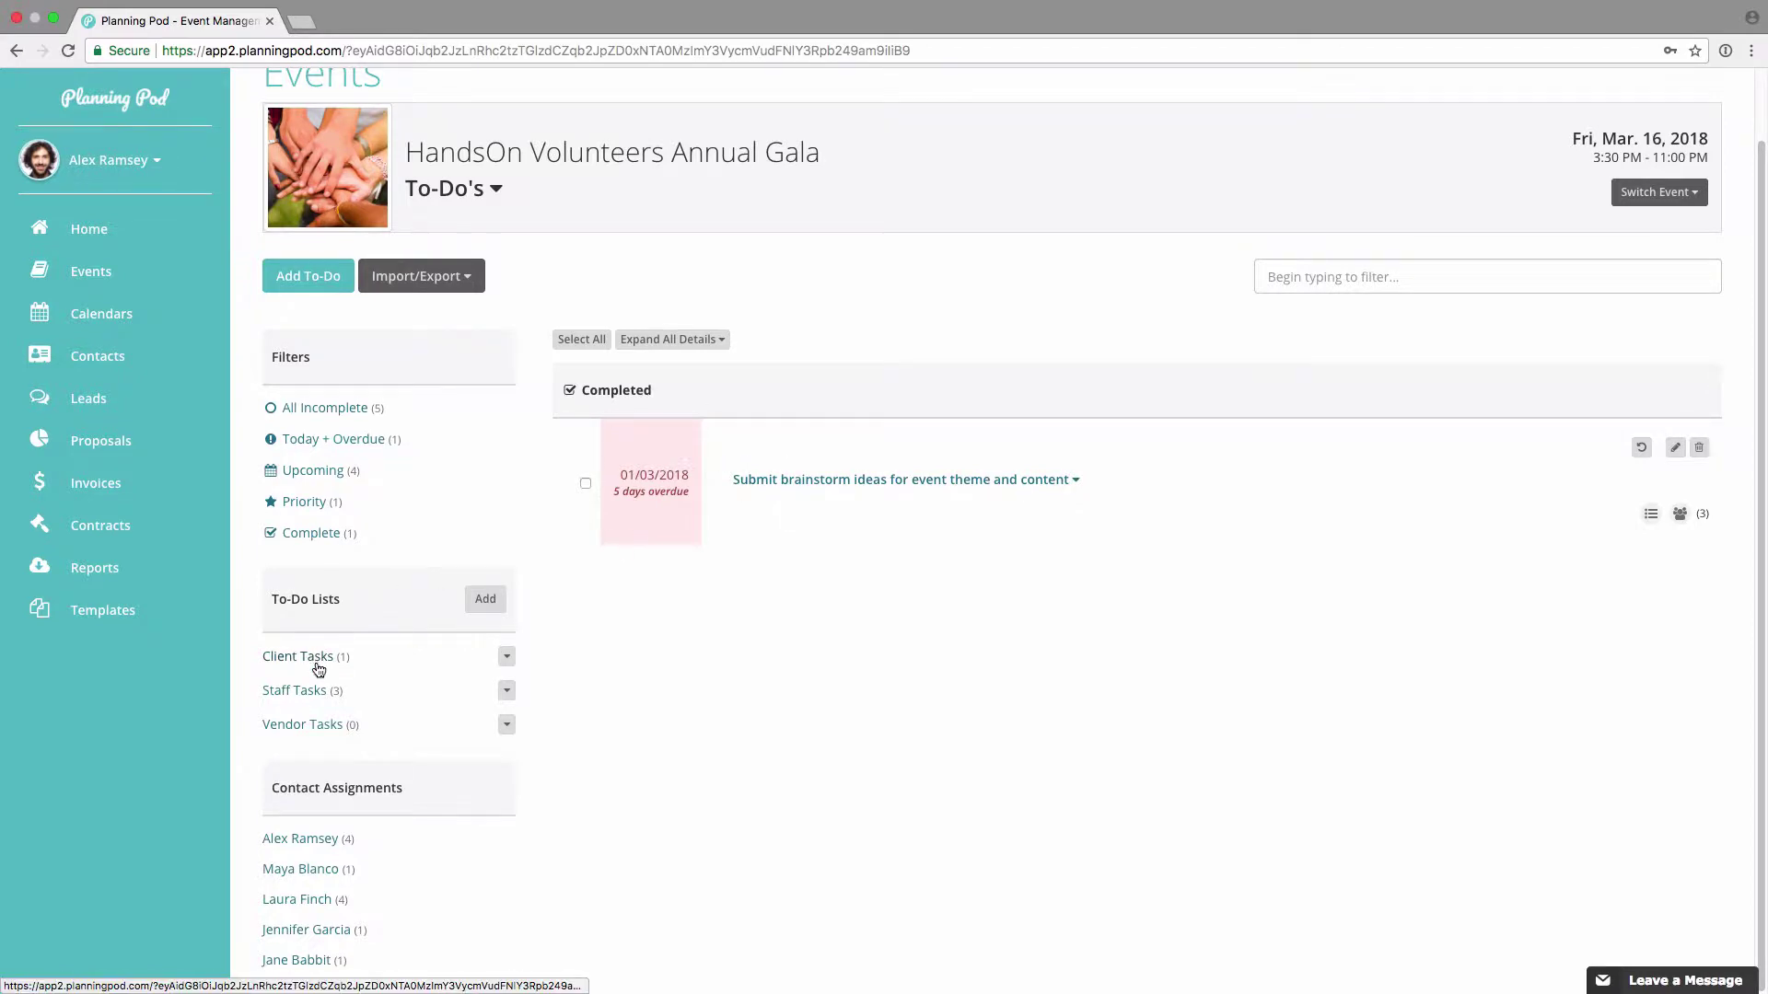
Step: Create the Speaker Mgmt Tasks to-do list, then show the Staff Tasks list's to-dos
{"action": "left_click", "coordinate": [485, 602]}
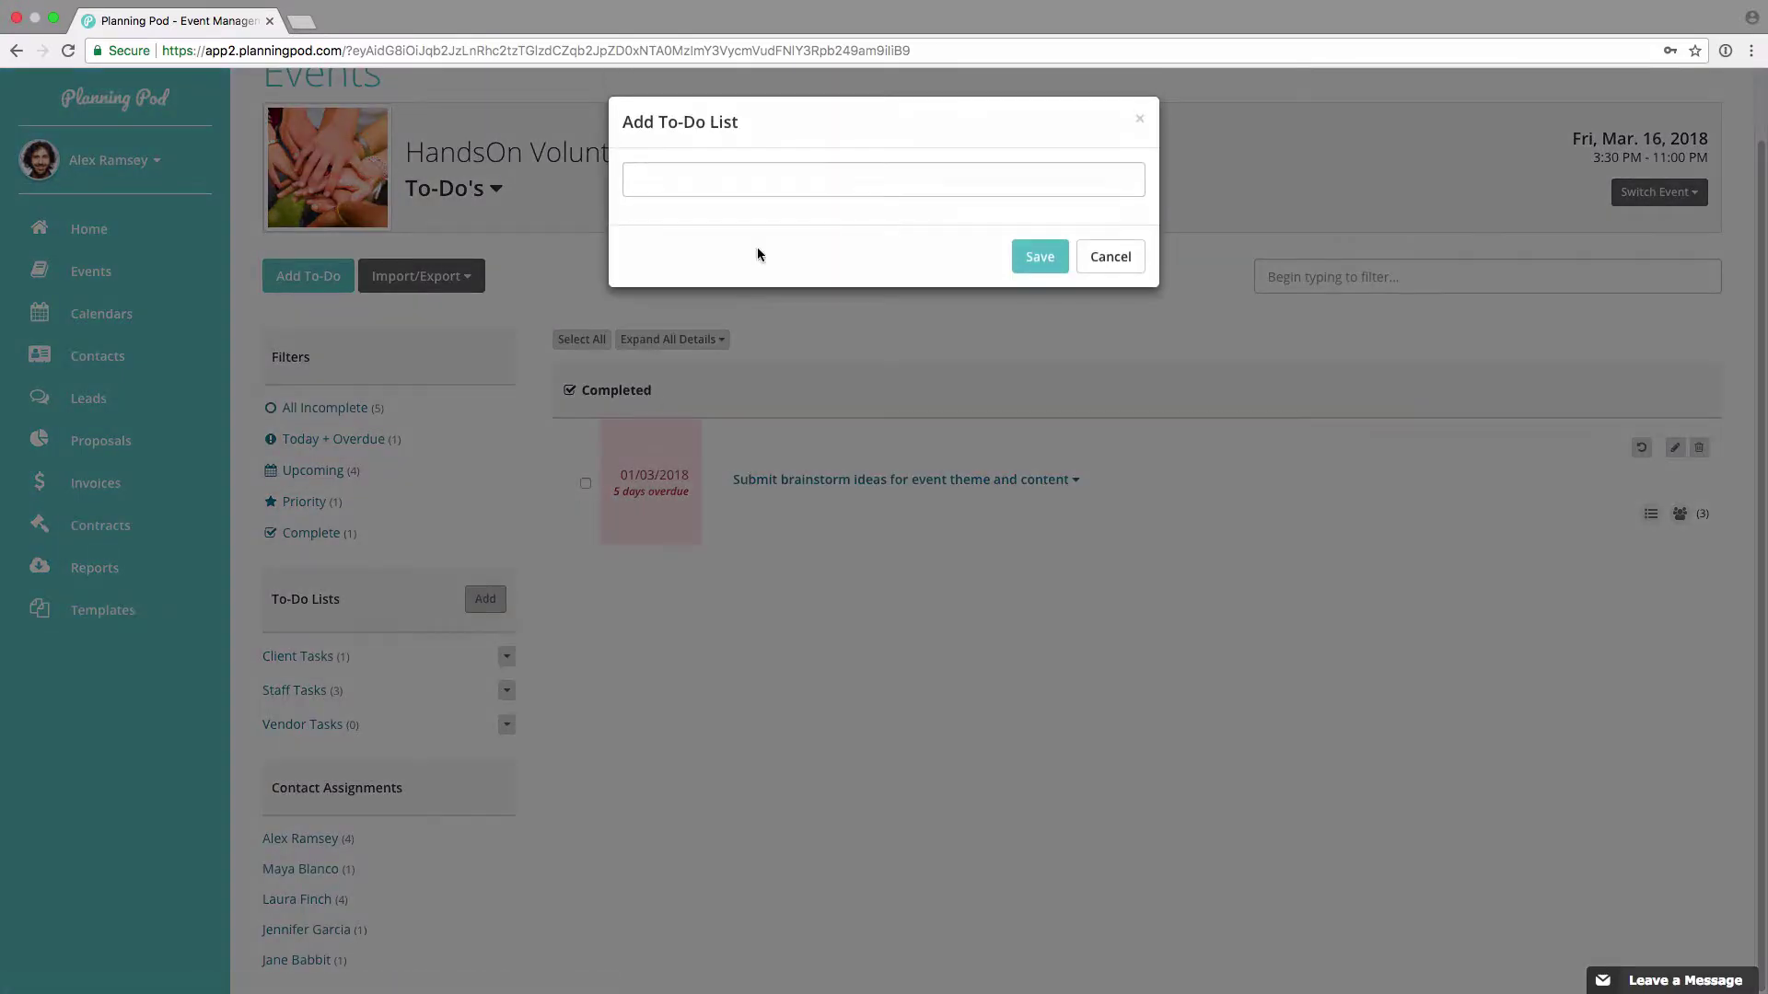
{"action": "type", "text": "Speaker Mgmt Tasks"}
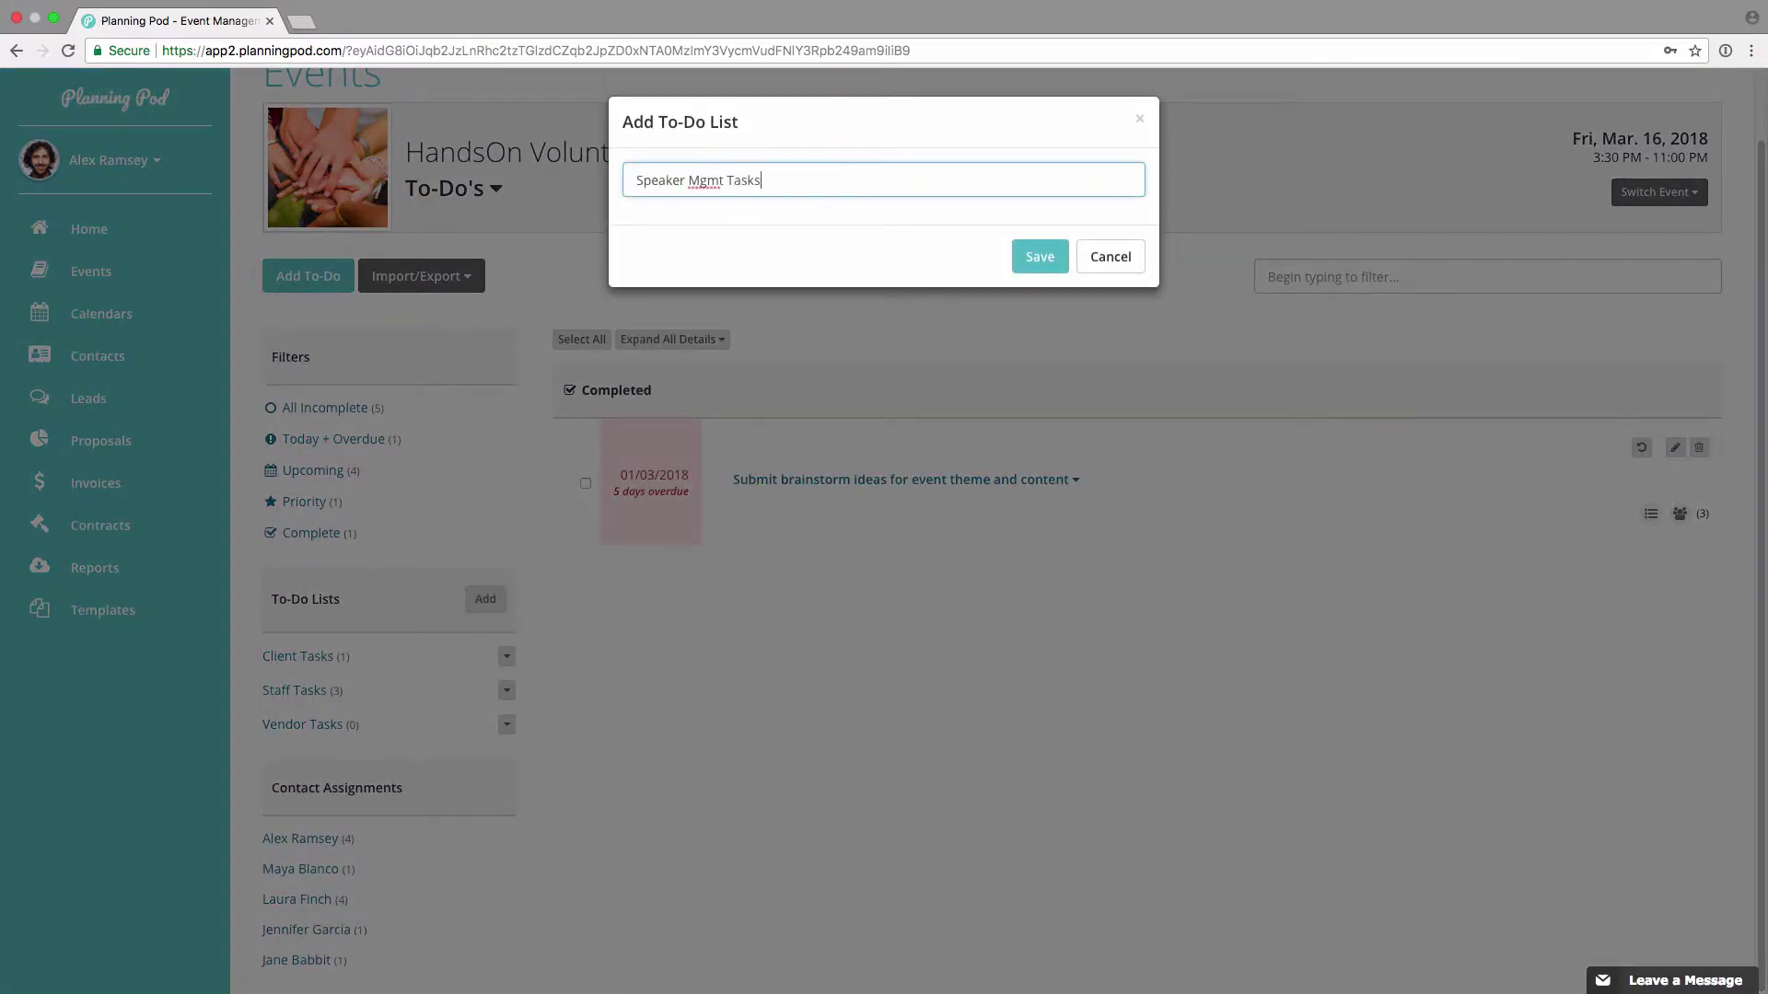
{"action": "left_click", "coordinate": [1040, 256]}
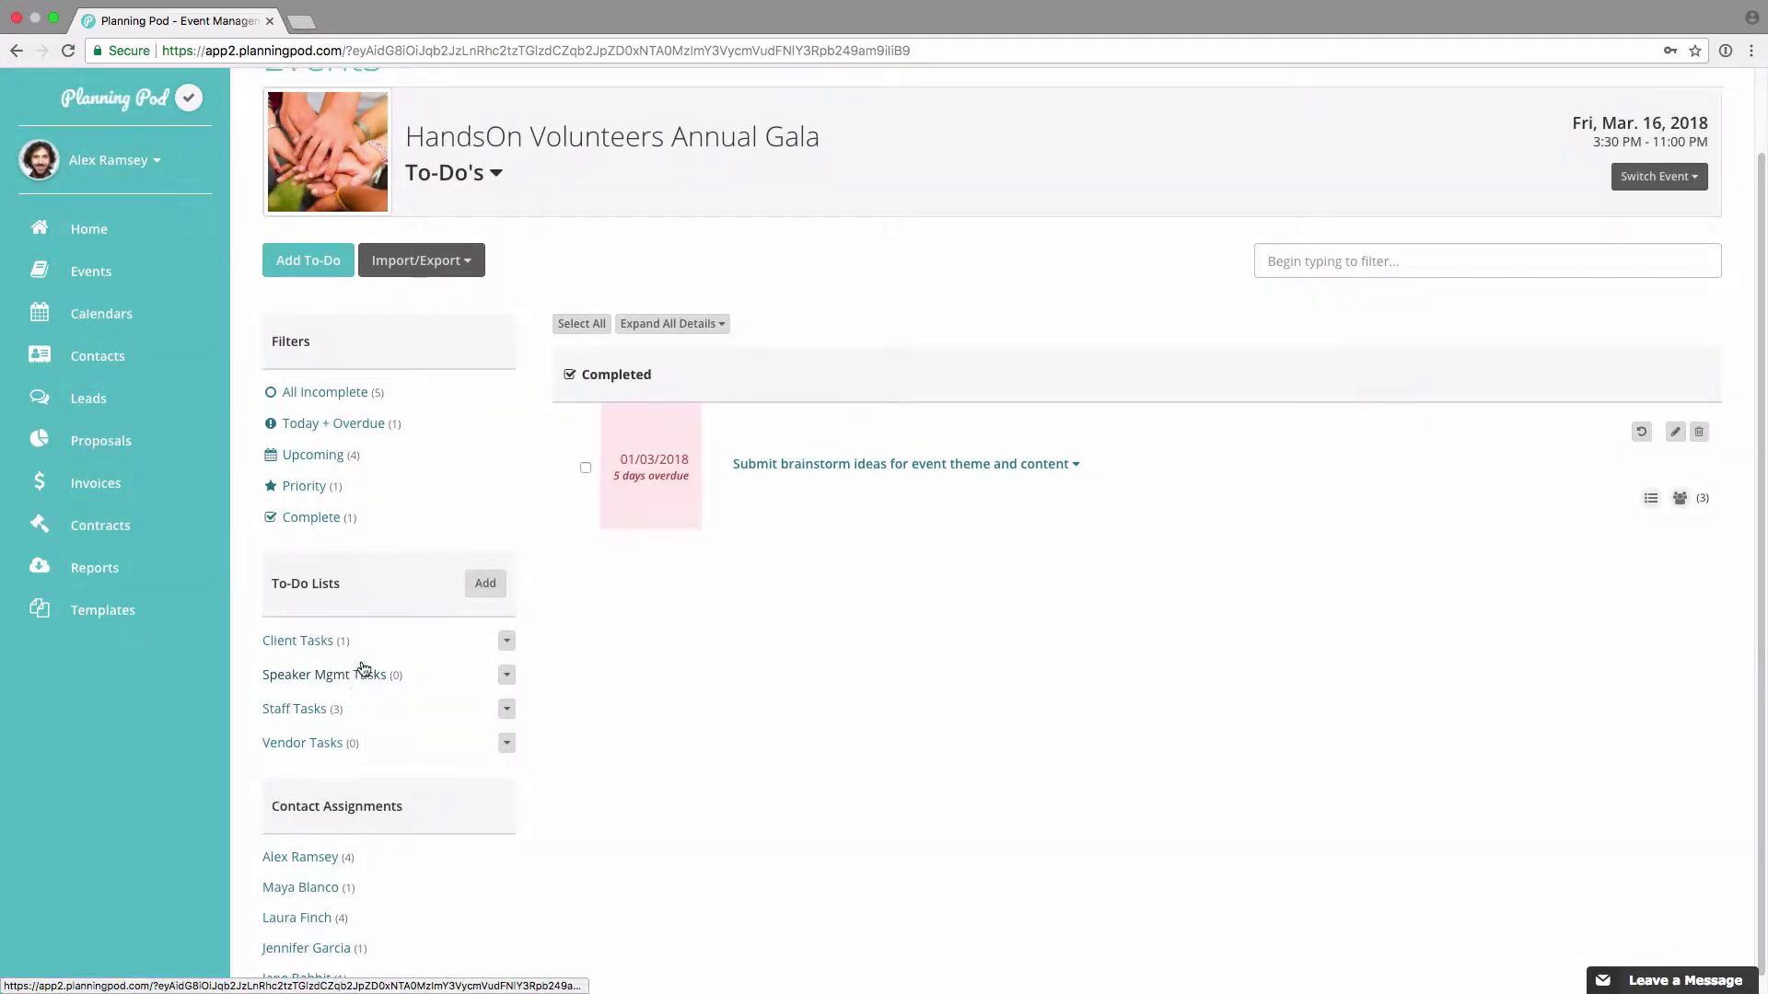
{"action": "left_click", "coordinate": [312, 714]}
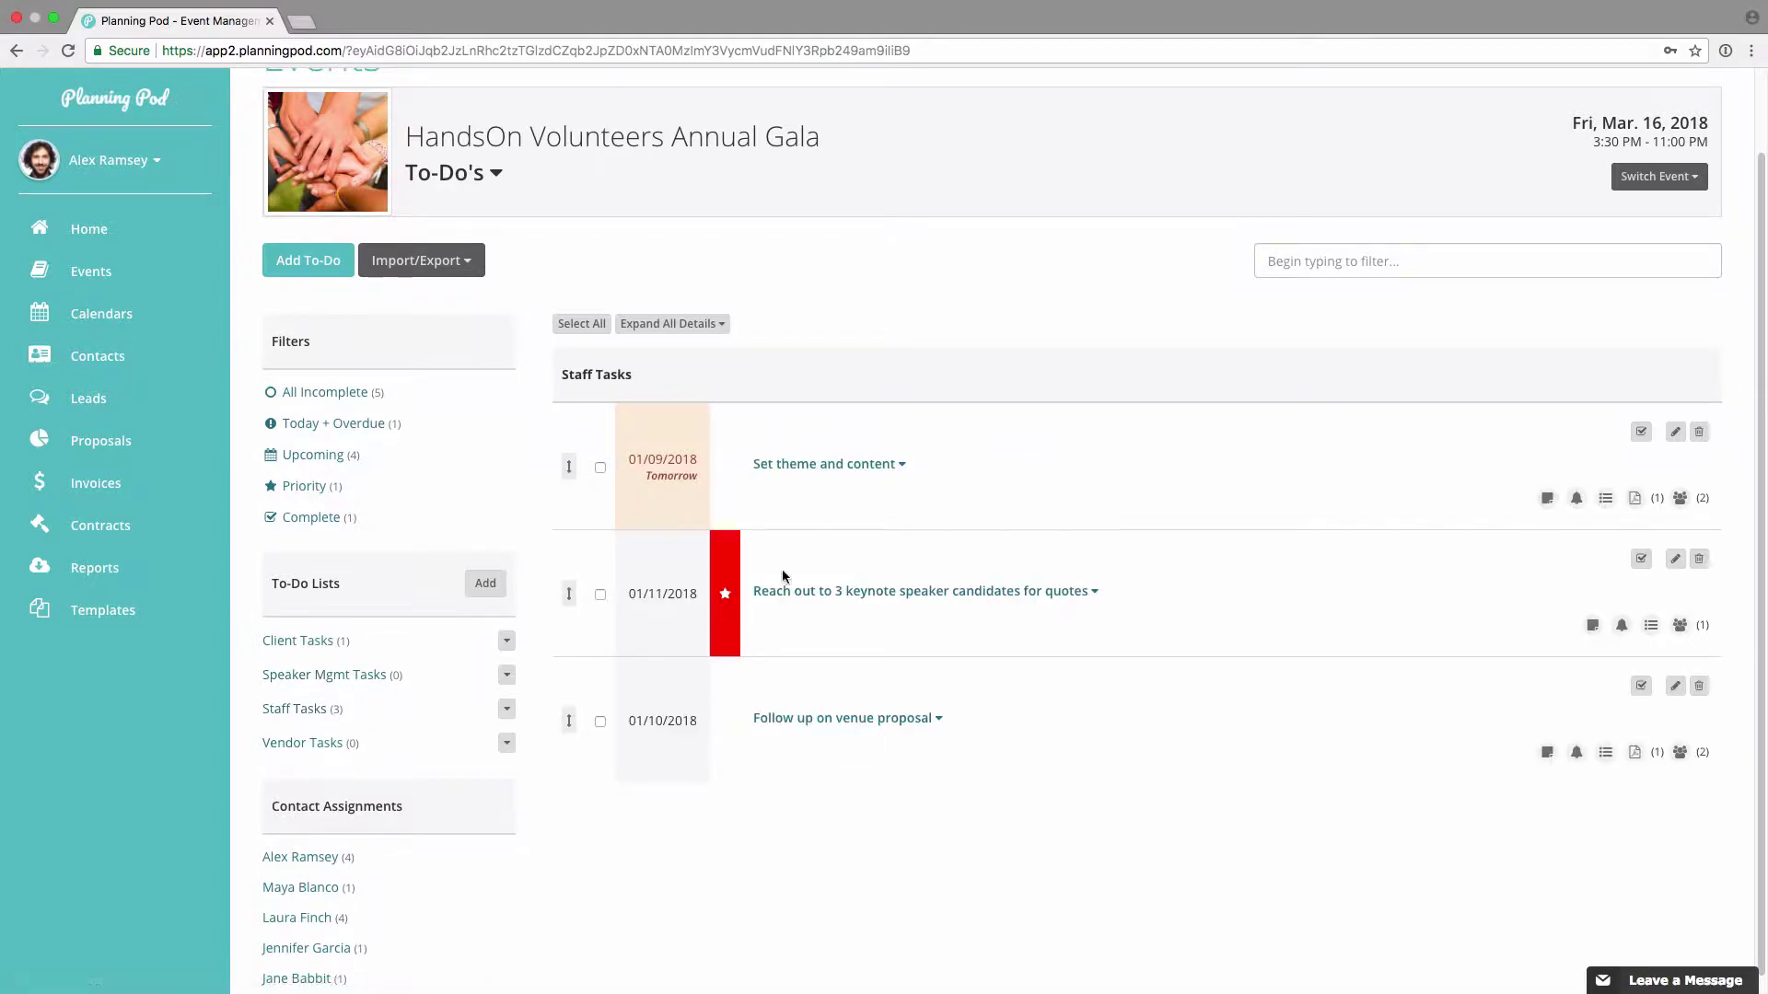
{"action": "scroll", "coordinate": [334, 780], "scroll_direction": "down", "scroll_amount": 1}
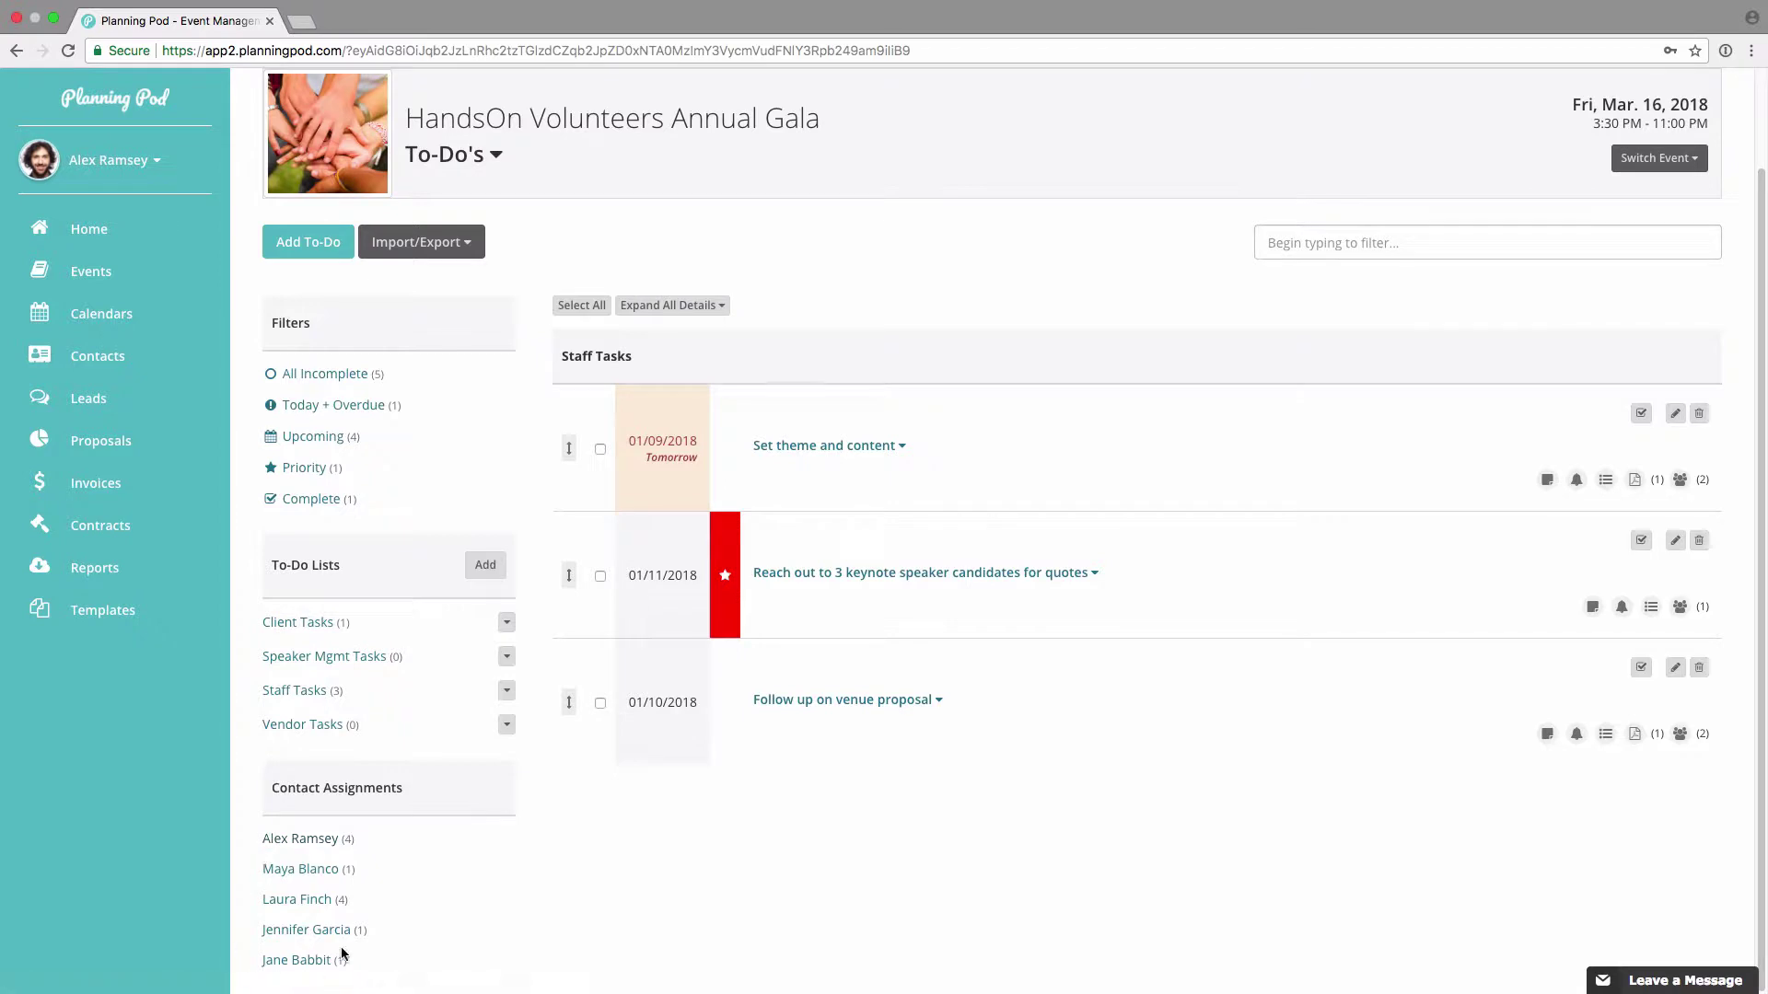
Step: Filter to one contact's four to-dos, briefly expanding and collapsing Set theme and content
{"action": "left_click", "coordinate": [299, 899]}
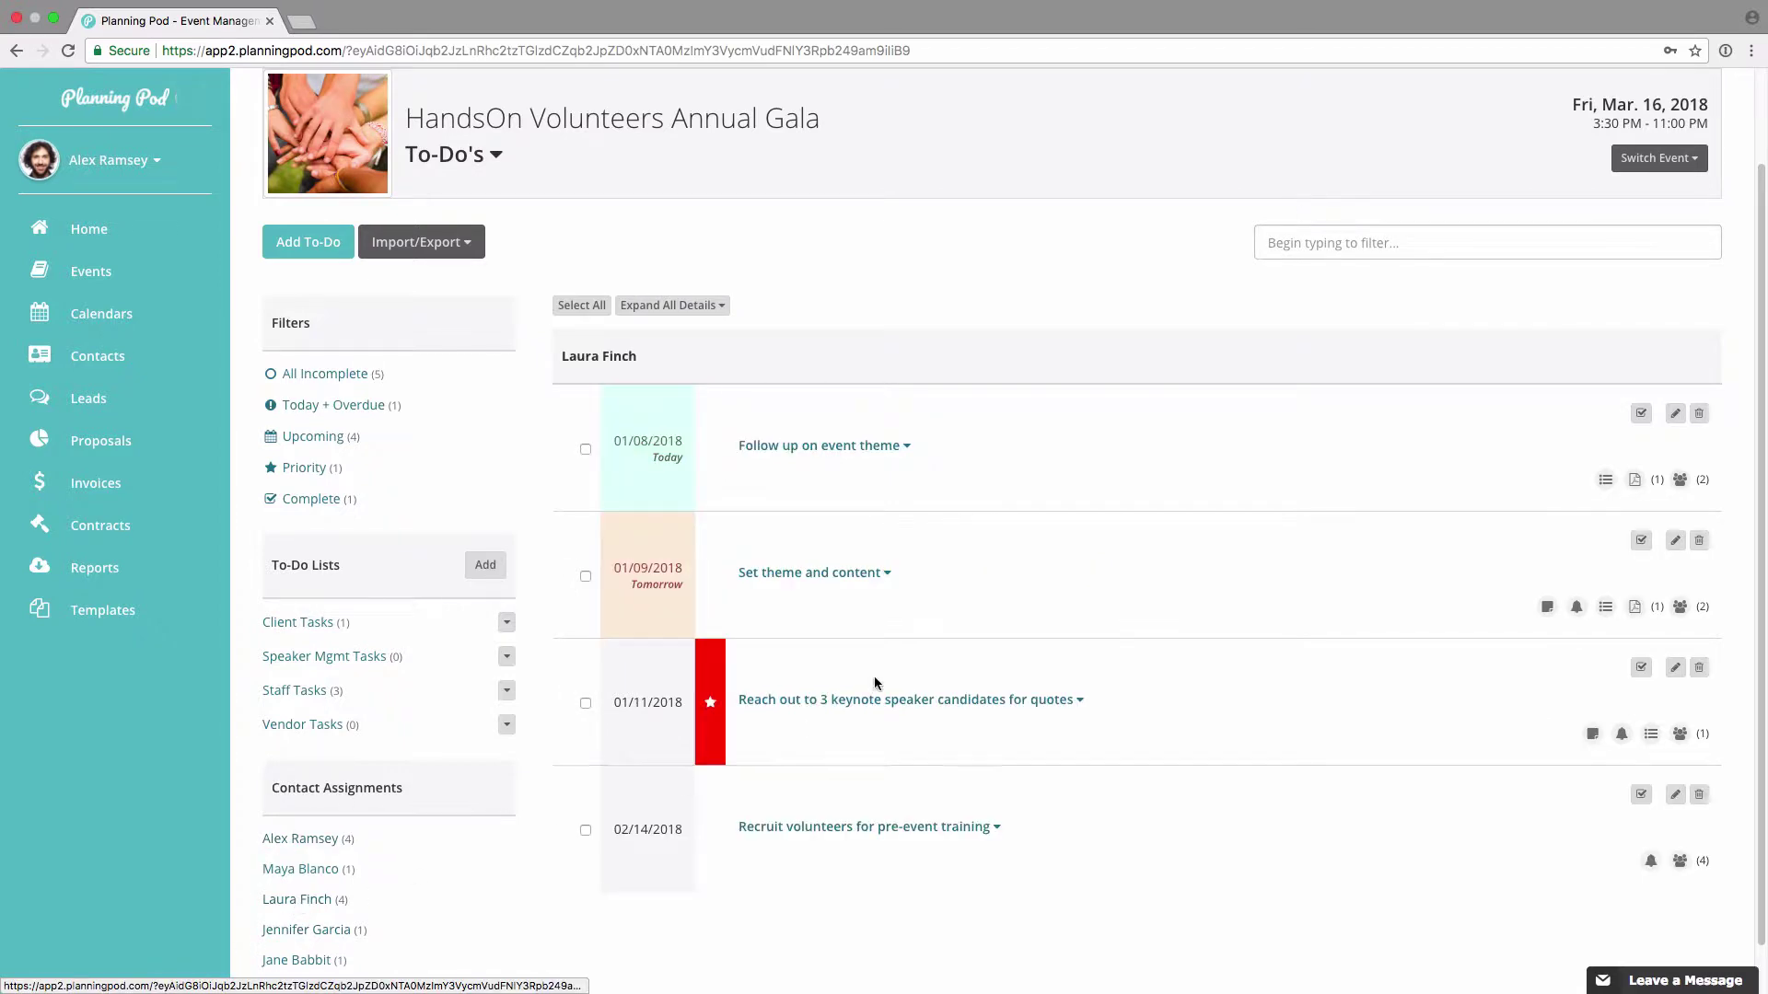
{"action": "left_click", "coordinate": [799, 573]}
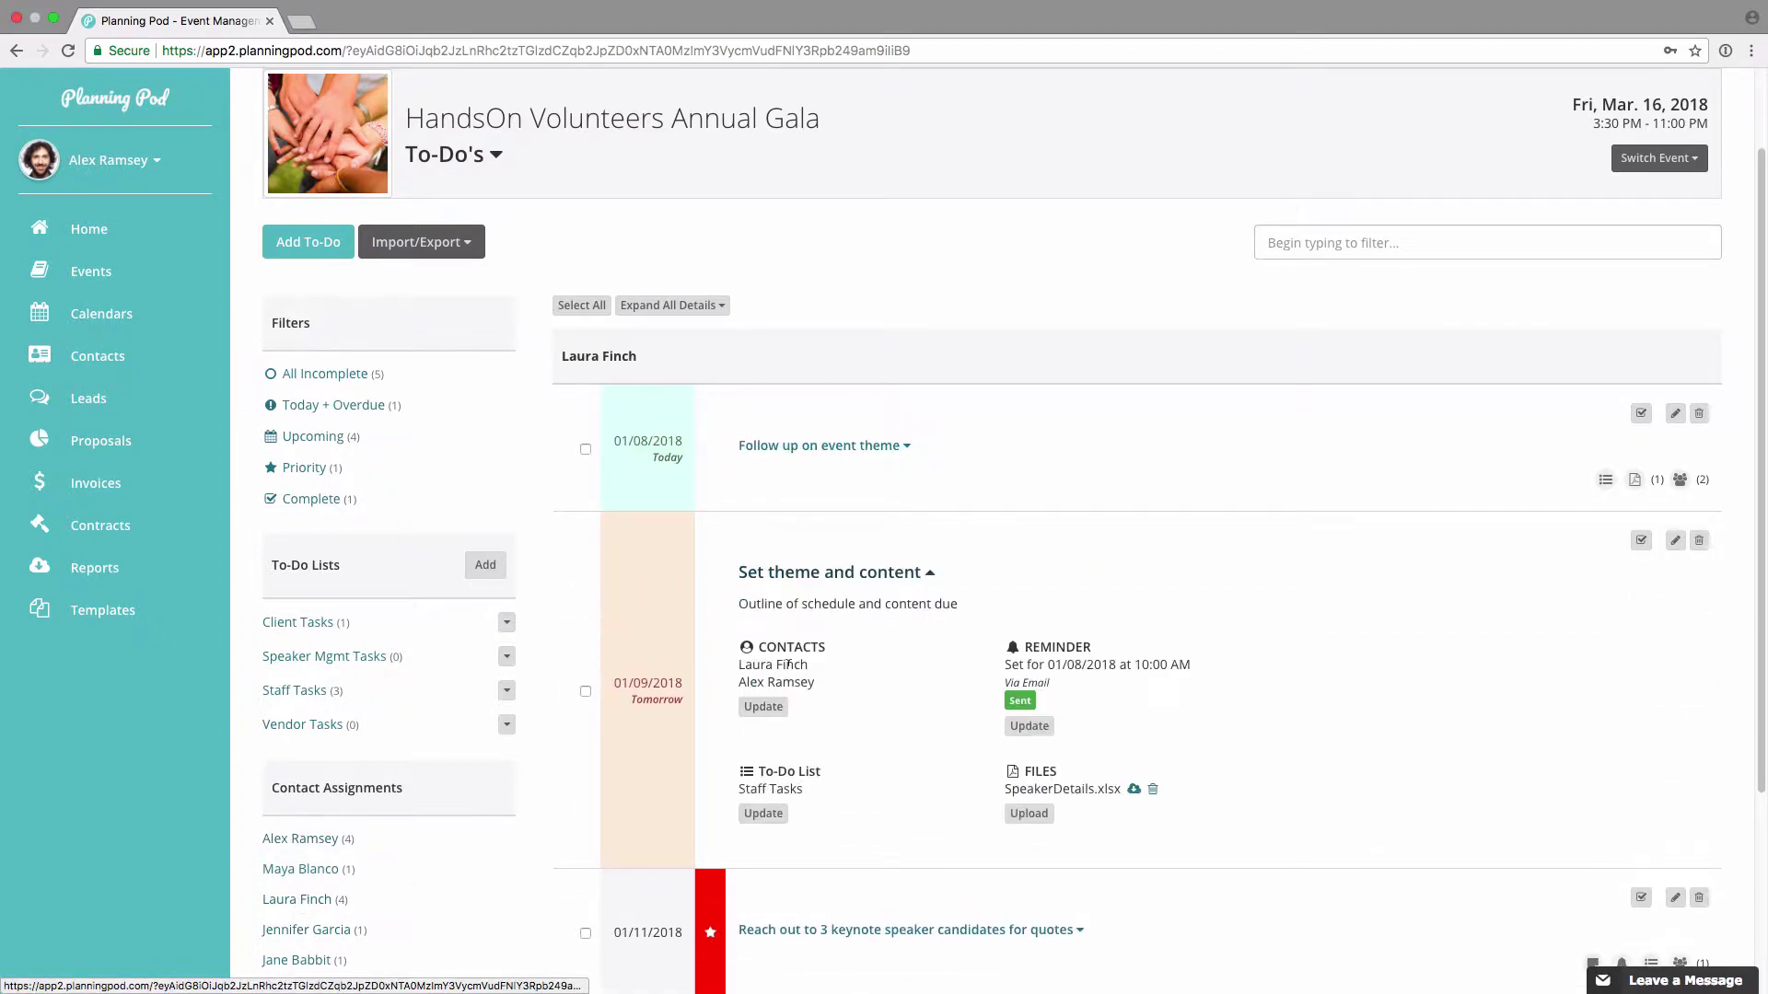
{"action": "left_click", "coordinate": [808, 567]}
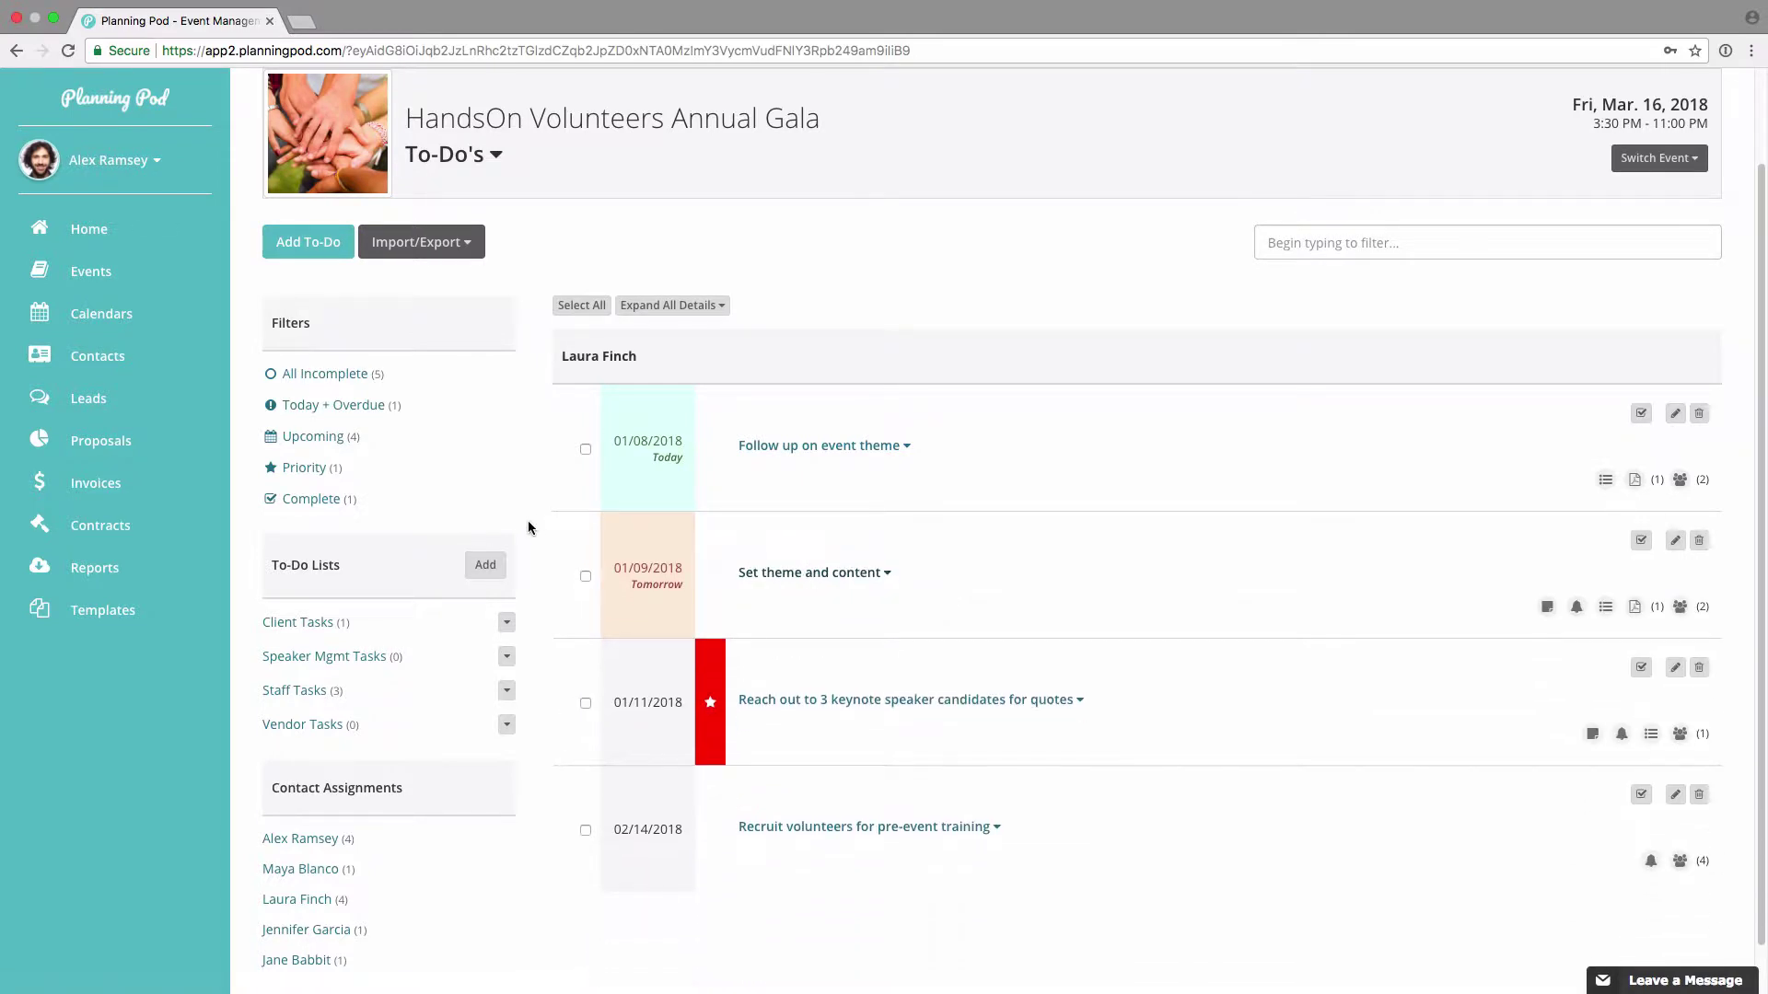
{"action": "scroll", "coordinate": [528, 525], "scroll_direction": "up", "scroll_amount": 2}
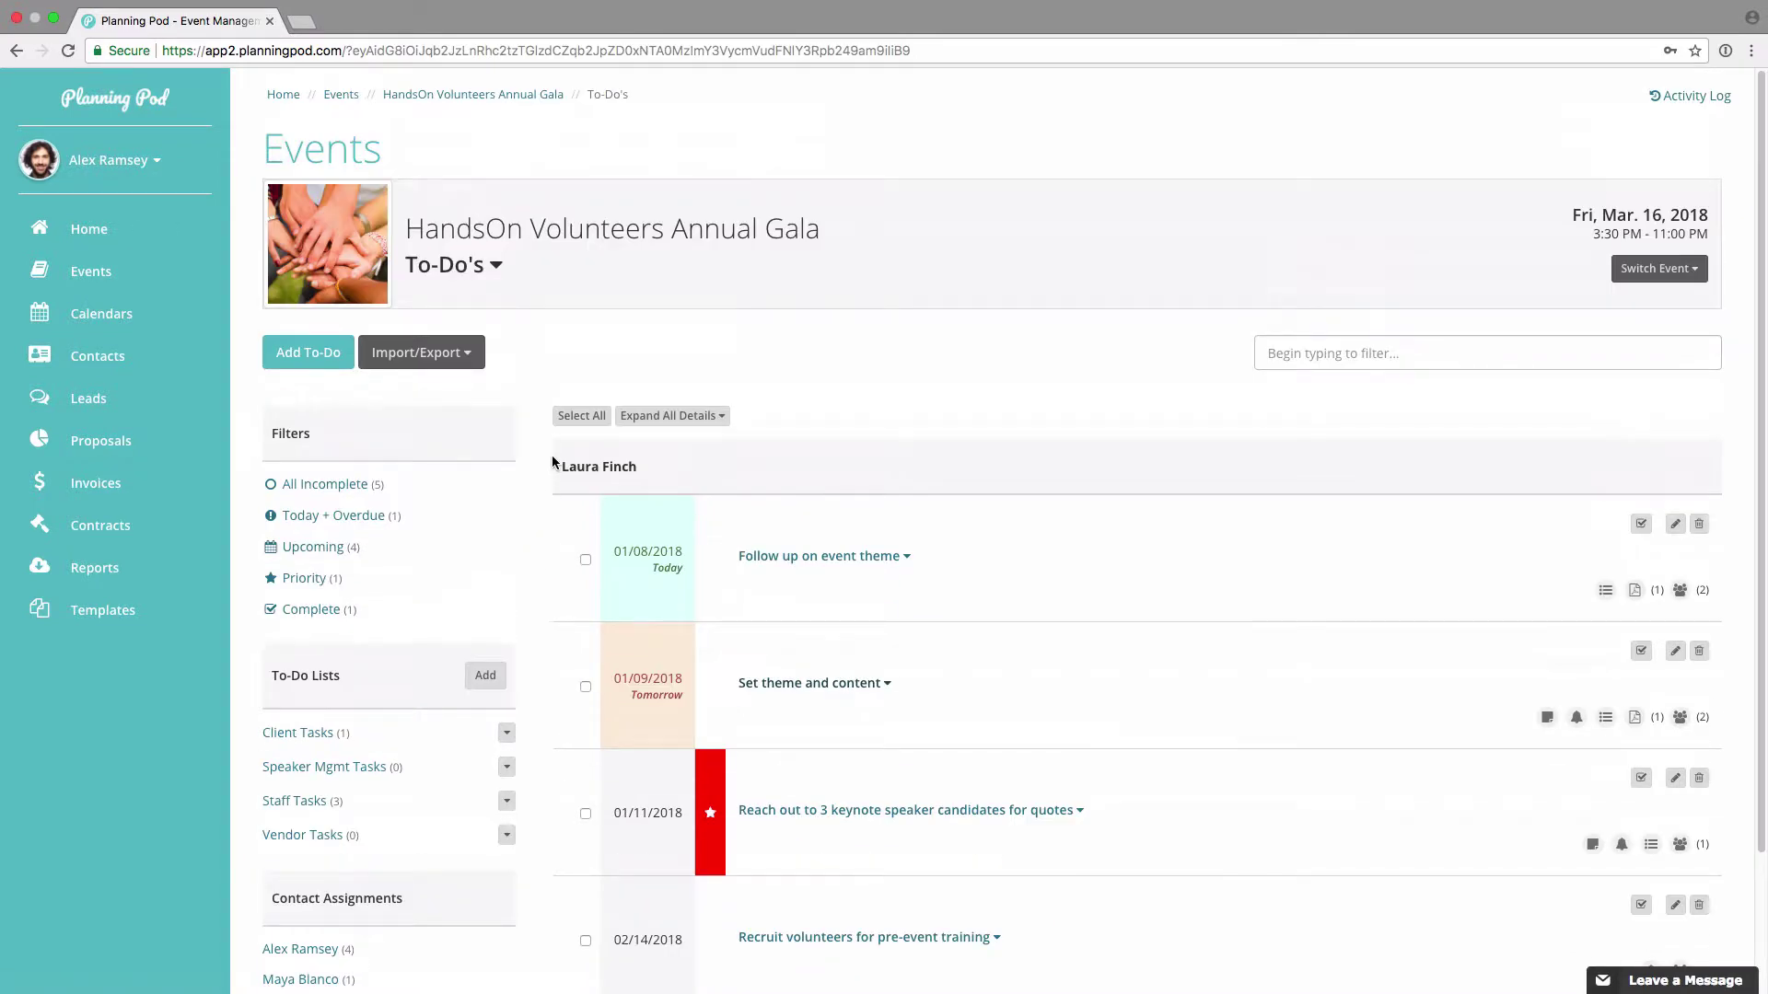
Step: Select all four to-dos and preview Shift Due Dates and Change Due Date without applying
{"action": "left_click", "coordinate": [585, 557]}
{"action": "left_click", "coordinate": [586, 688]}
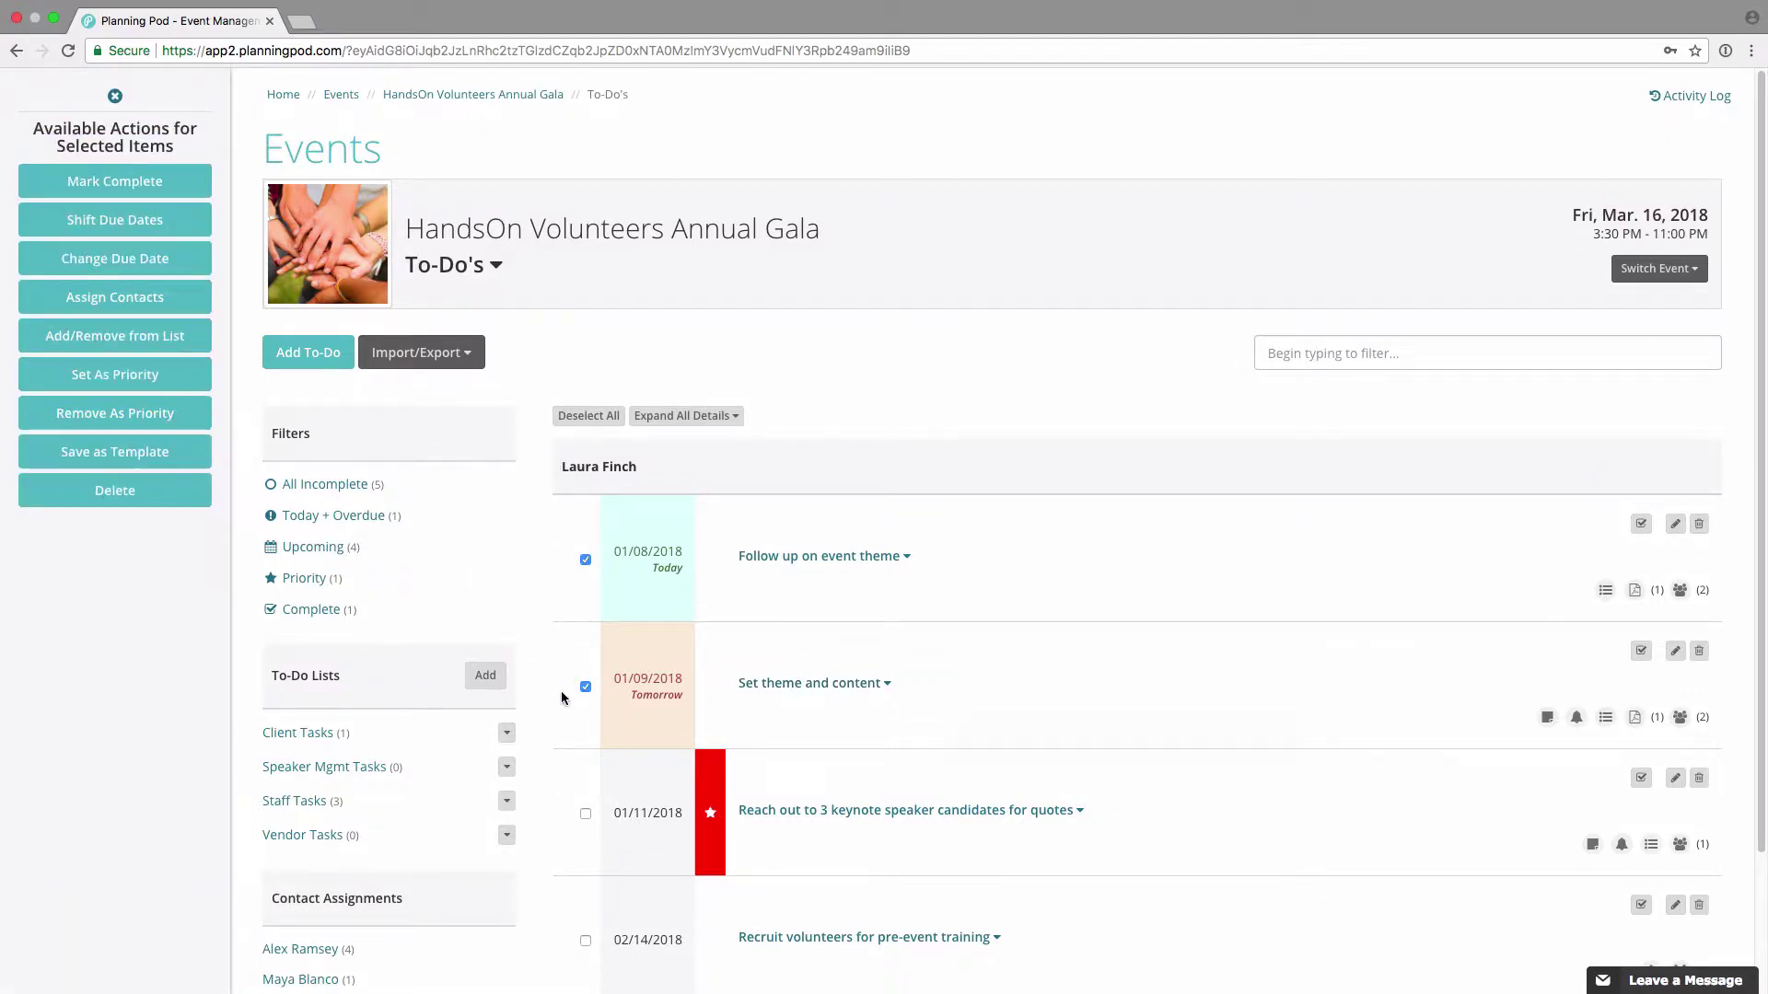
{"action": "left_click", "coordinate": [590, 418]}
{"action": "left_click", "coordinate": [589, 419]}
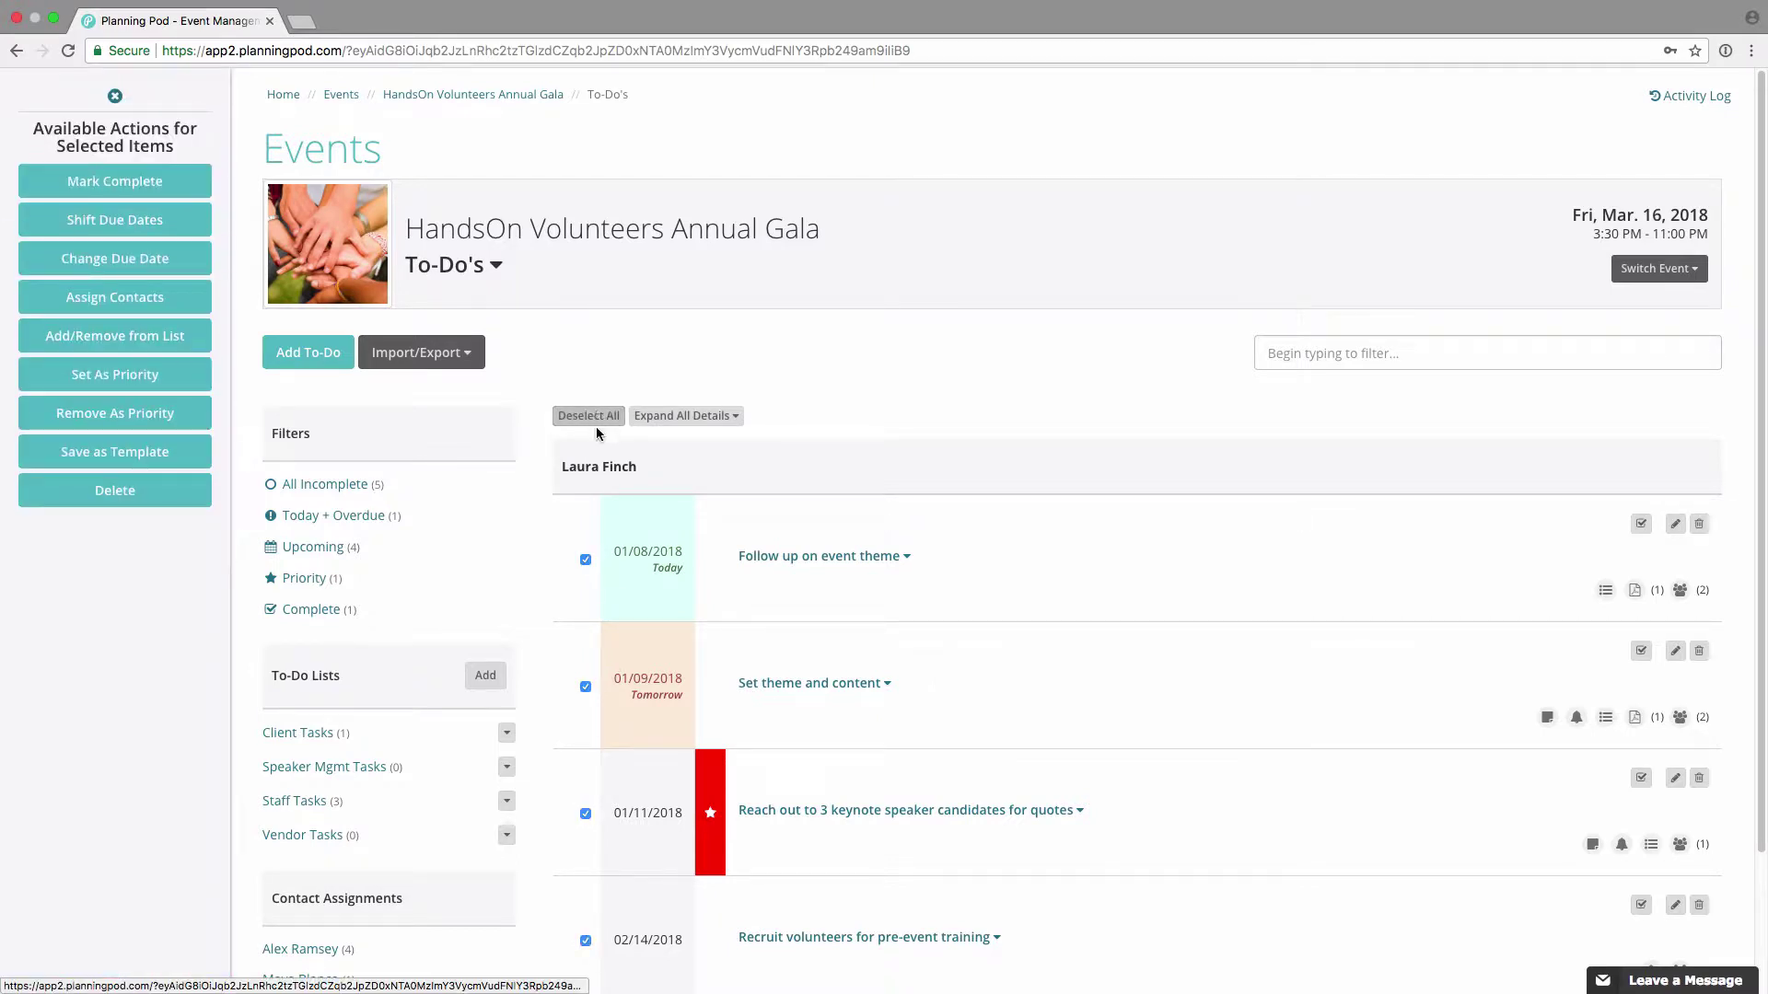
{"action": "left_click", "coordinate": [138, 220]}
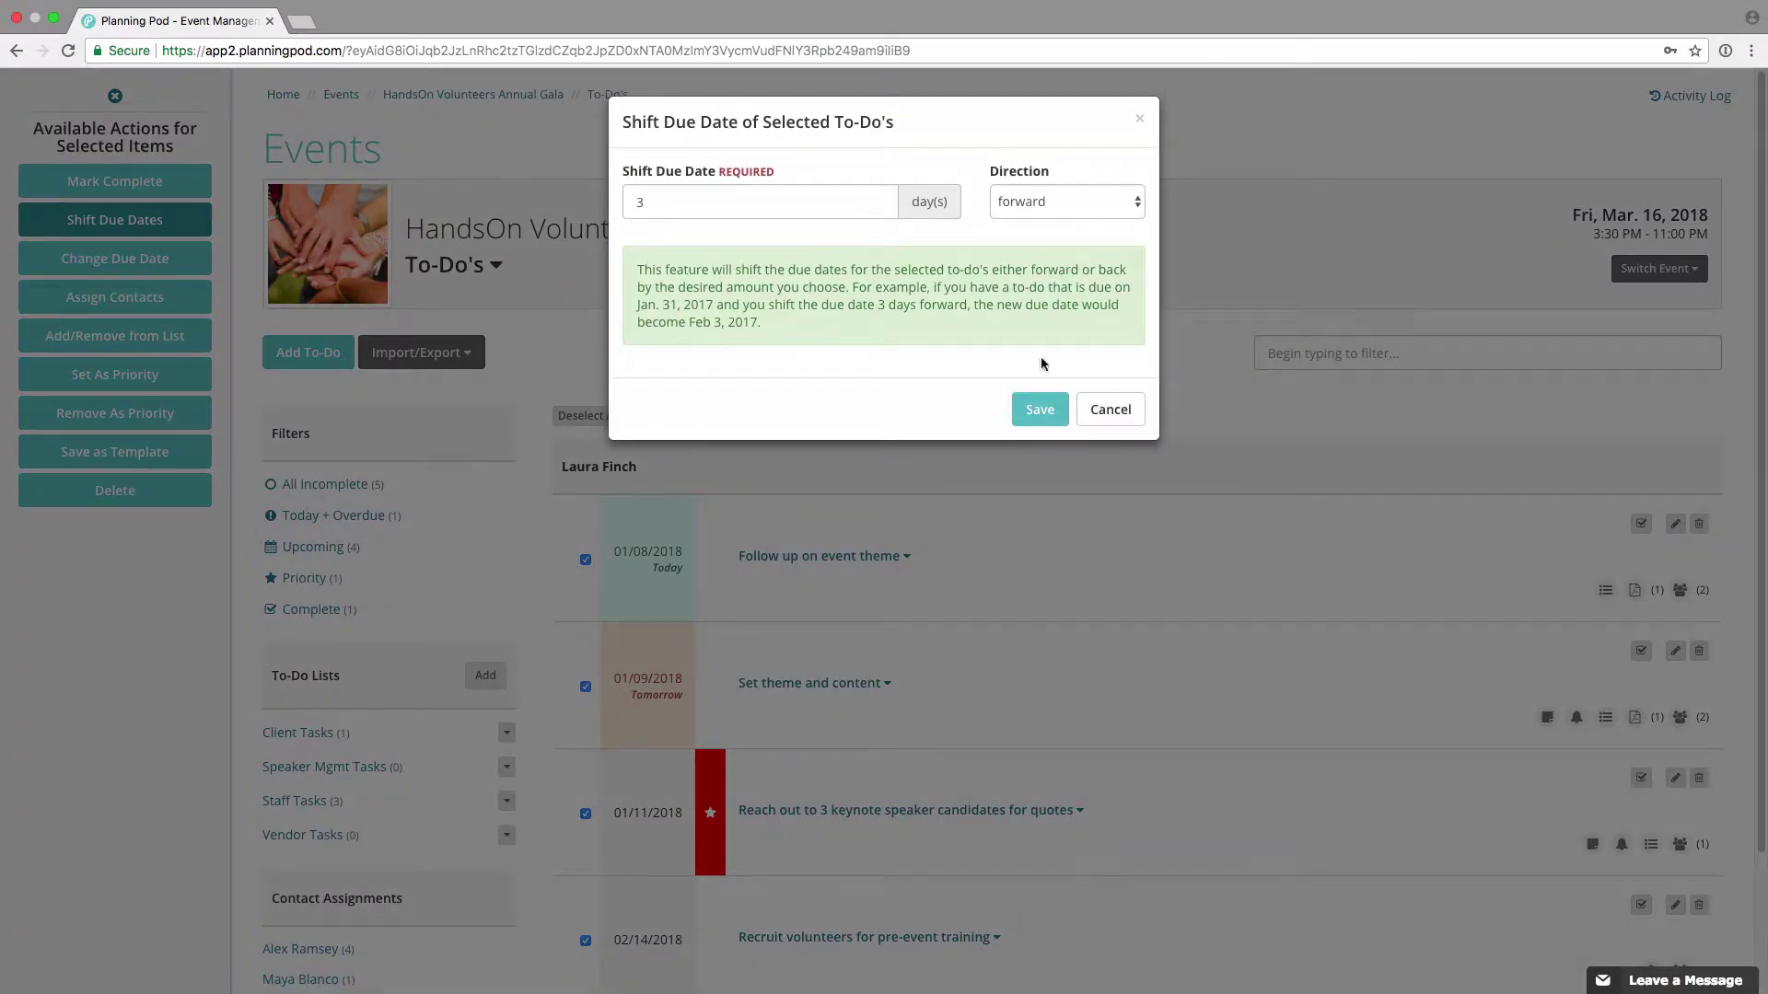
{"action": "left_click", "coordinate": [1110, 409]}
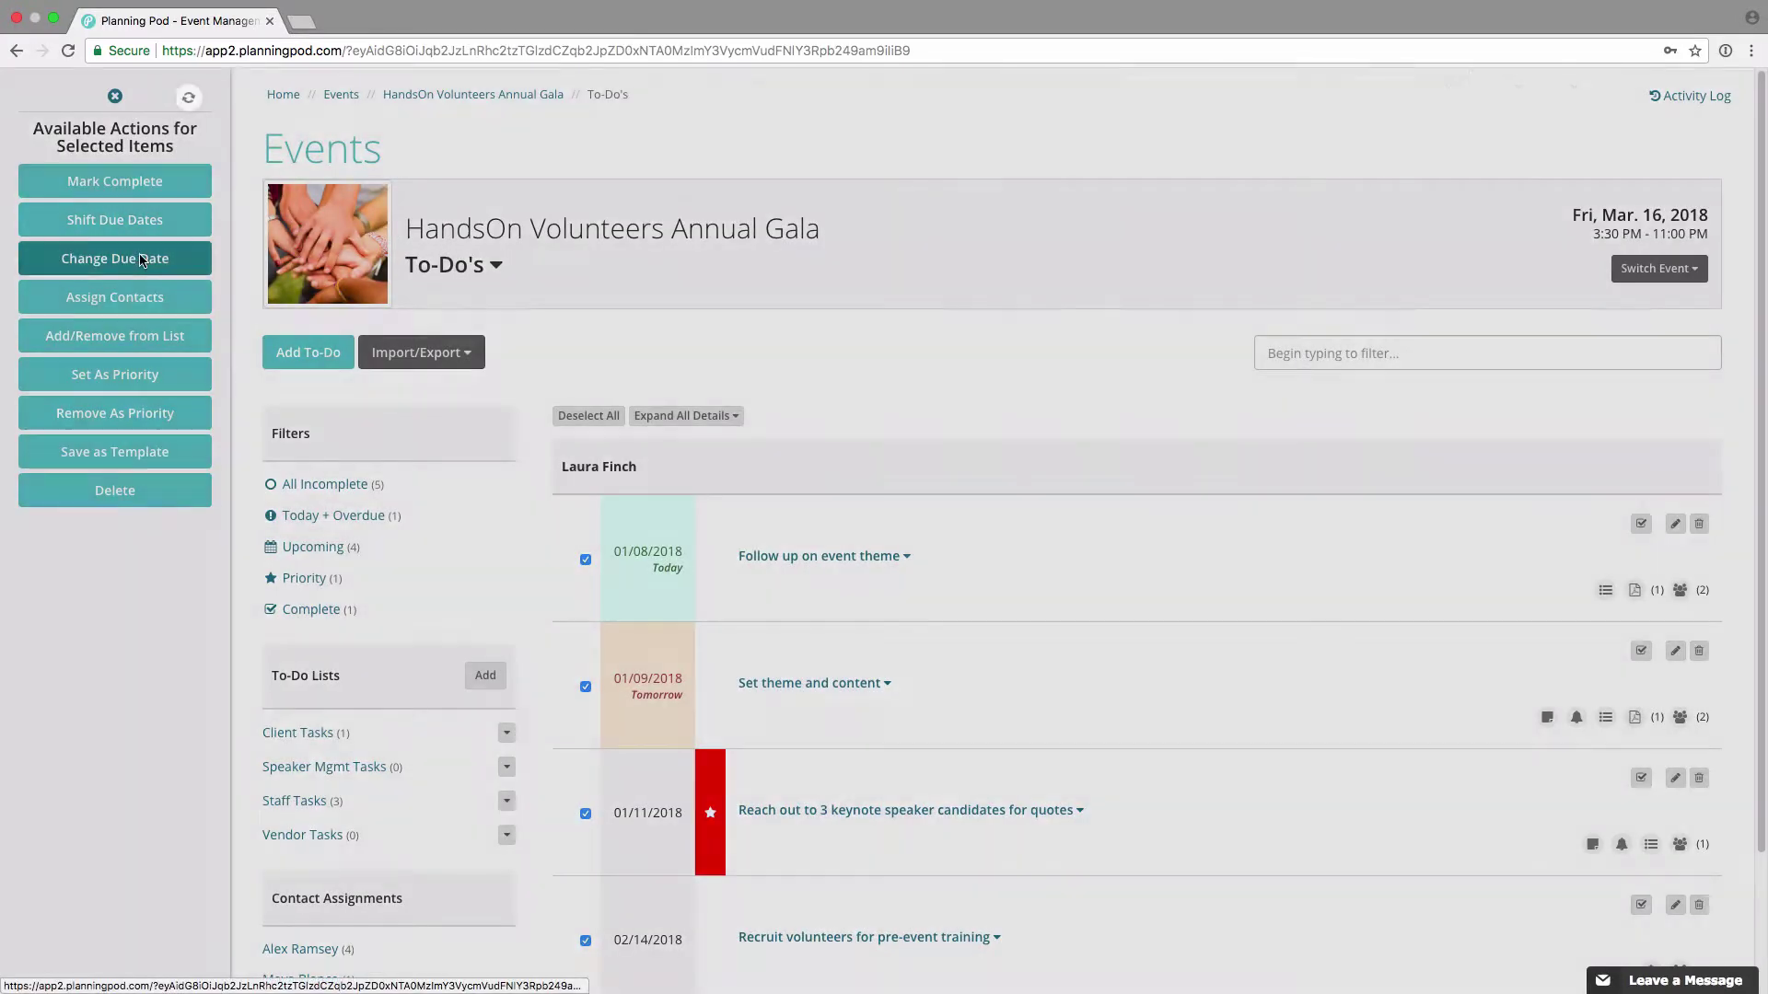
{"action": "left_click", "coordinate": [142, 259]}
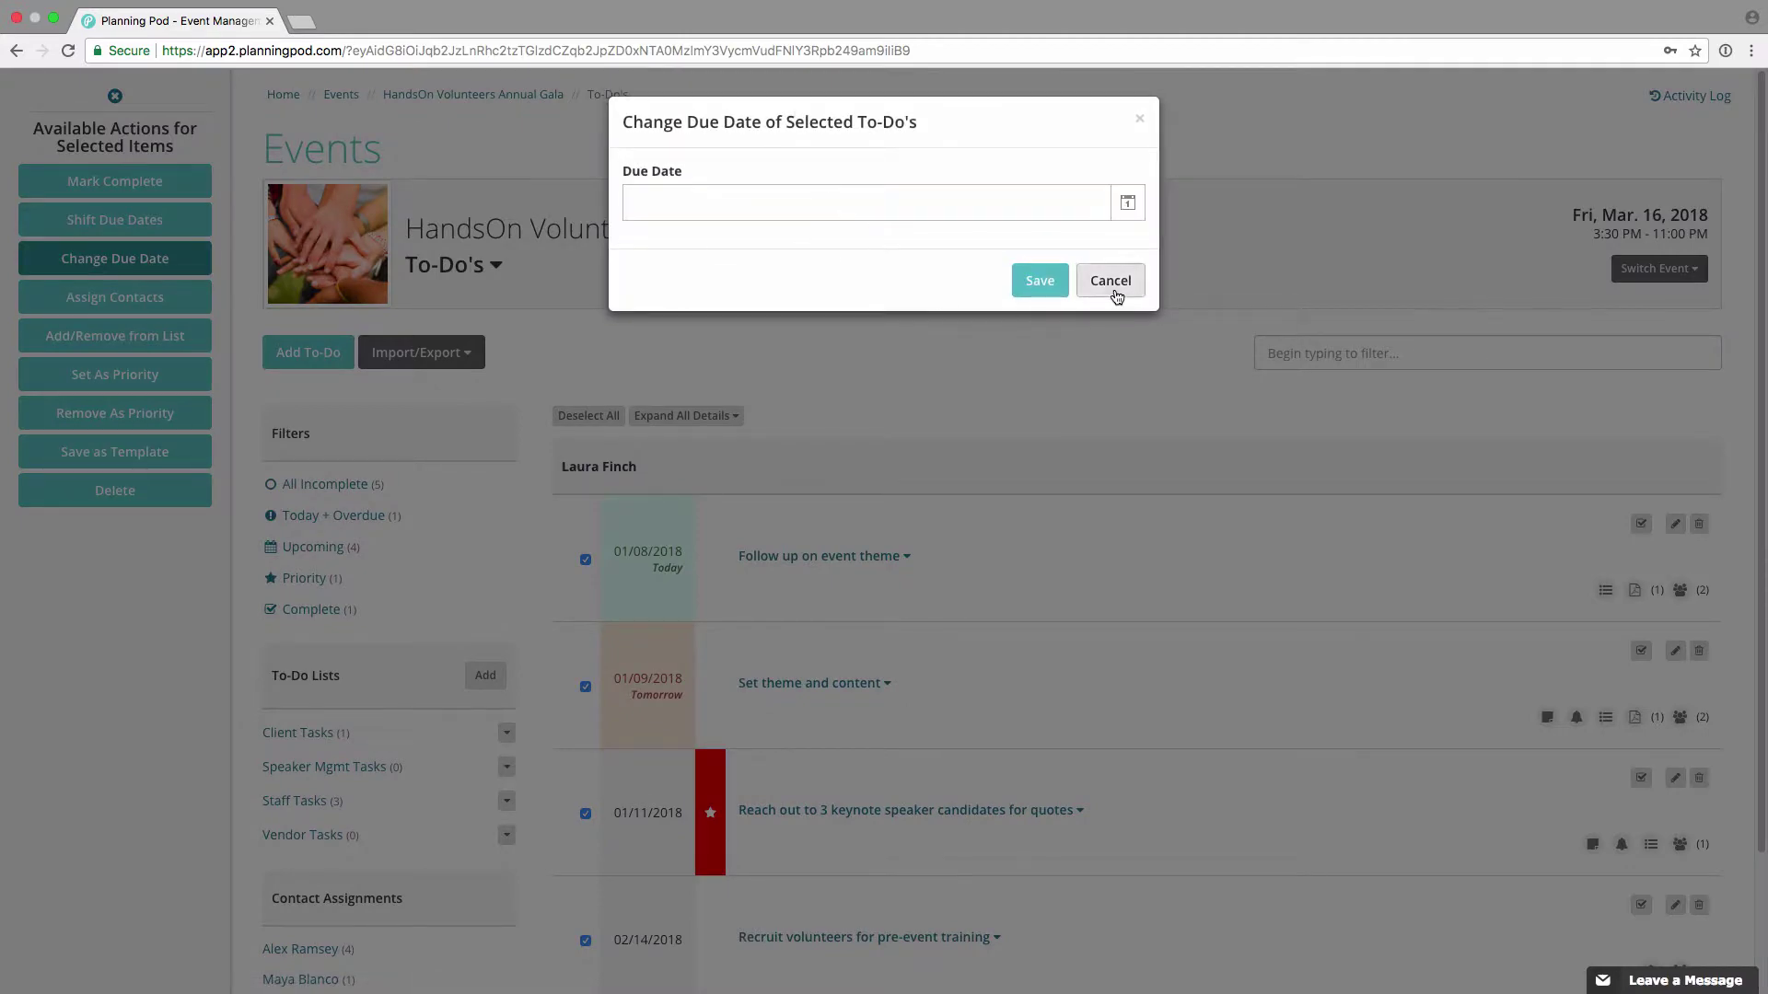
{"action": "left_click", "coordinate": [1116, 295]}
Step: Preview and cancel Assign Contacts and Add/Remove from List, deselect all, and show Import/Export options
{"action": "left_click", "coordinate": [64, 304]}
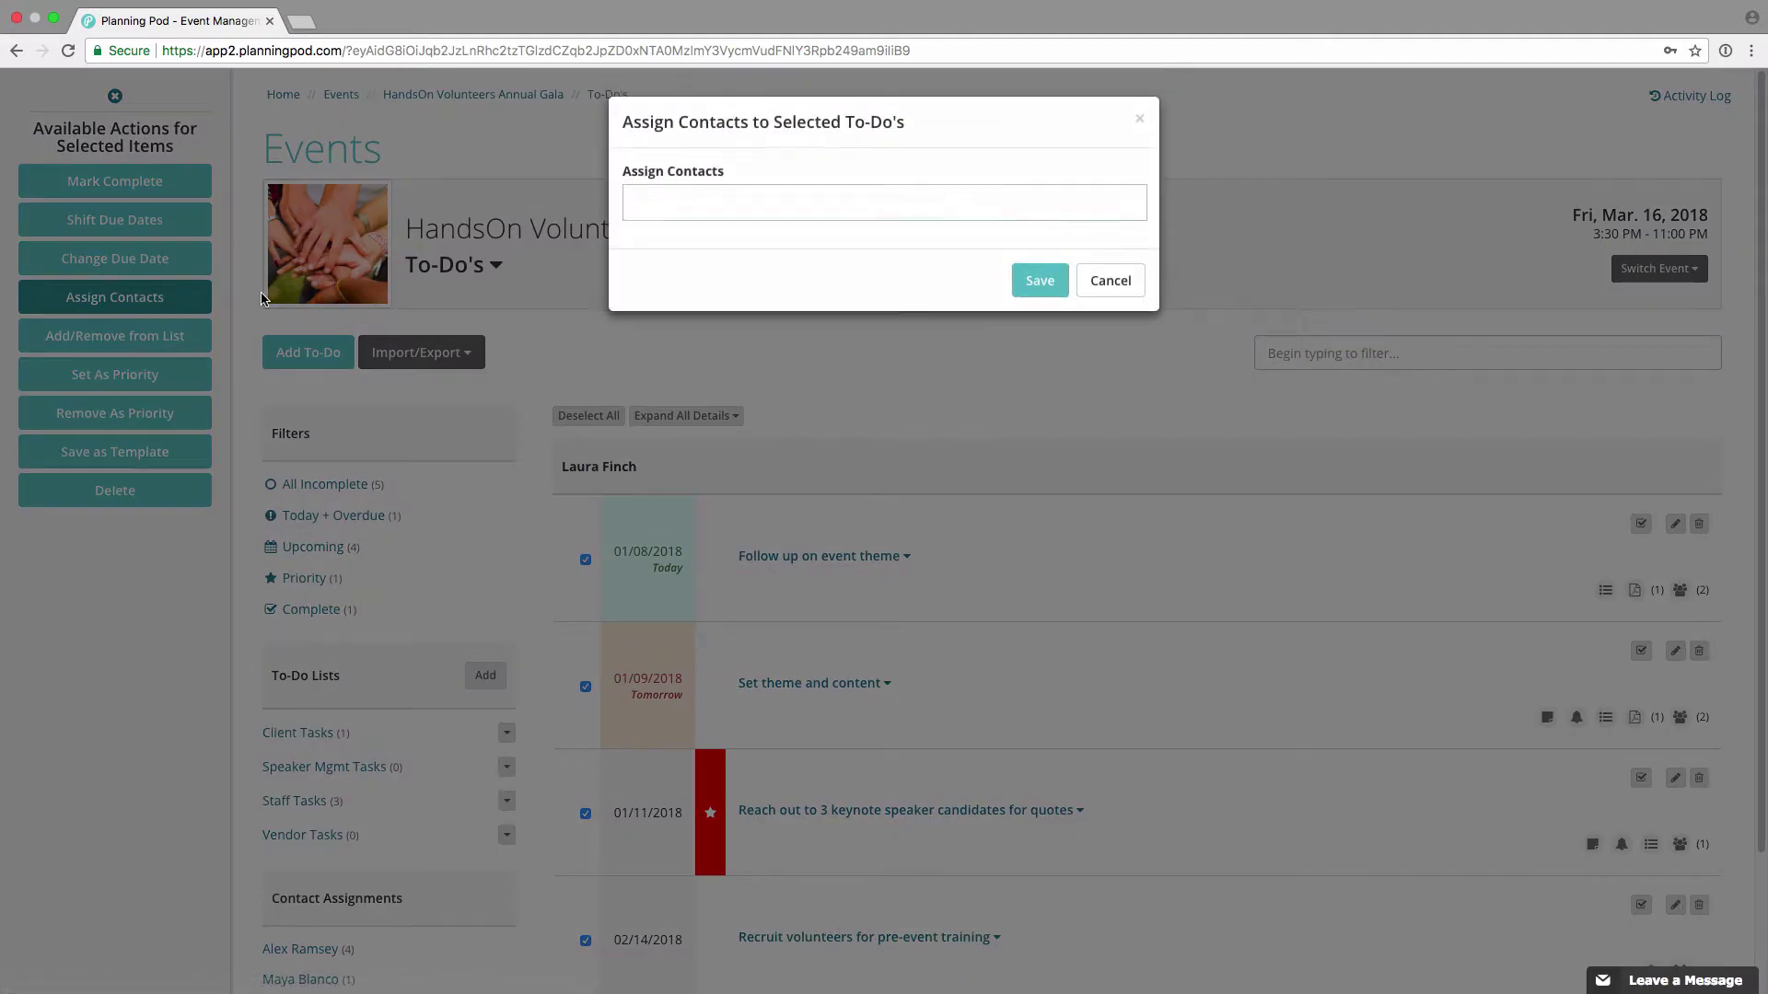
{"action": "left_click", "coordinate": [778, 210]}
{"action": "left_click", "coordinate": [799, 161]}
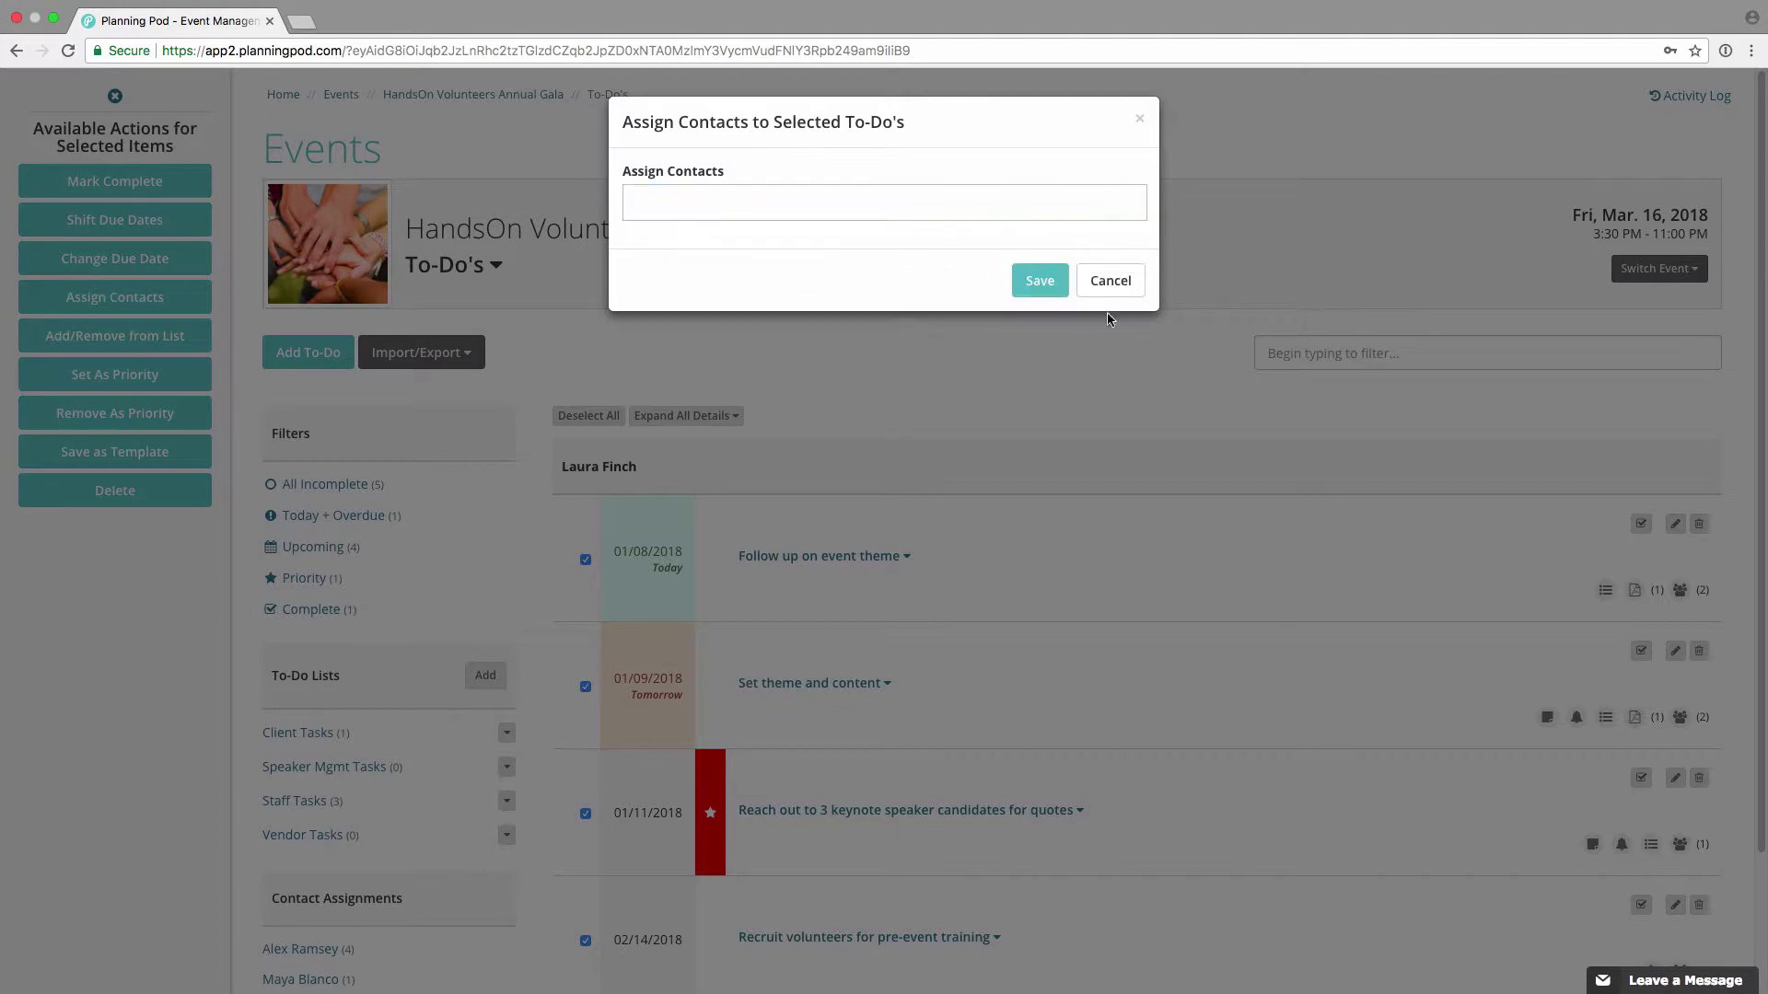
{"action": "left_click", "coordinate": [1116, 280]}
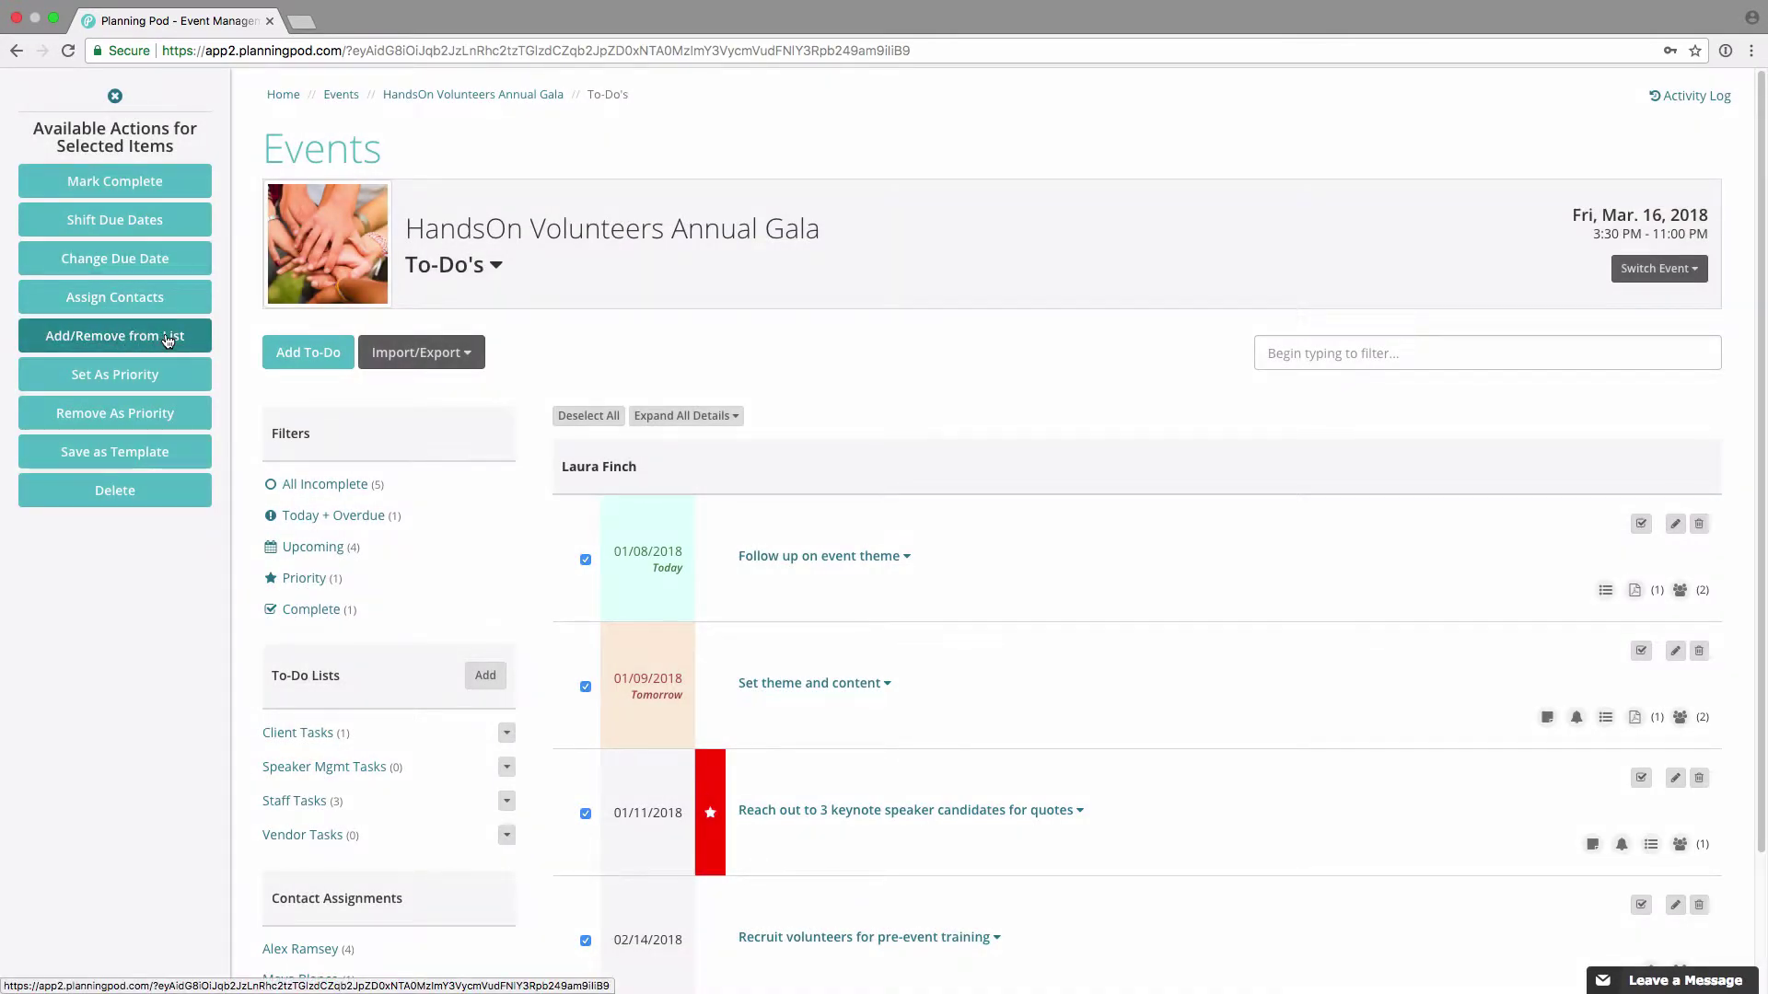
{"action": "left_click", "coordinate": [168, 341]}
{"action": "left_click", "coordinate": [730, 203]}
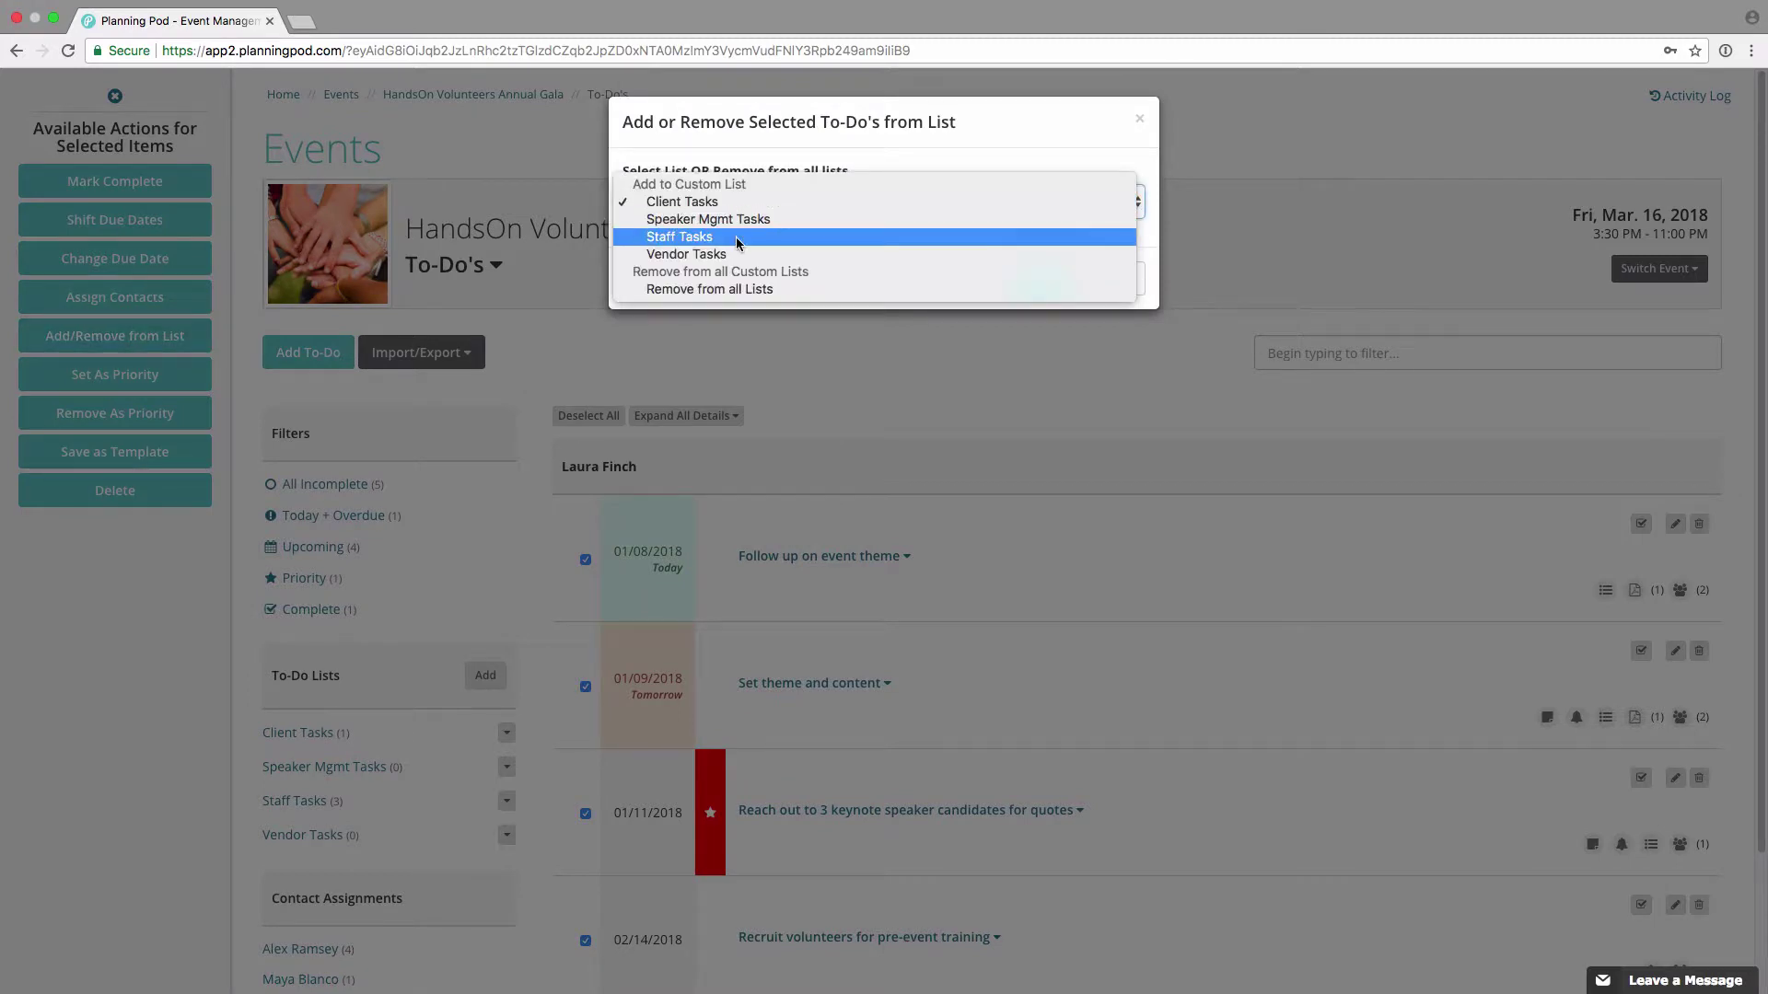
{"action": "left_click", "coordinate": [824, 166]}
{"action": "left_click", "coordinate": [1114, 279]}
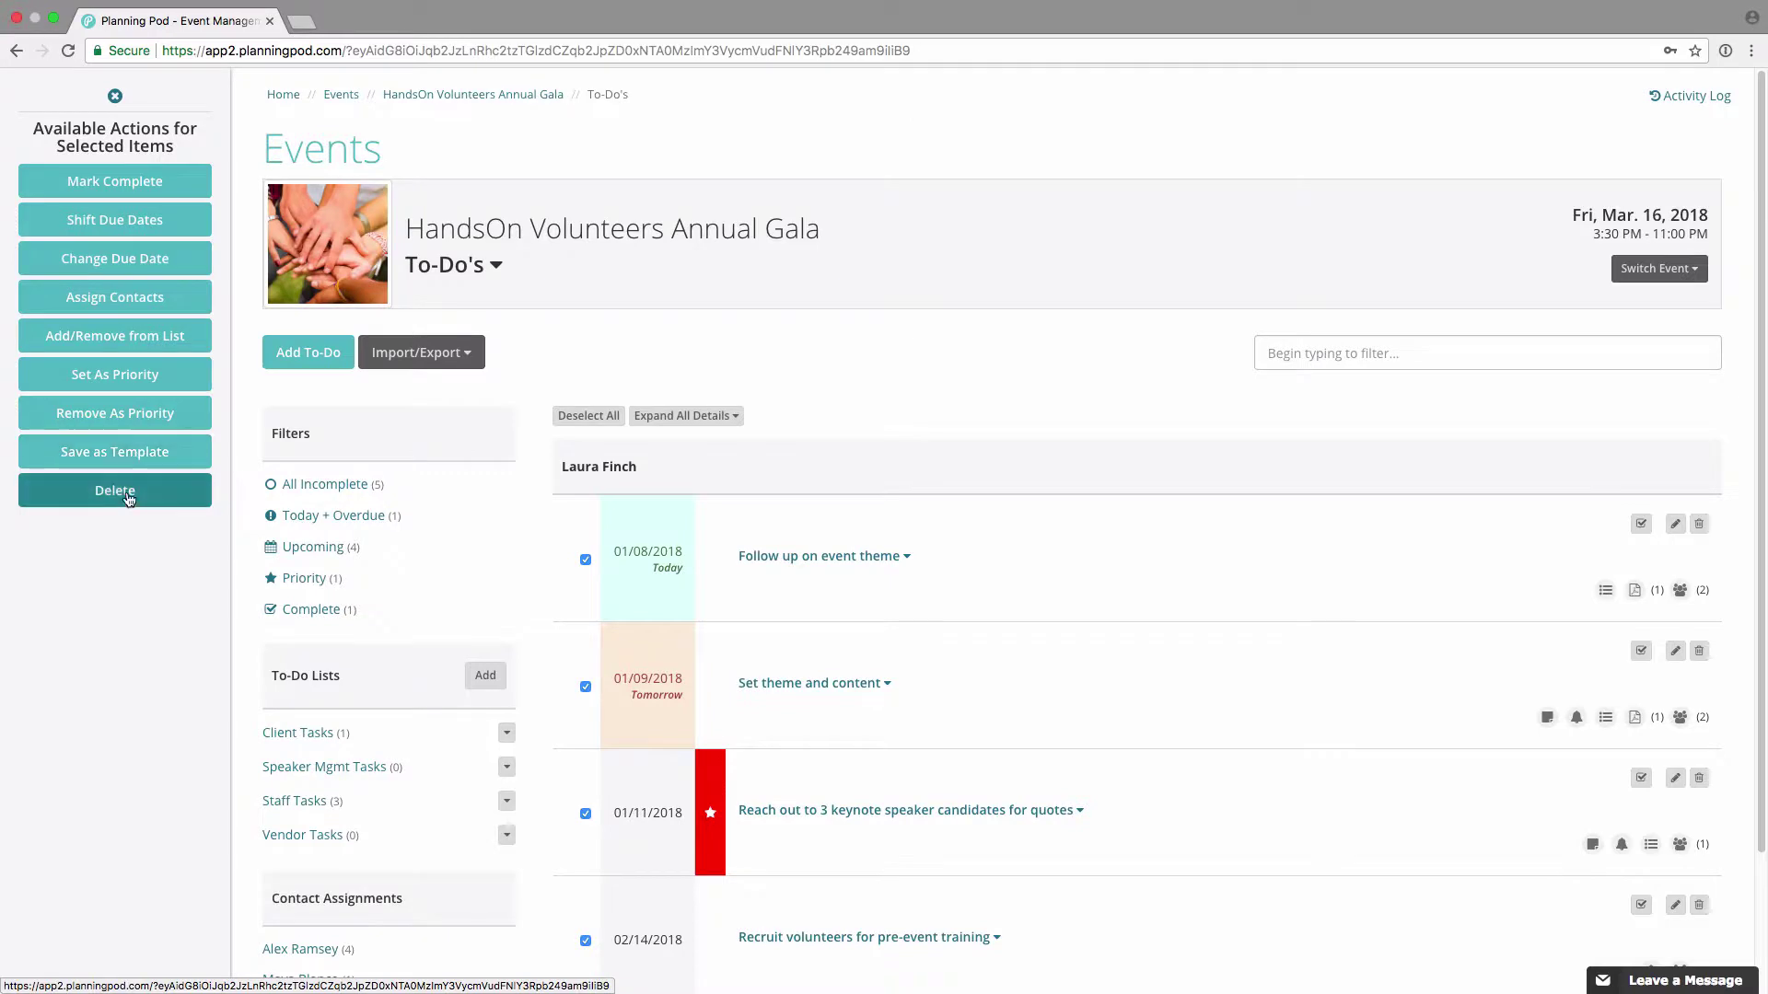
{"action": "left_click", "coordinate": [607, 419]}
{"action": "left_click", "coordinate": [457, 356]}
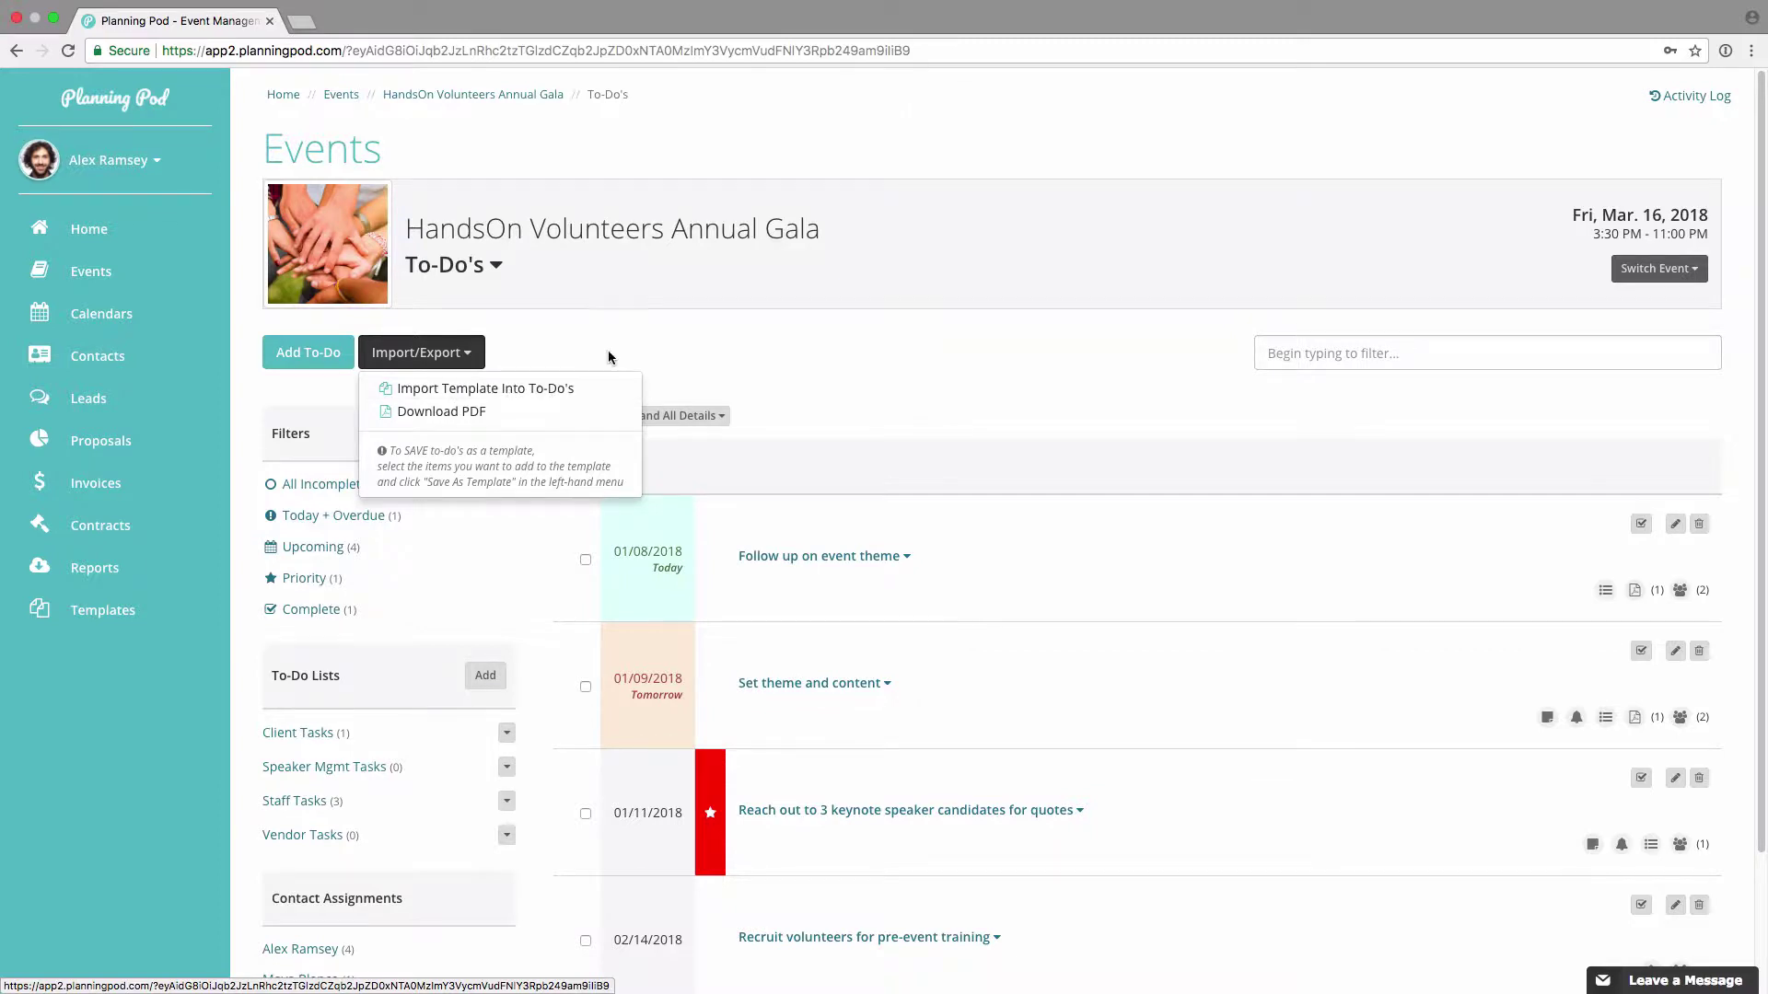
{"action": "left_click", "coordinate": [118, 615]}
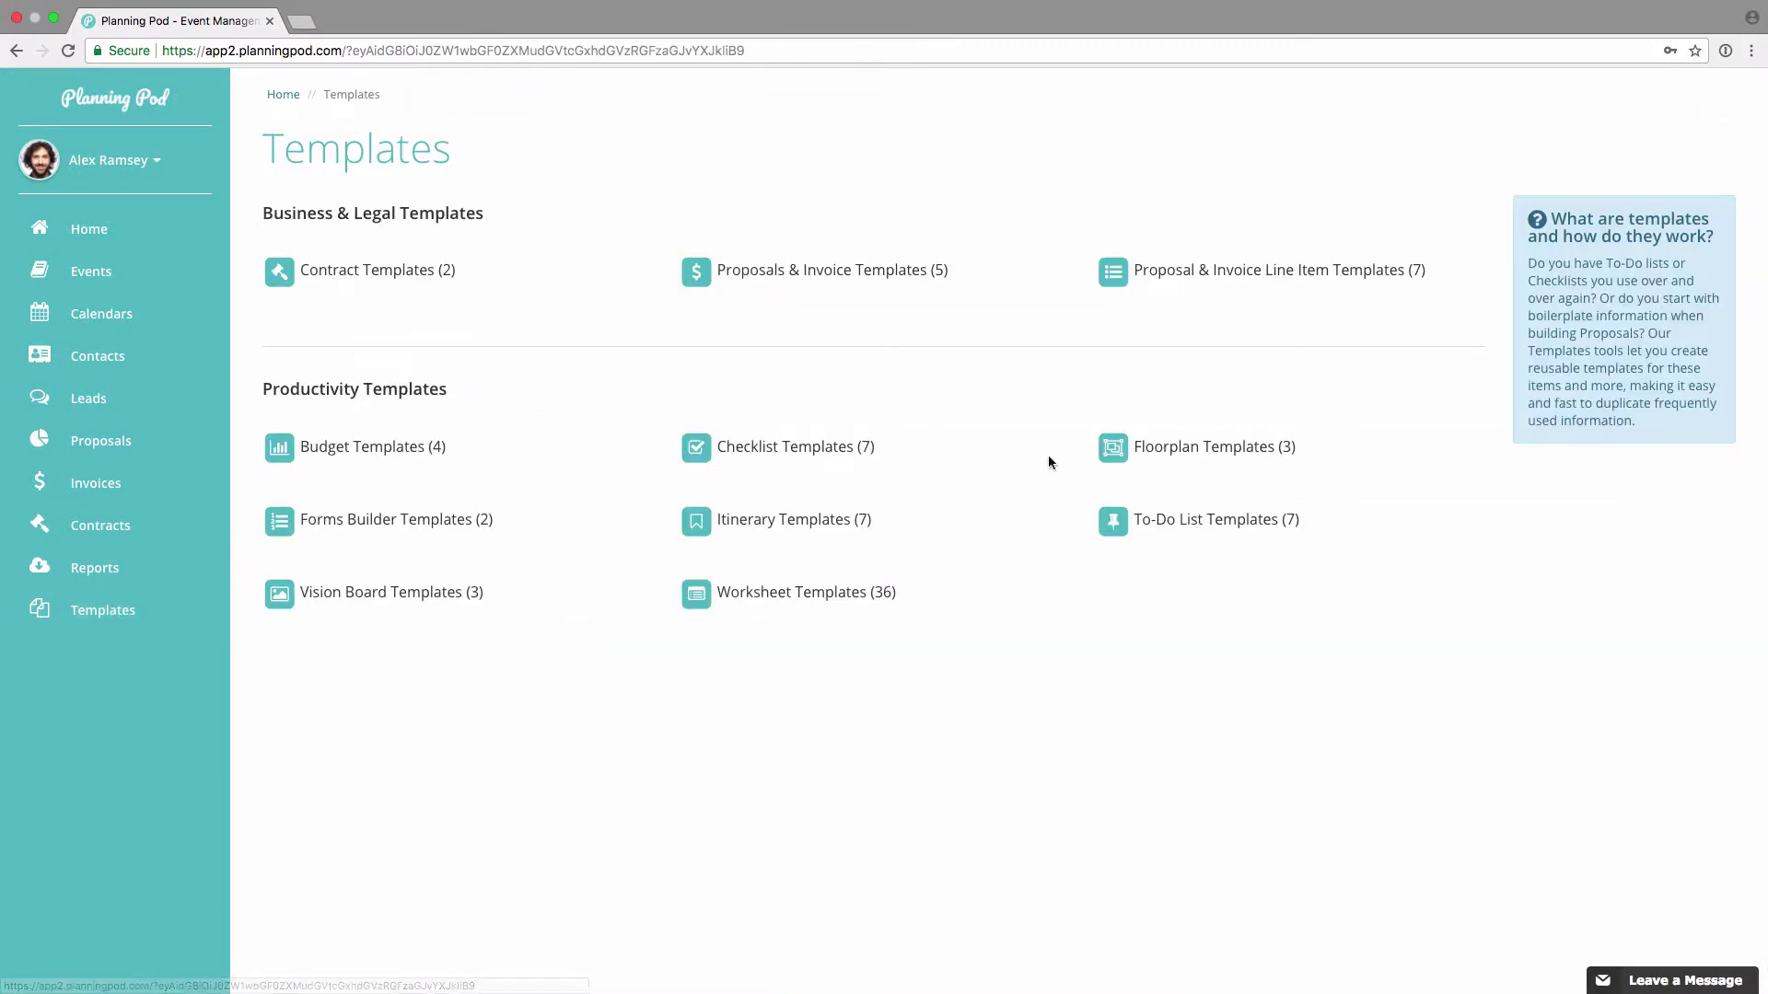
{"action": "left_click", "coordinate": [1212, 522]}
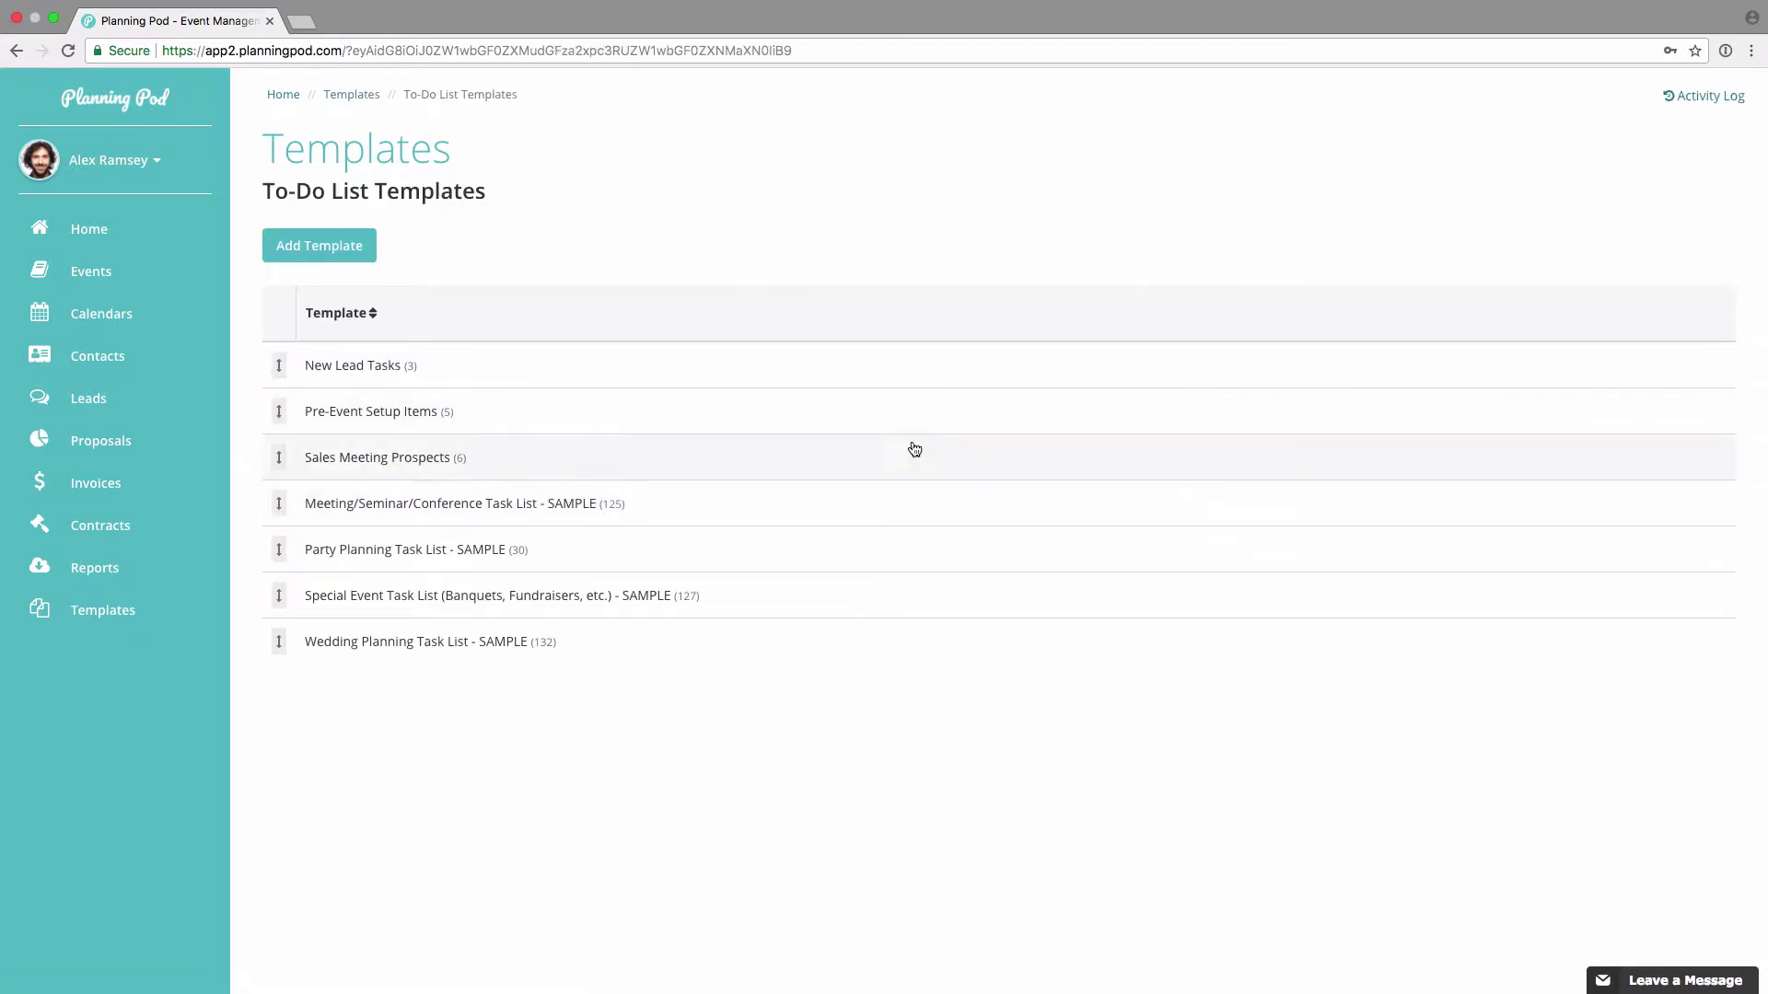
{"action": "left_click", "coordinate": [338, 247]}
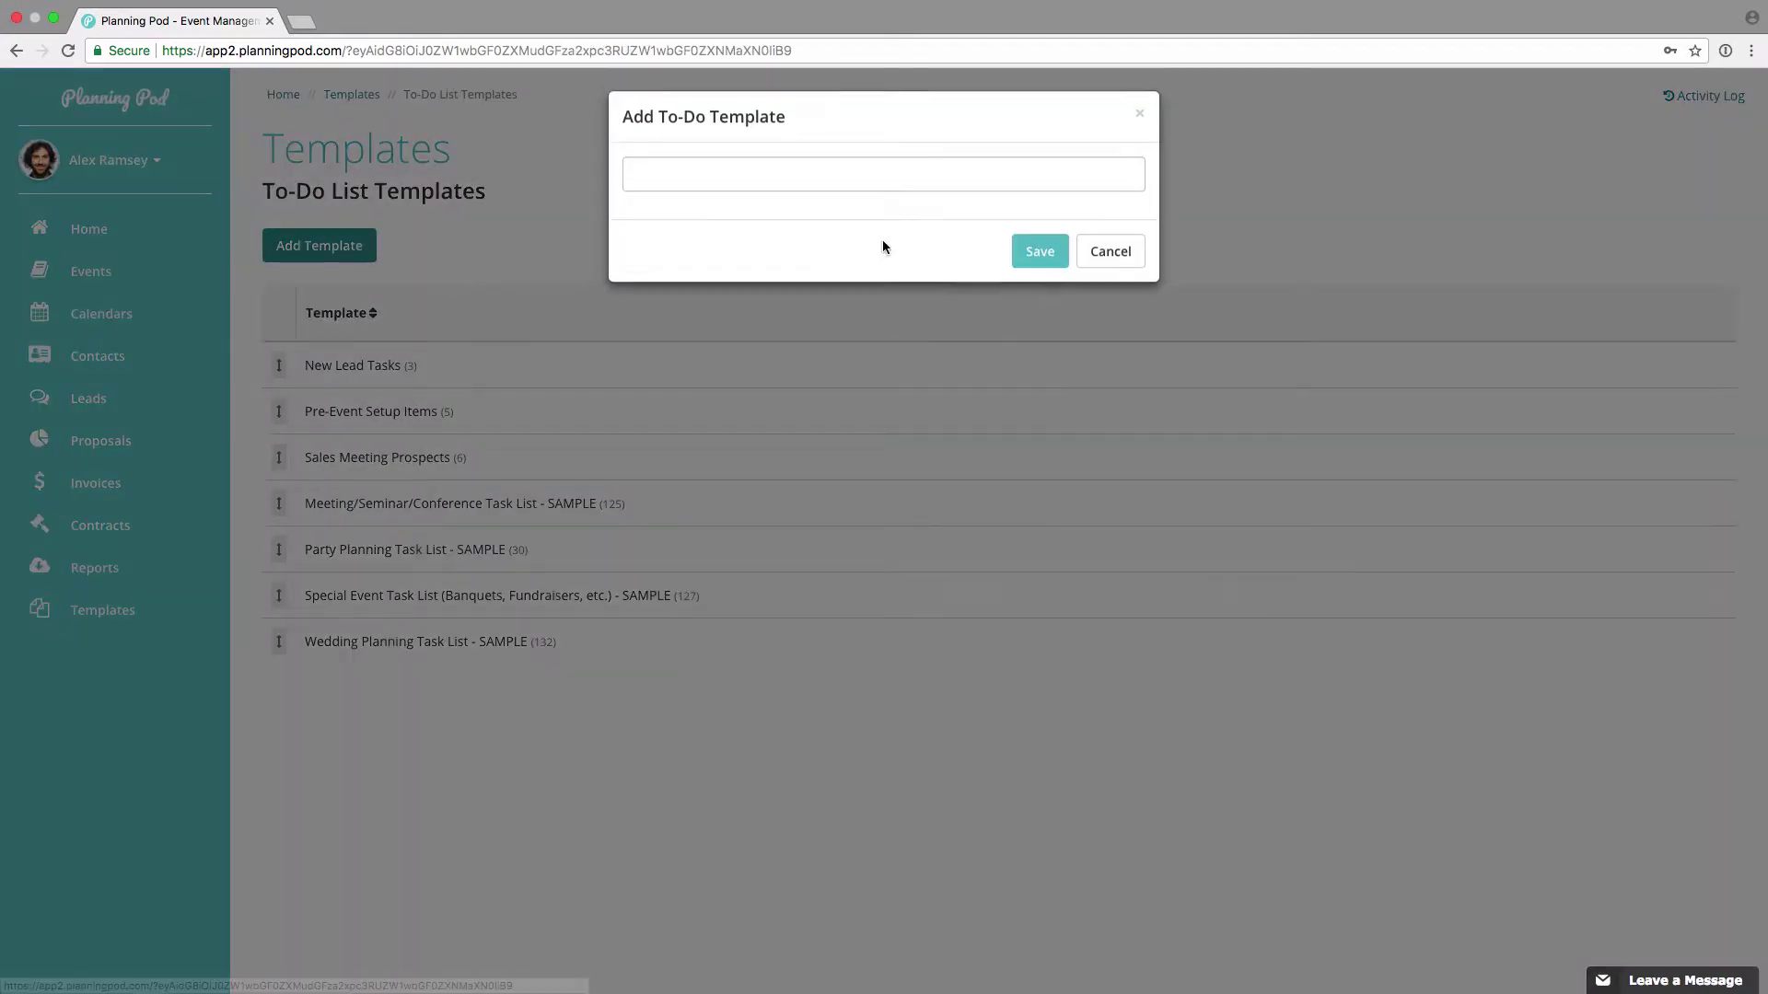
{"action": "left_click", "coordinate": [1113, 253]}
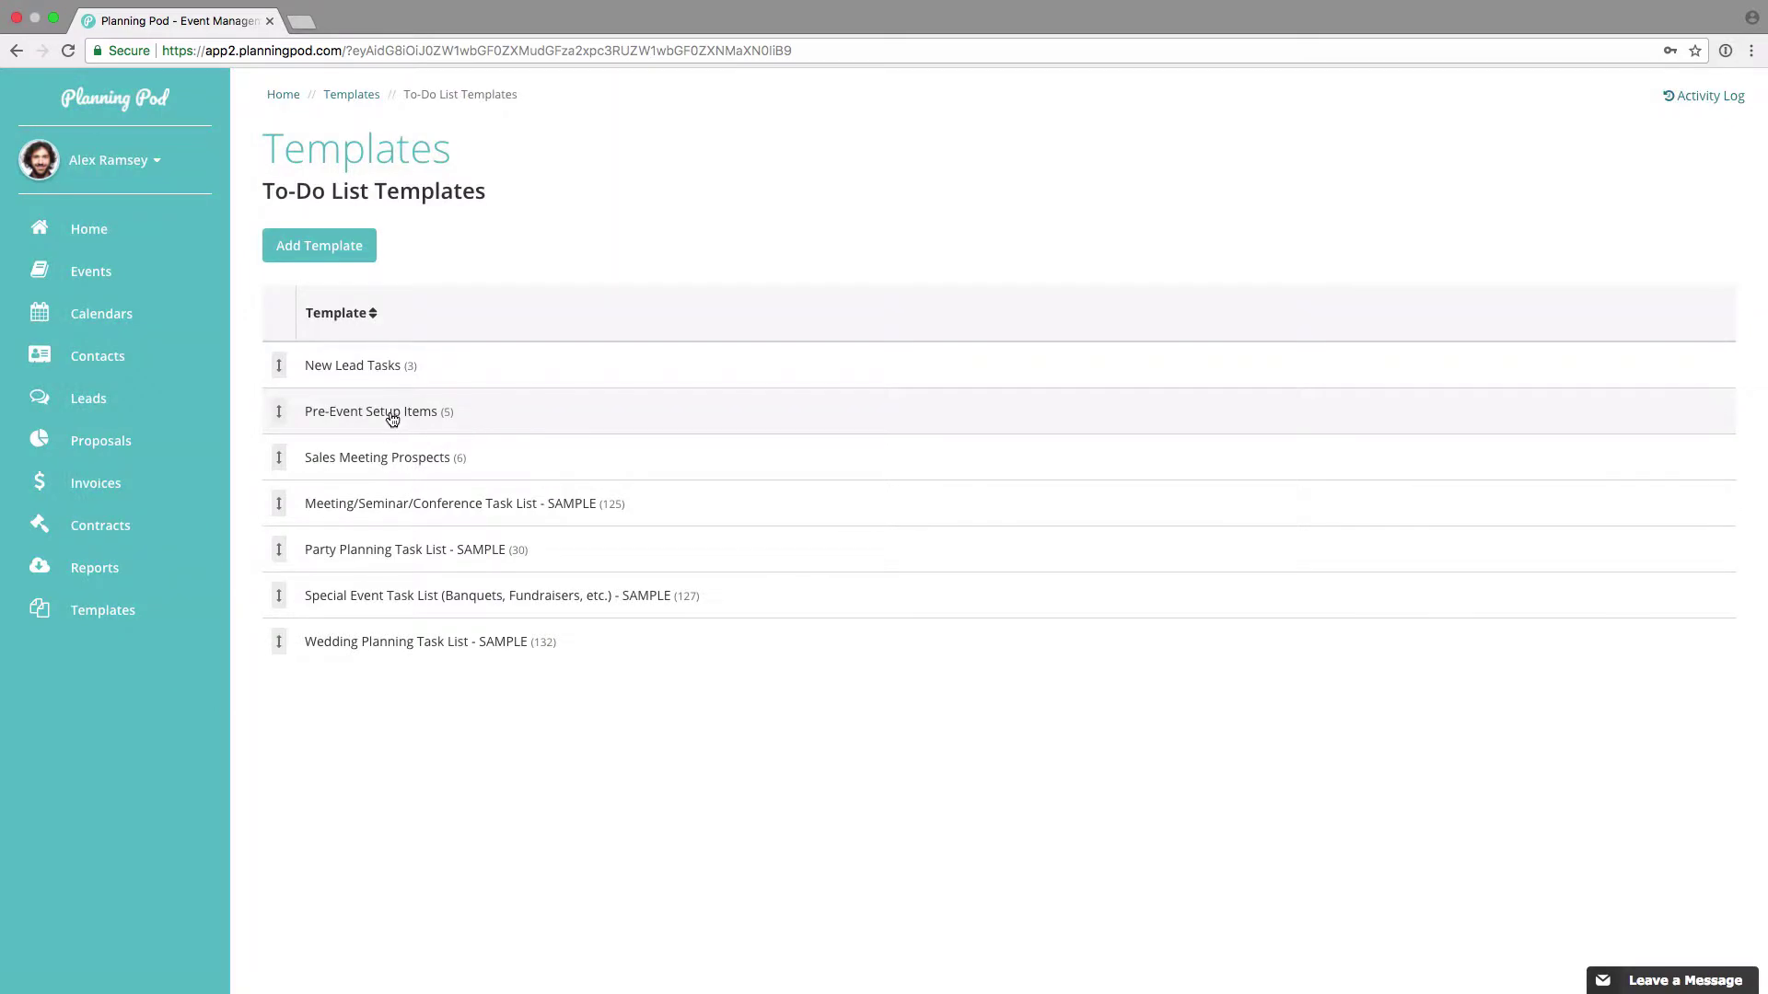
{"action": "left_click", "coordinate": [371, 412]}
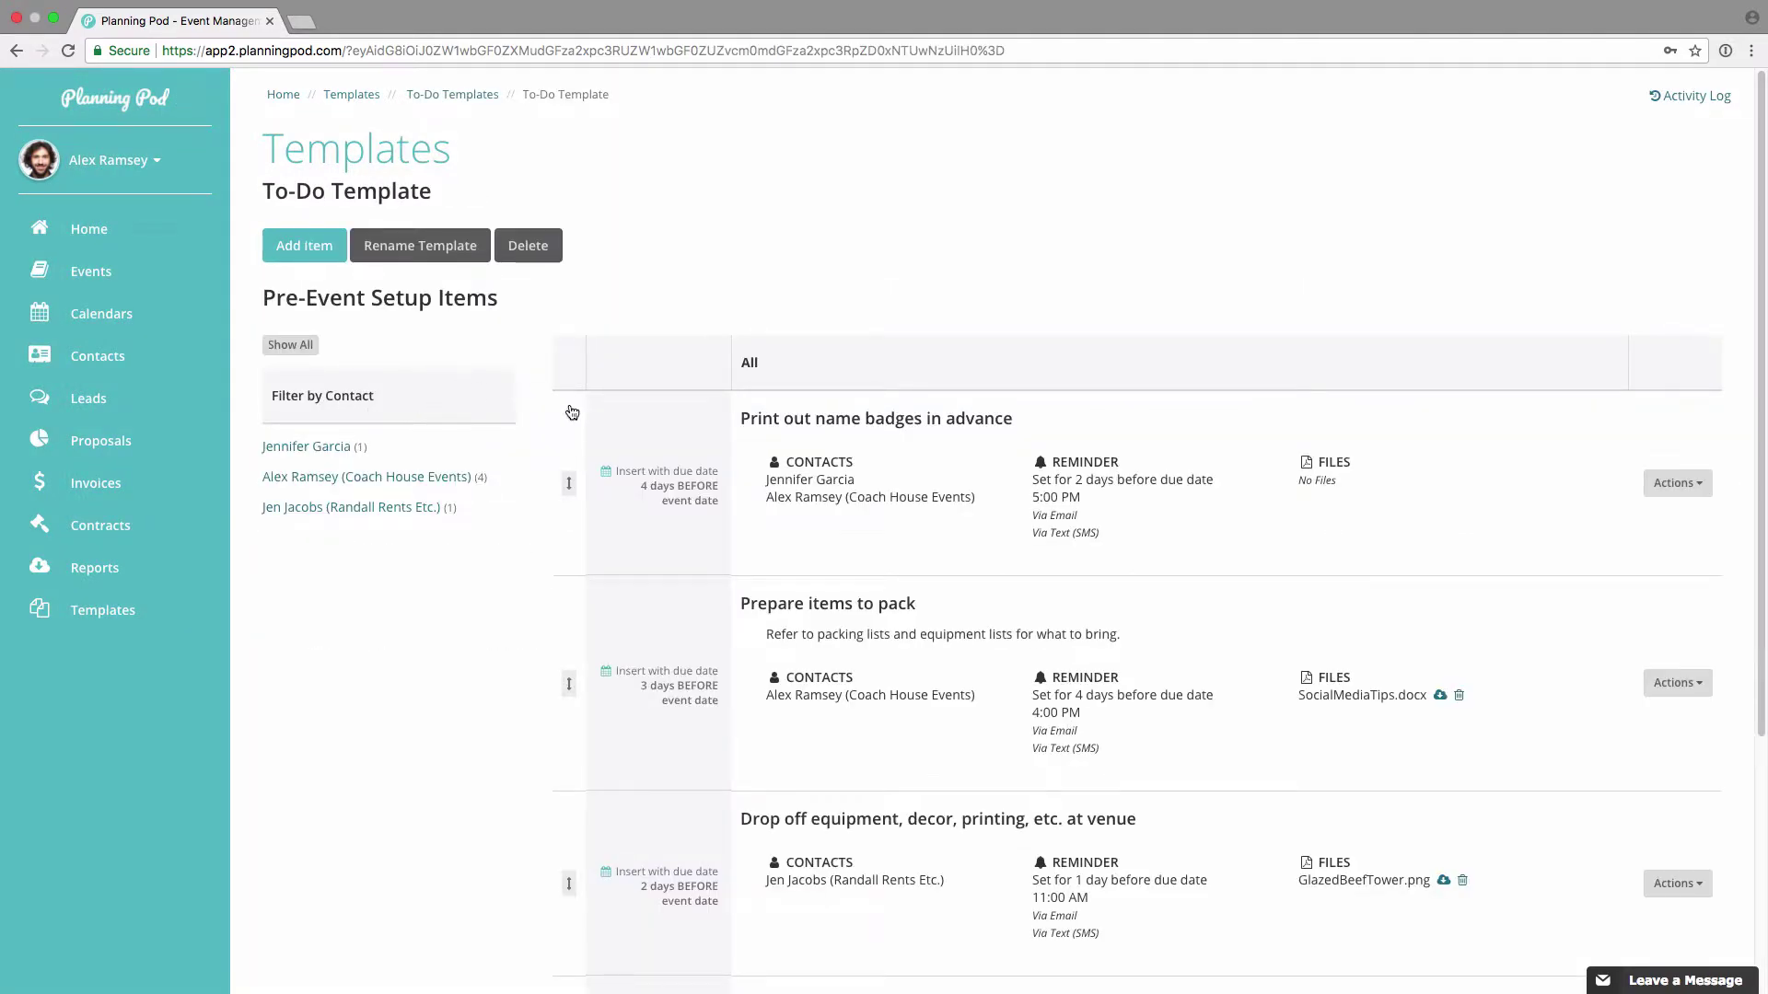
{"action": "left_click", "coordinate": [316, 250]}
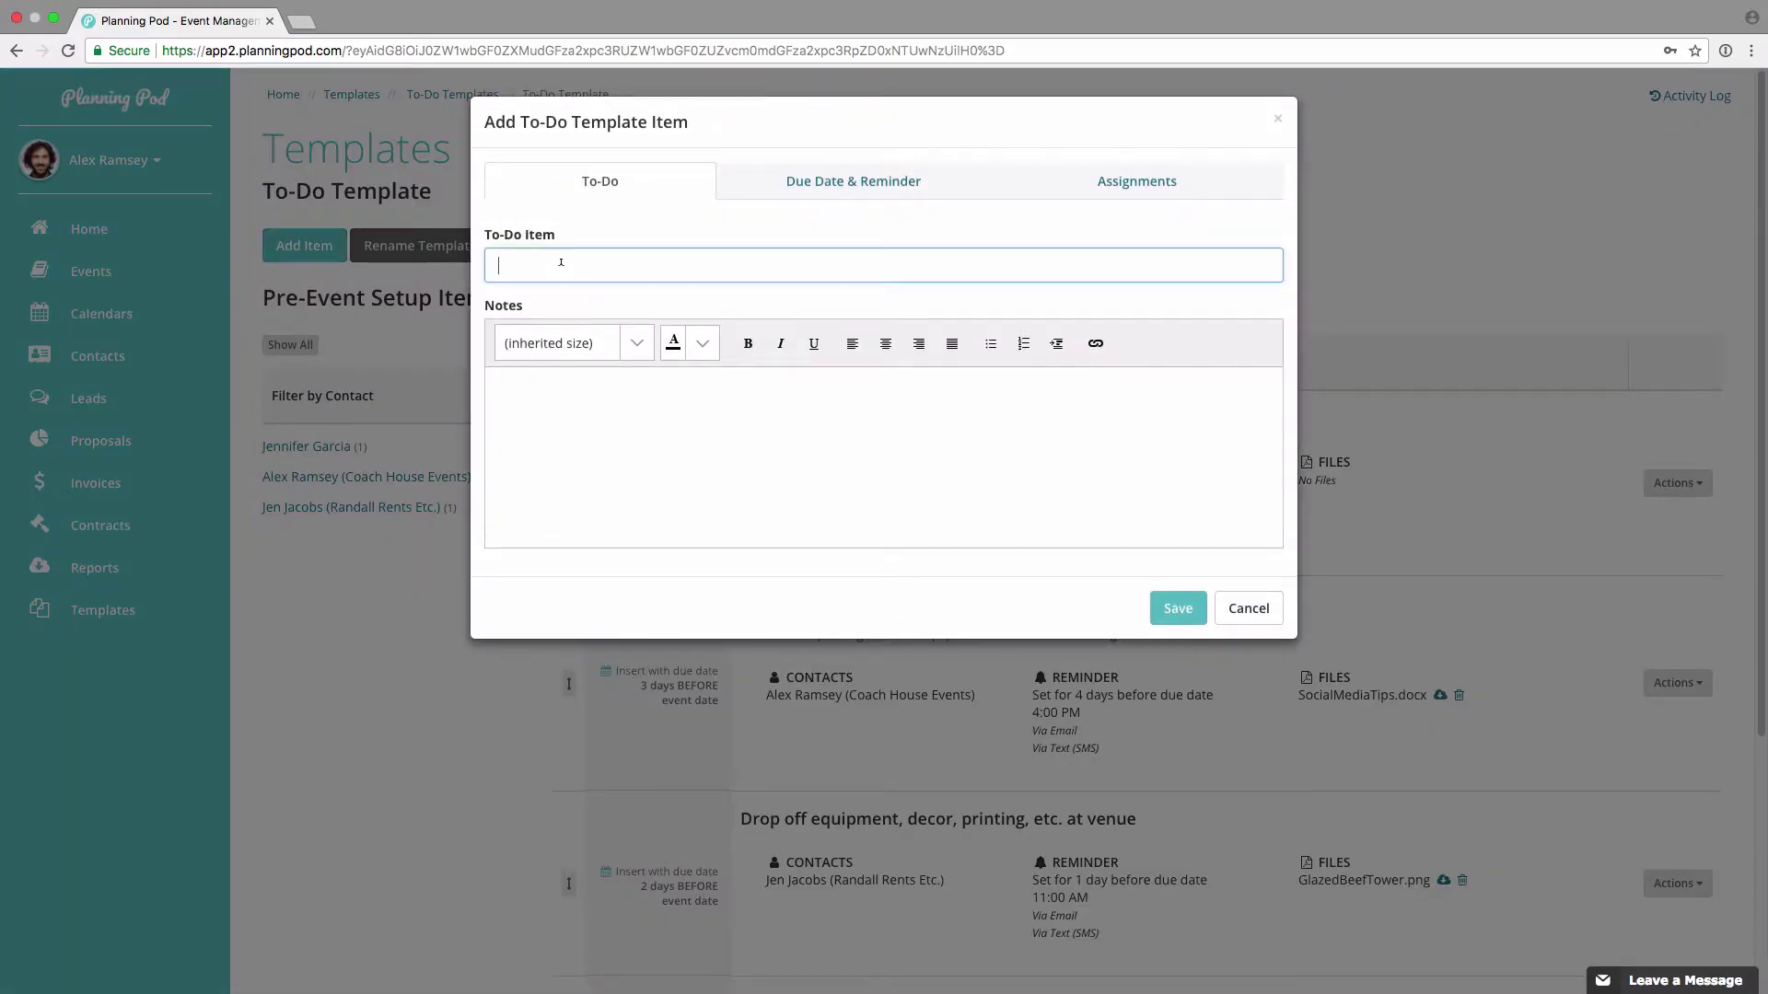
Step: Title the template item 'Call Venue w/ final hea' with the note 'Have accurate number'
{"action": "type", "text": "Call Venue w/ final headcount"}
{"action": "key", "text": "Tab"}
{"action": "type", "text": "Have accurate number"}
Step: Make it due 7 days before the event, with a reminder 1 day earlier at 3:00 pm
{"action": "left_click", "coordinate": [824, 181]}
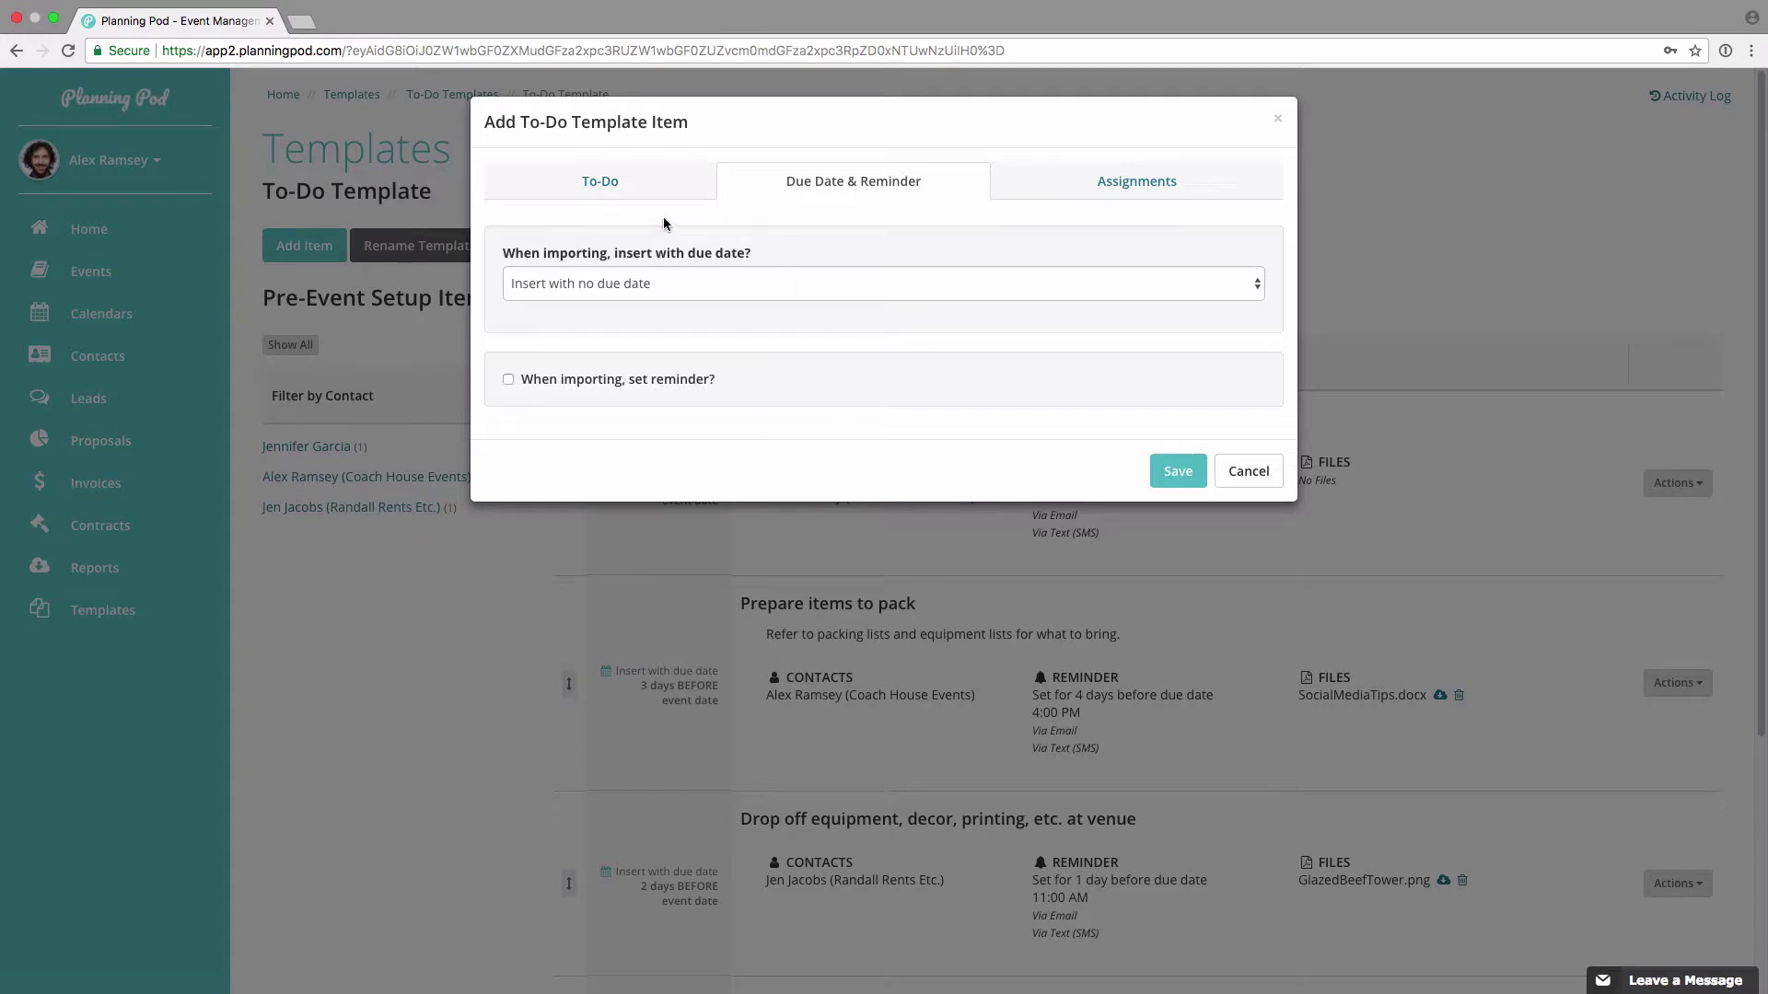
{"action": "left_click", "coordinate": [646, 285]}
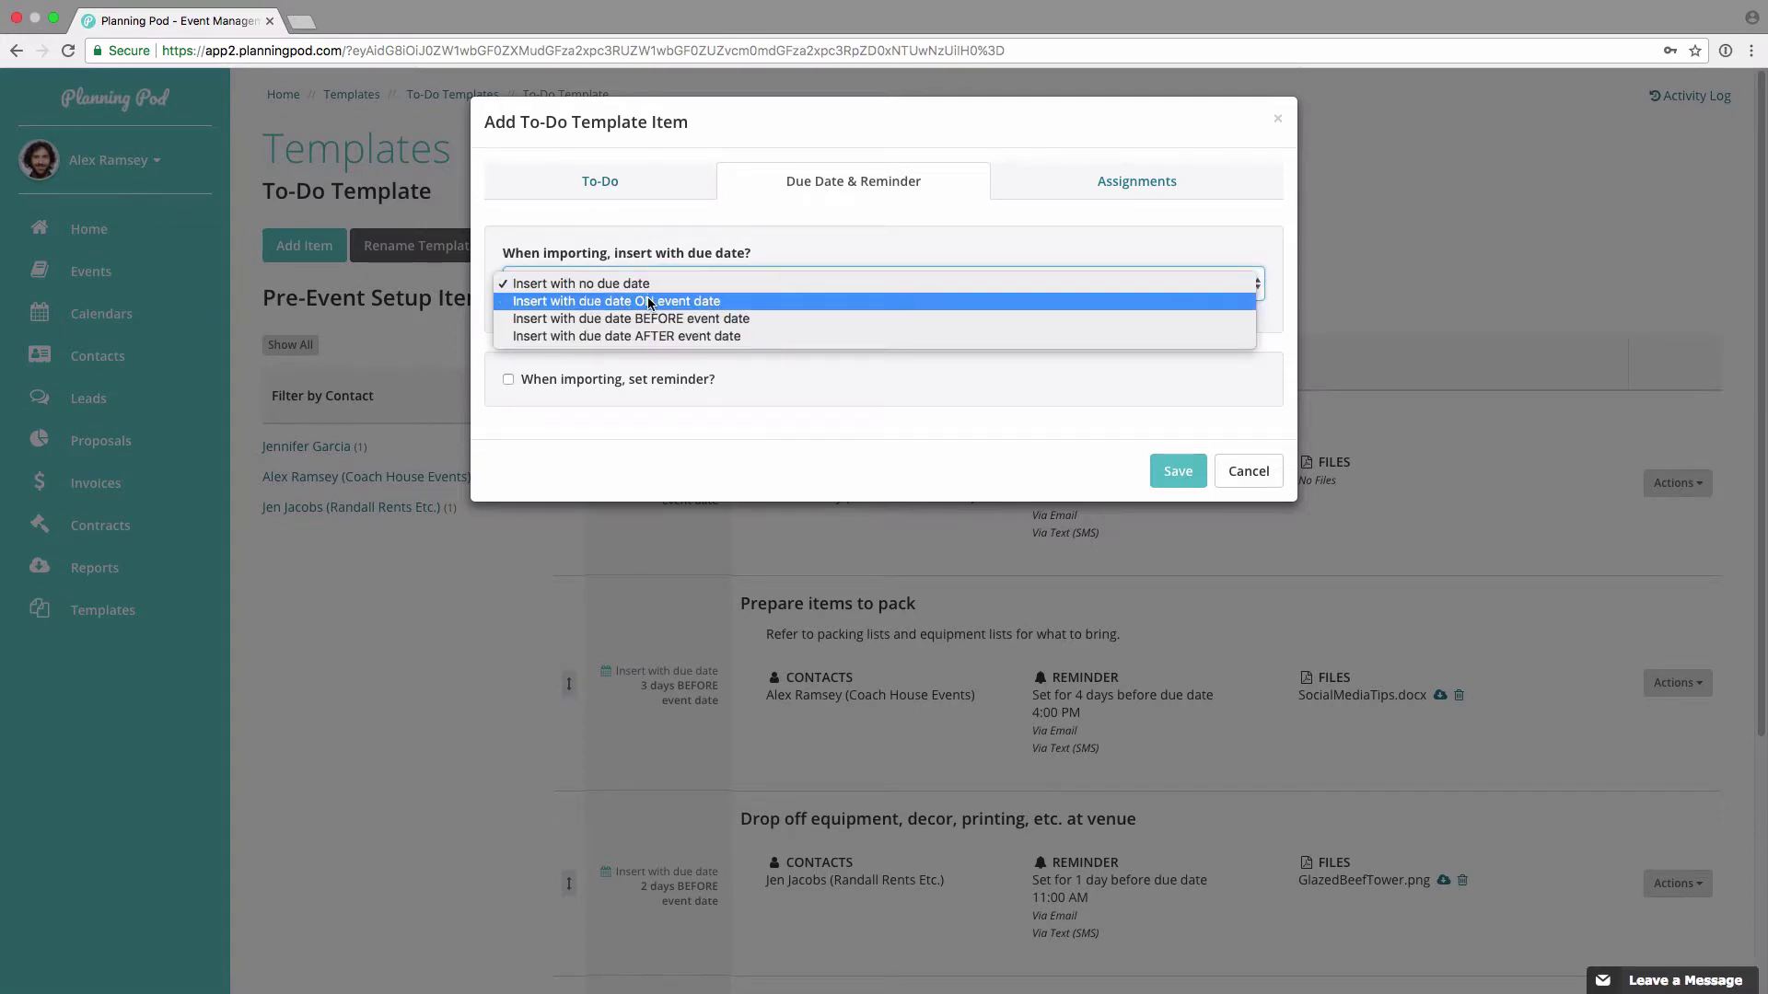
{"action": "left_click", "coordinate": [704, 319]}
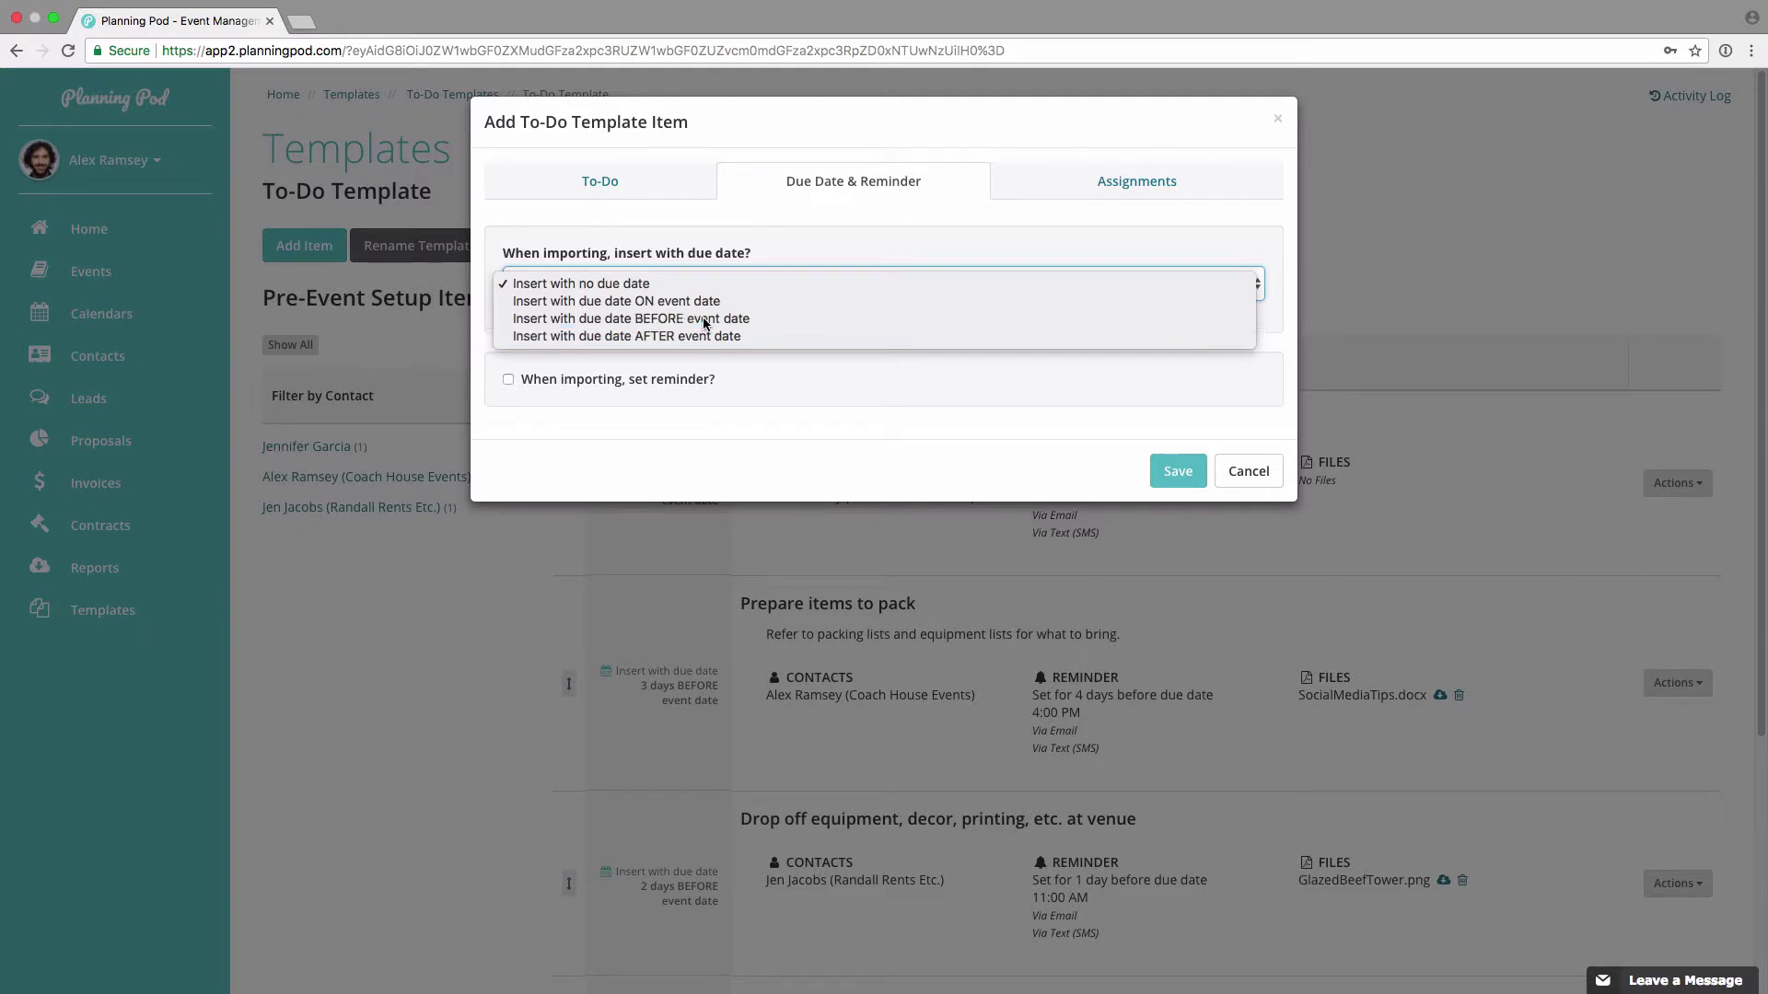
{"action": "left_click", "coordinate": [615, 348]}
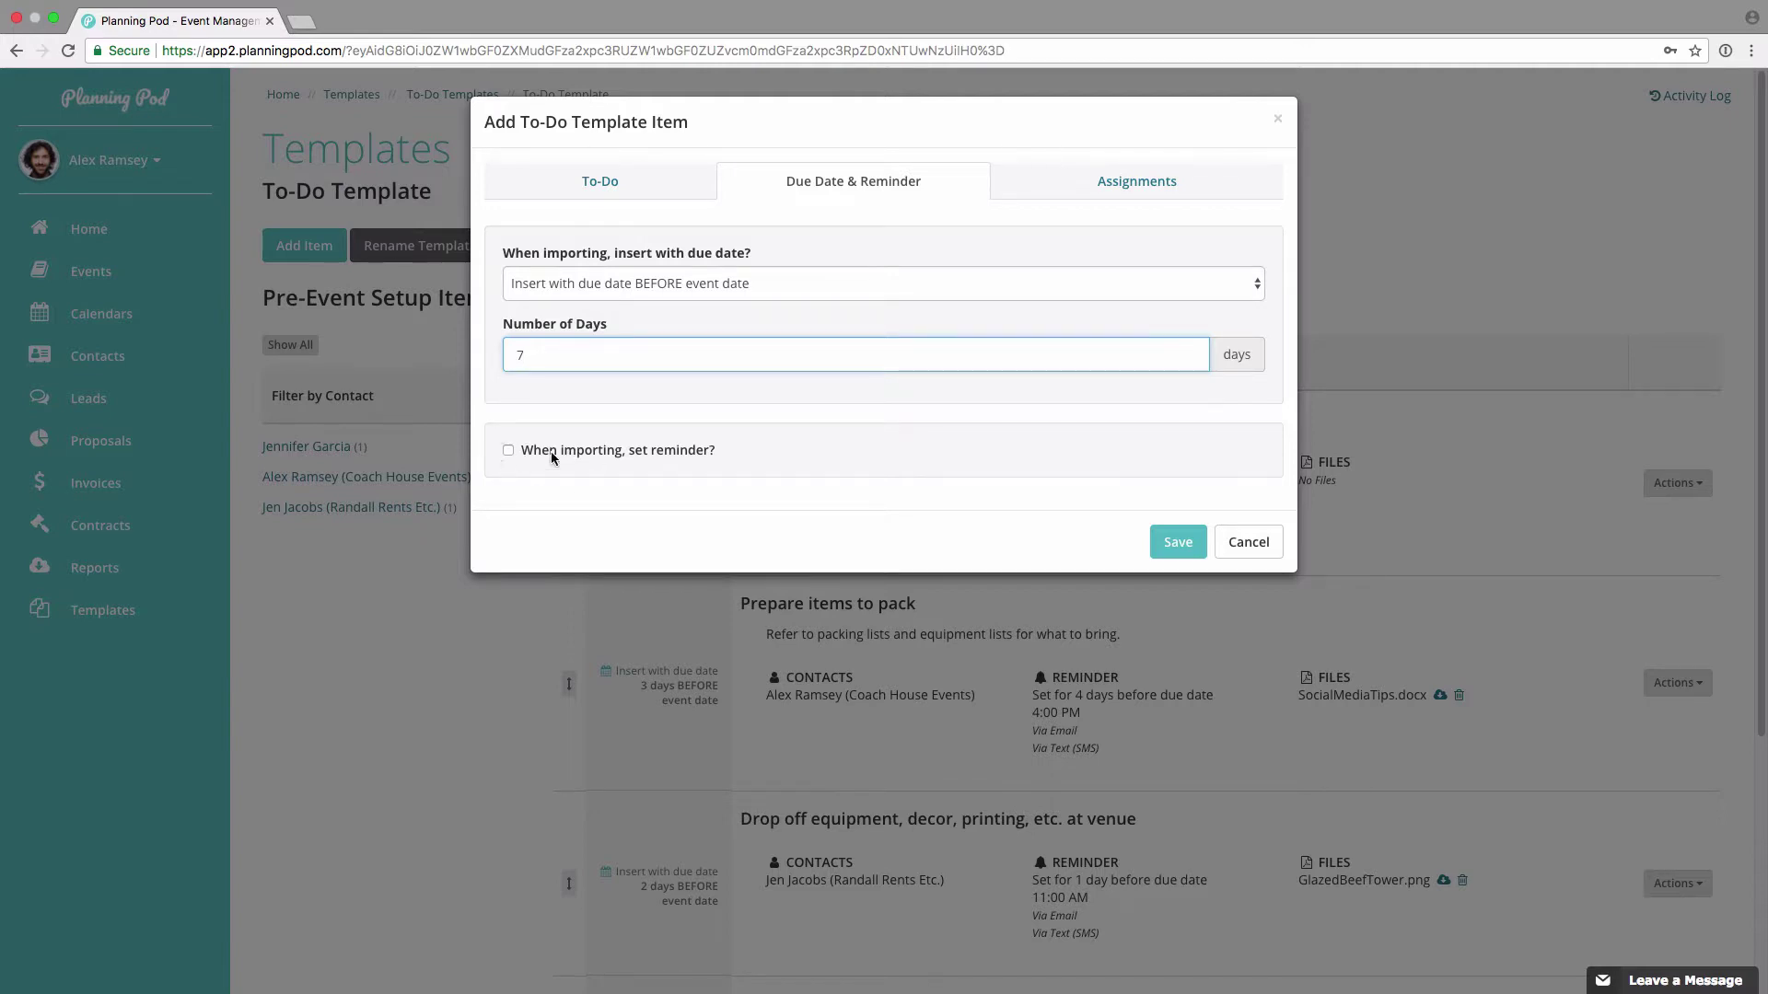
{"action": "left_click", "coordinate": [508, 451]}
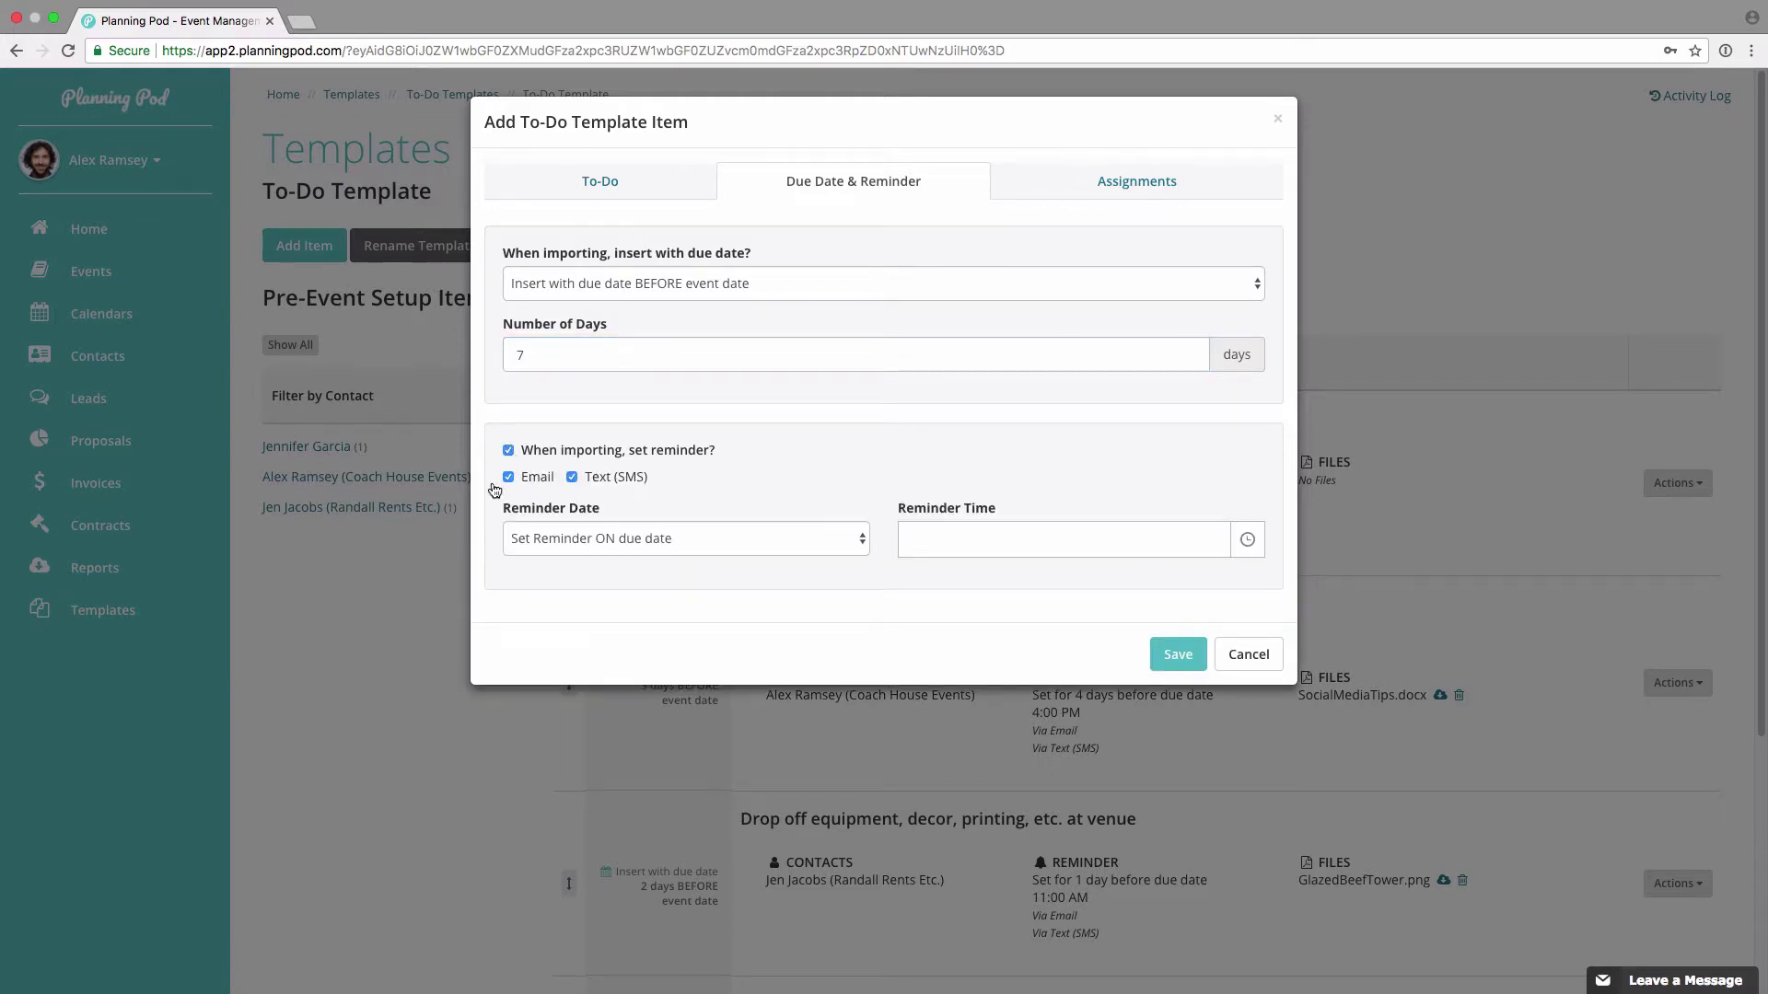
{"action": "left_click", "coordinate": [597, 534]}
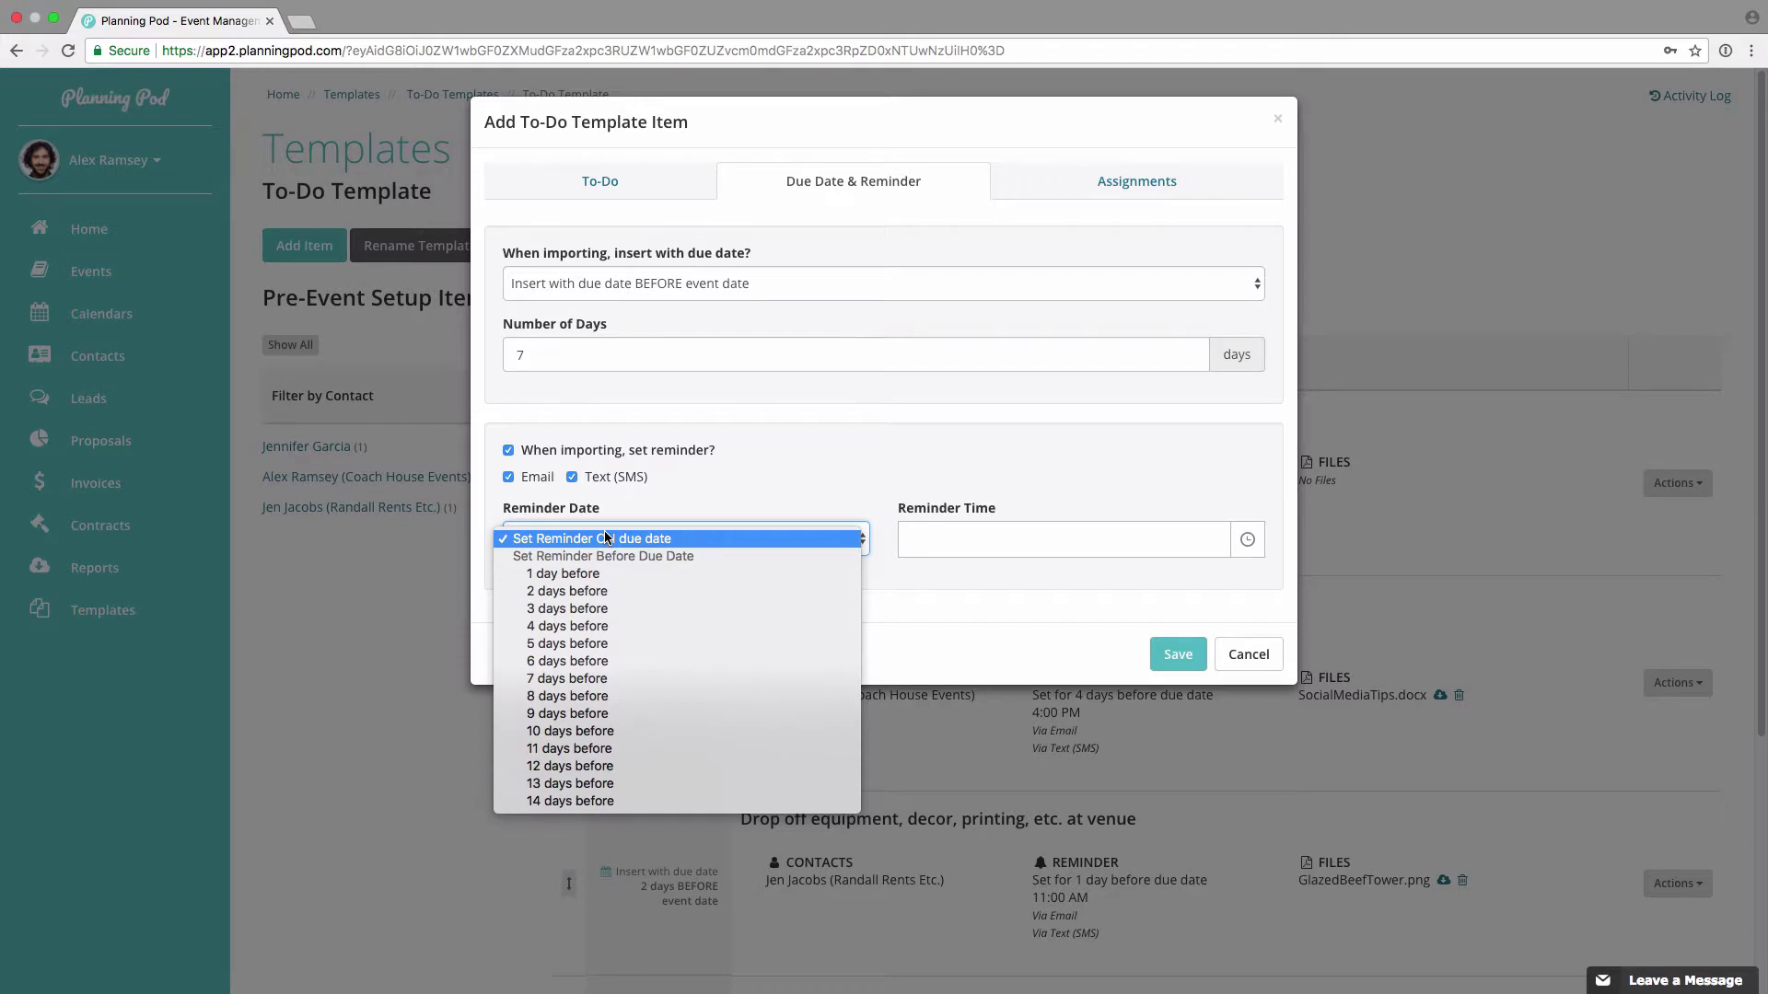
{"action": "left_click", "coordinate": [603, 573]}
{"action": "left_click", "coordinate": [1027, 540]}
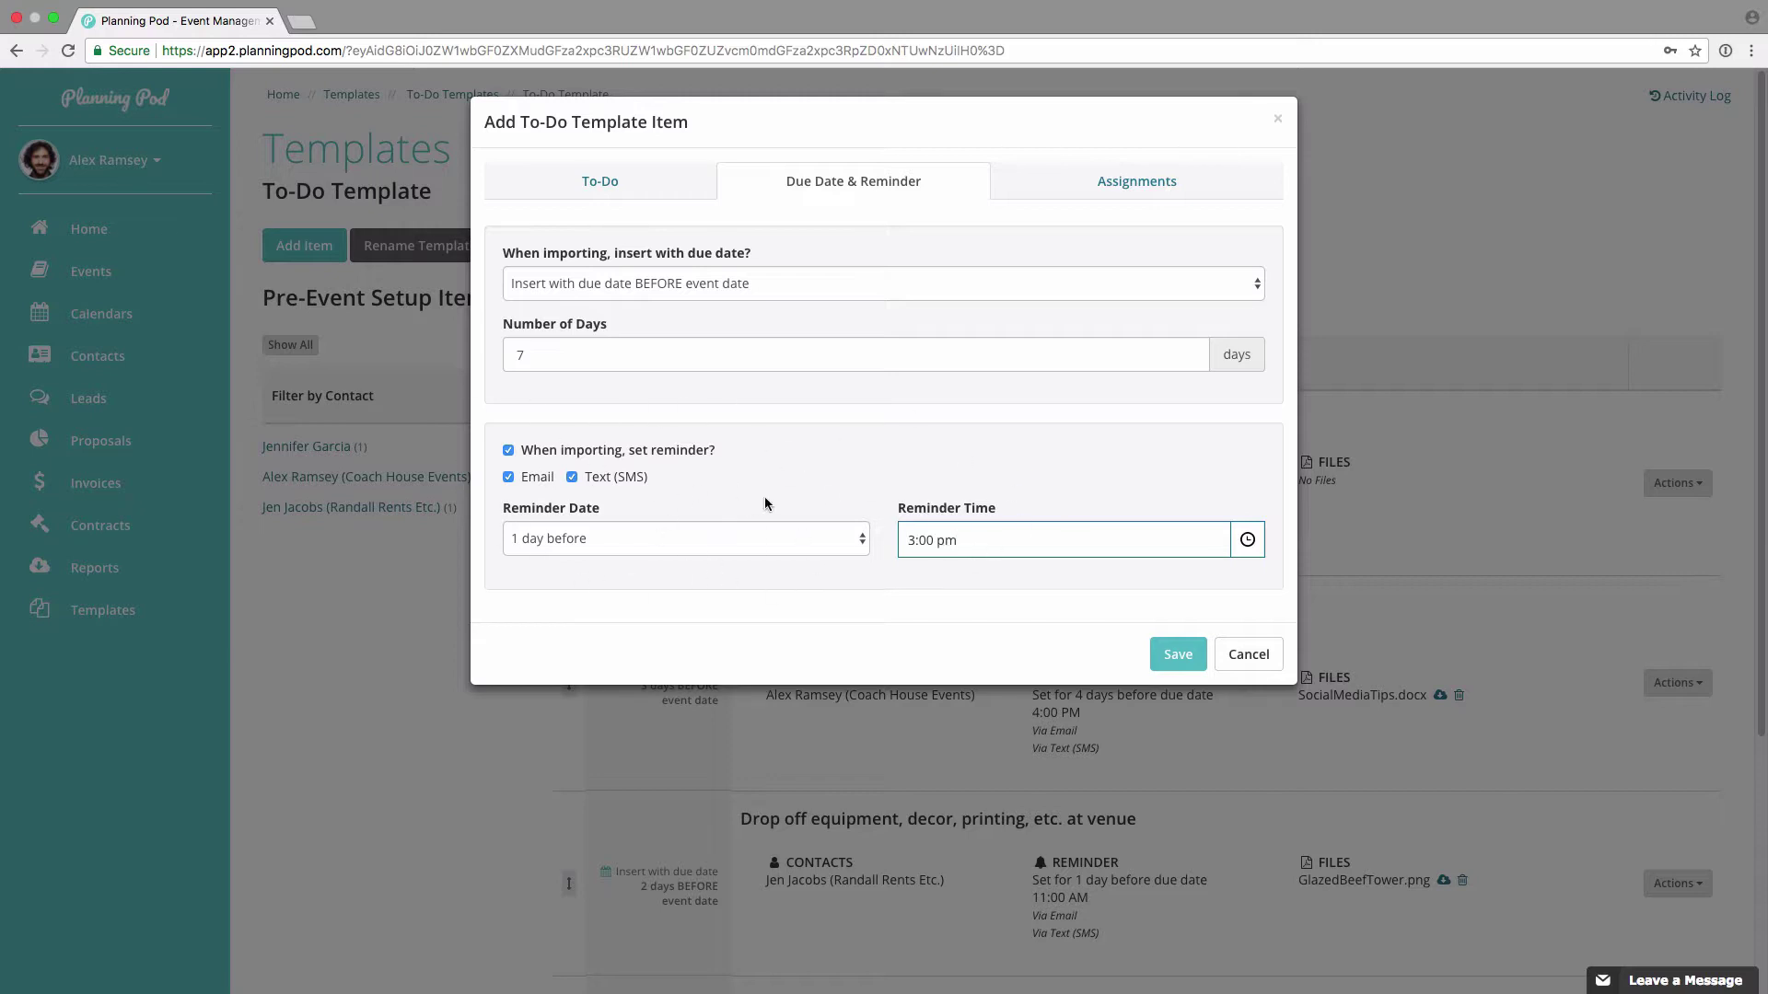
{"action": "left_click", "coordinate": [1134, 182]}
Step: Assign the Coach House Events contact and a second contact to the venue-call to-do
{"action": "left_click", "coordinate": [721, 266]}
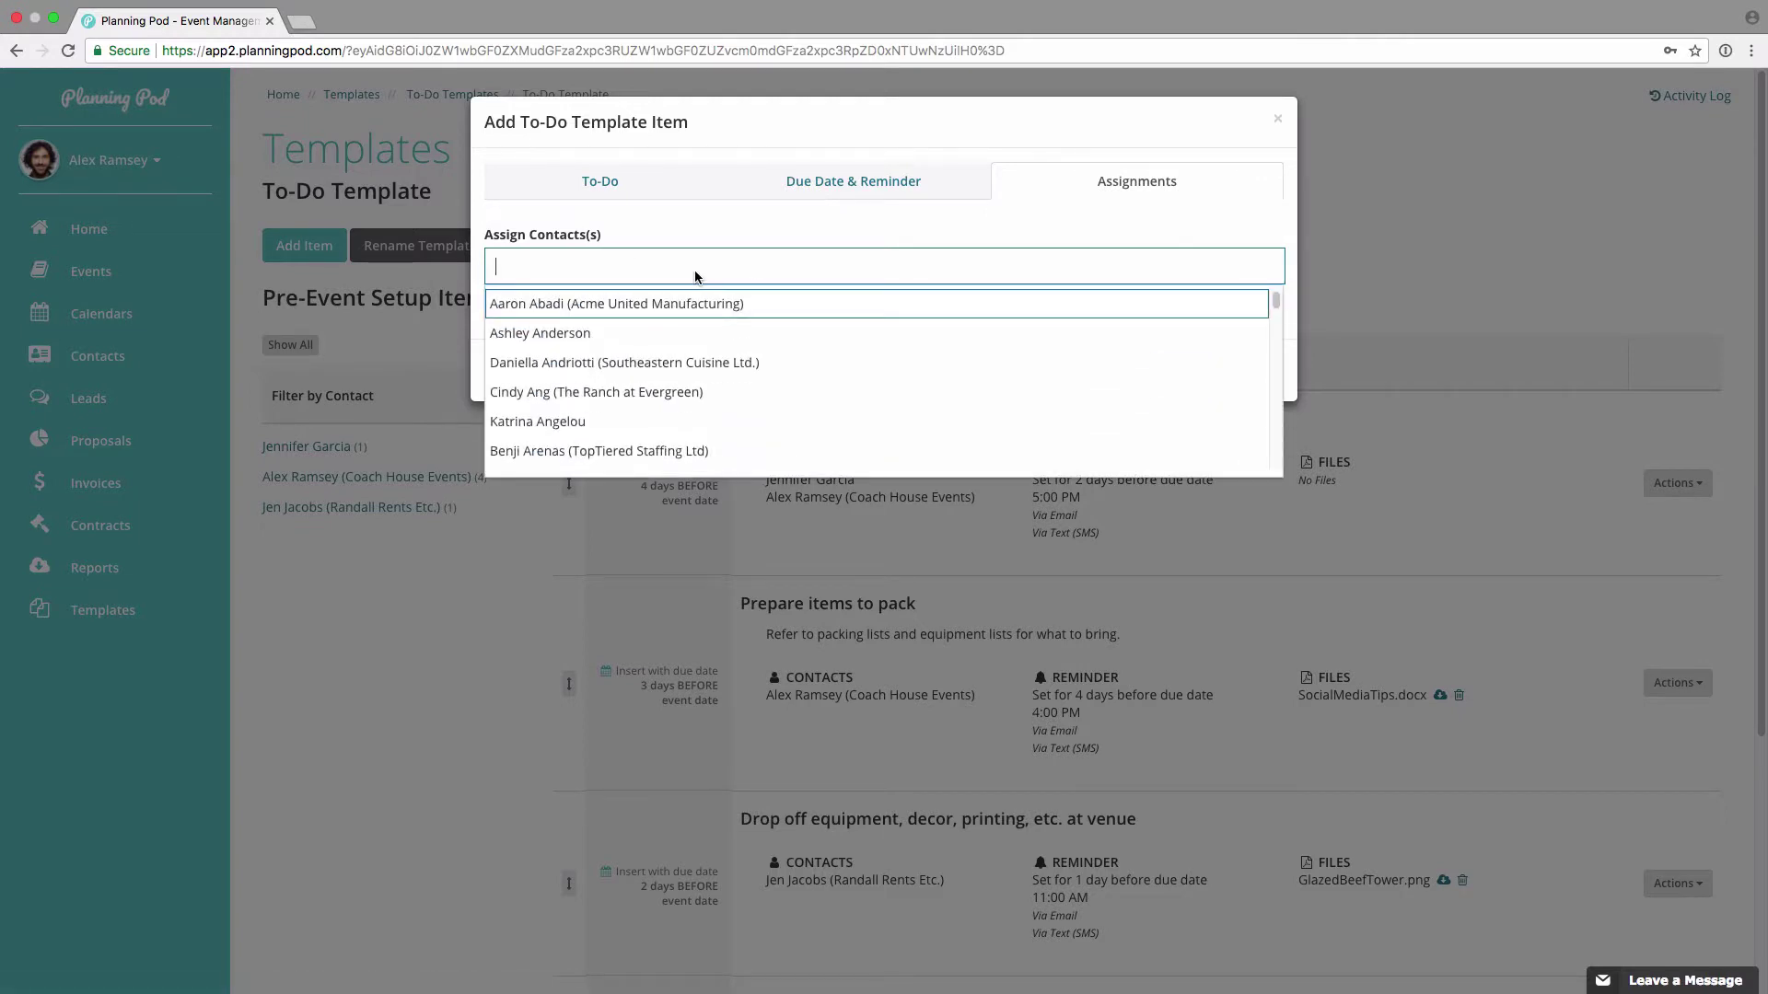
{"action": "type", "text": "alex"}
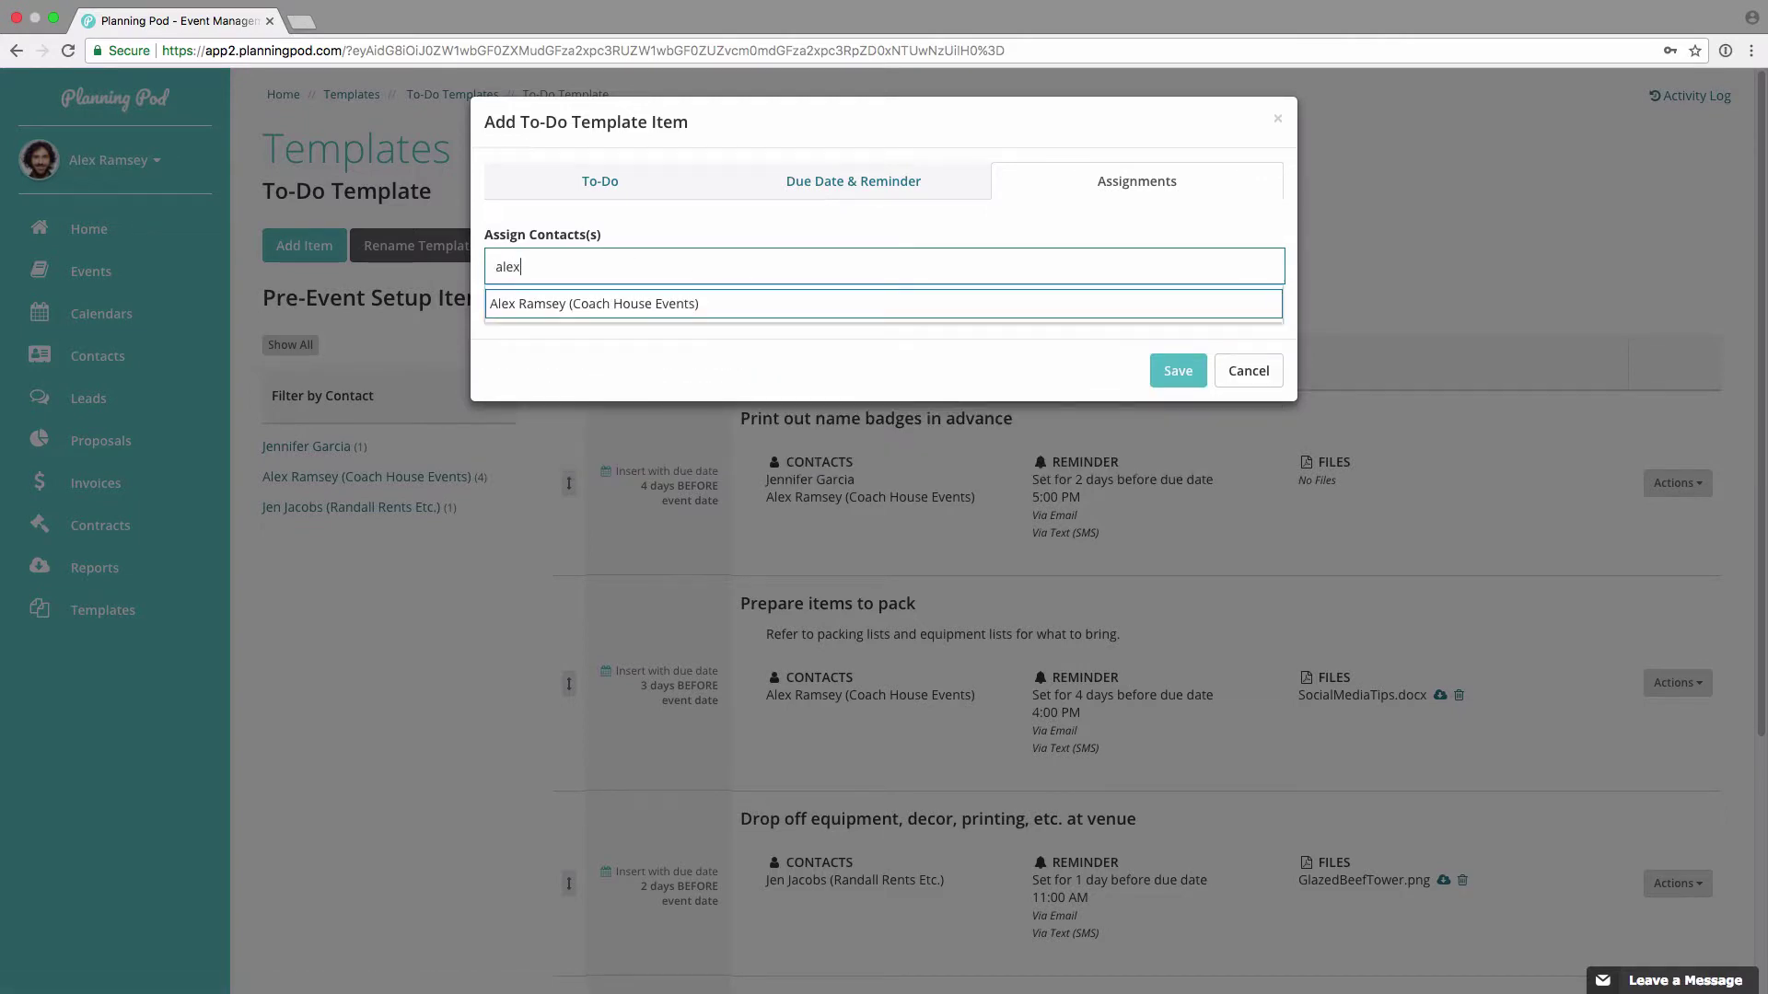
{"action": "left_click", "coordinate": [681, 291]}
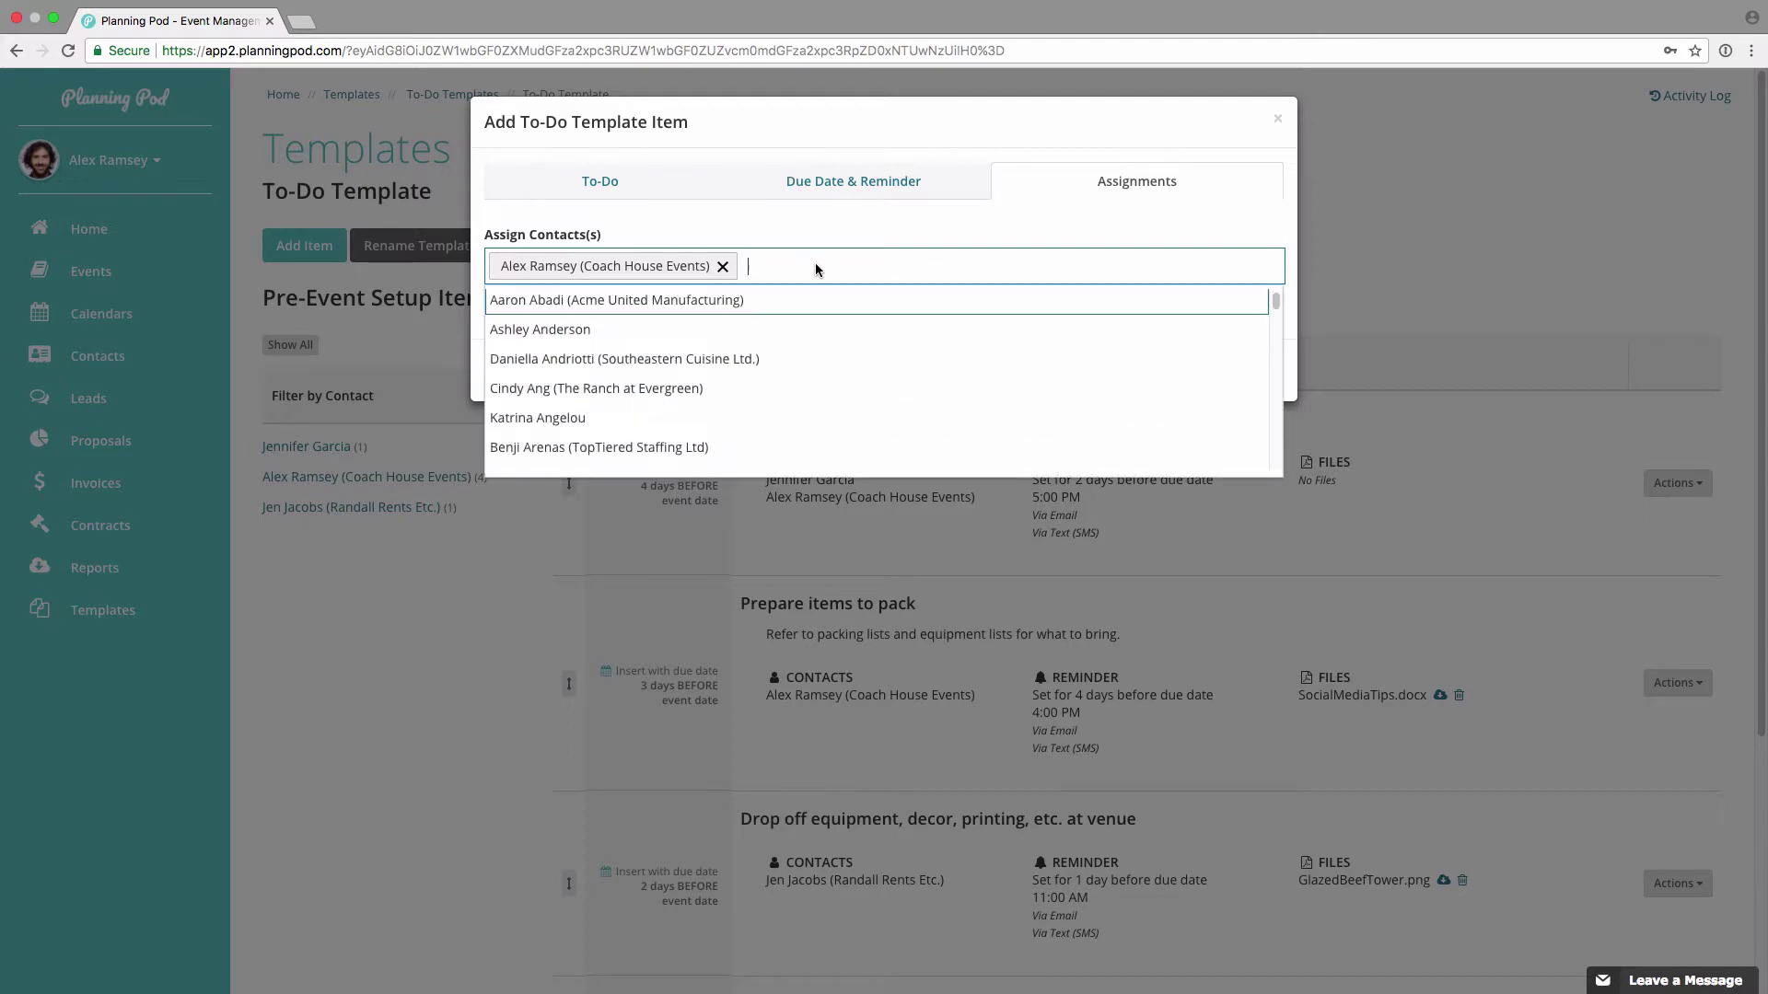
{"action": "type", "text": "lind"}
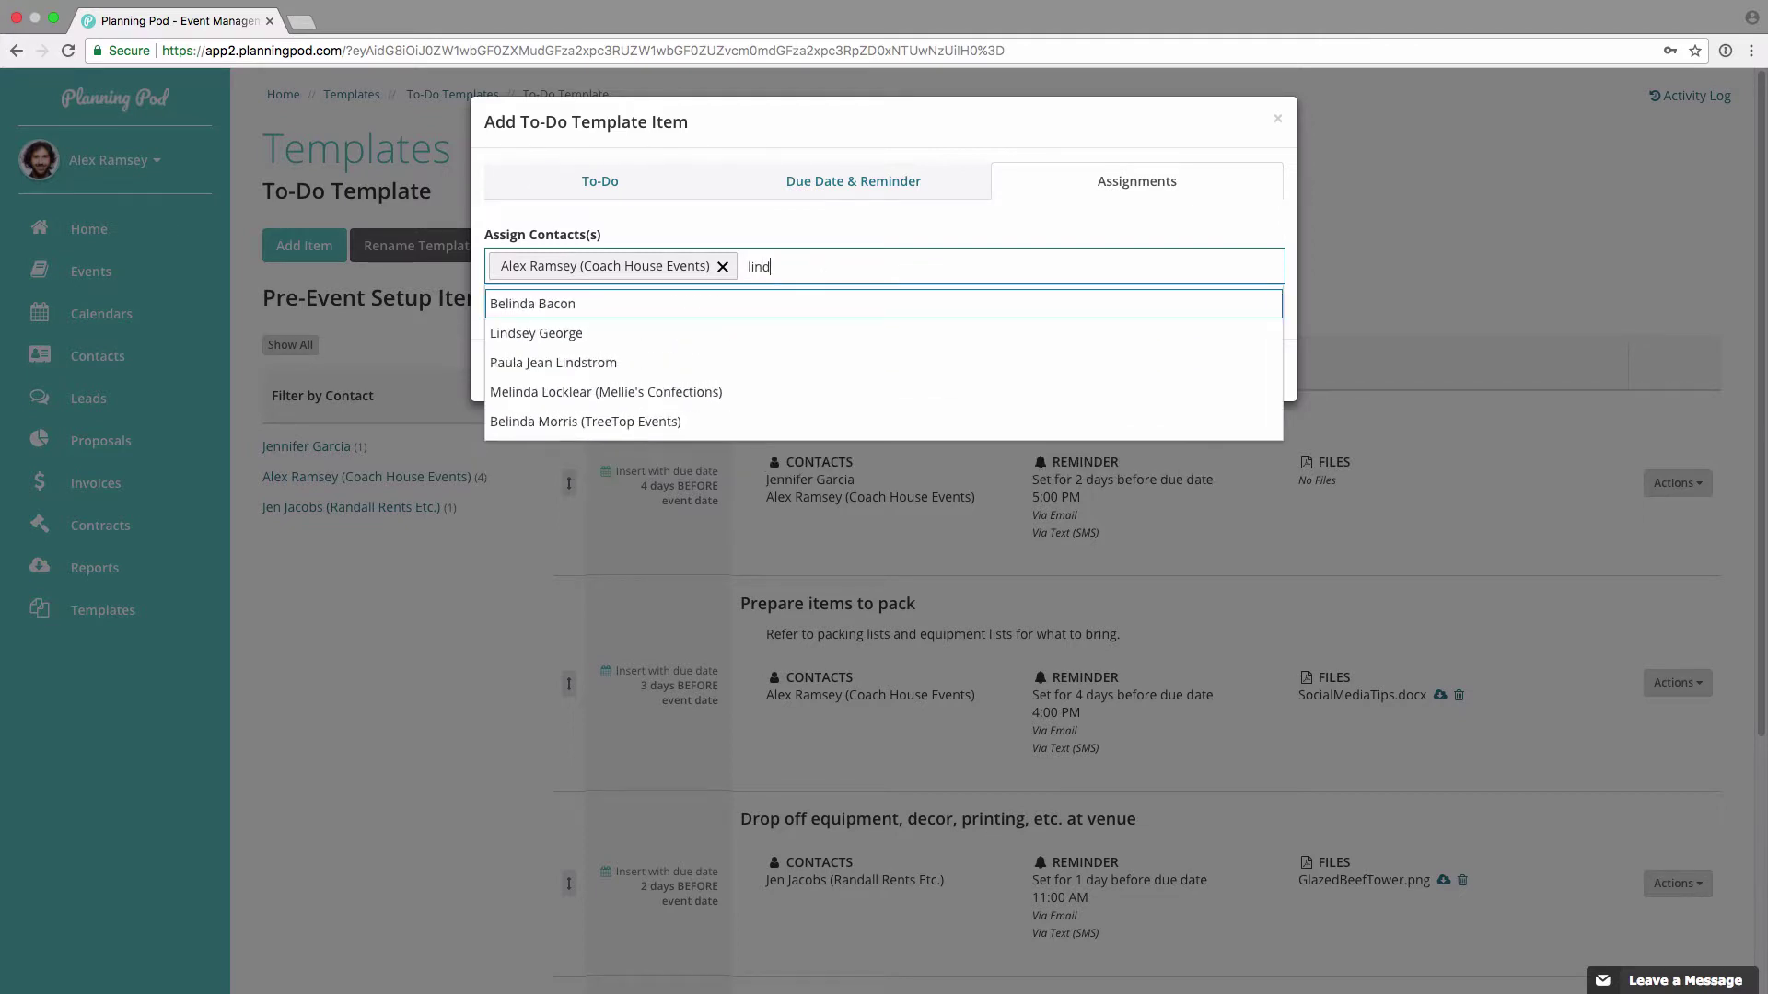
{"action": "left_click", "coordinate": [625, 329]}
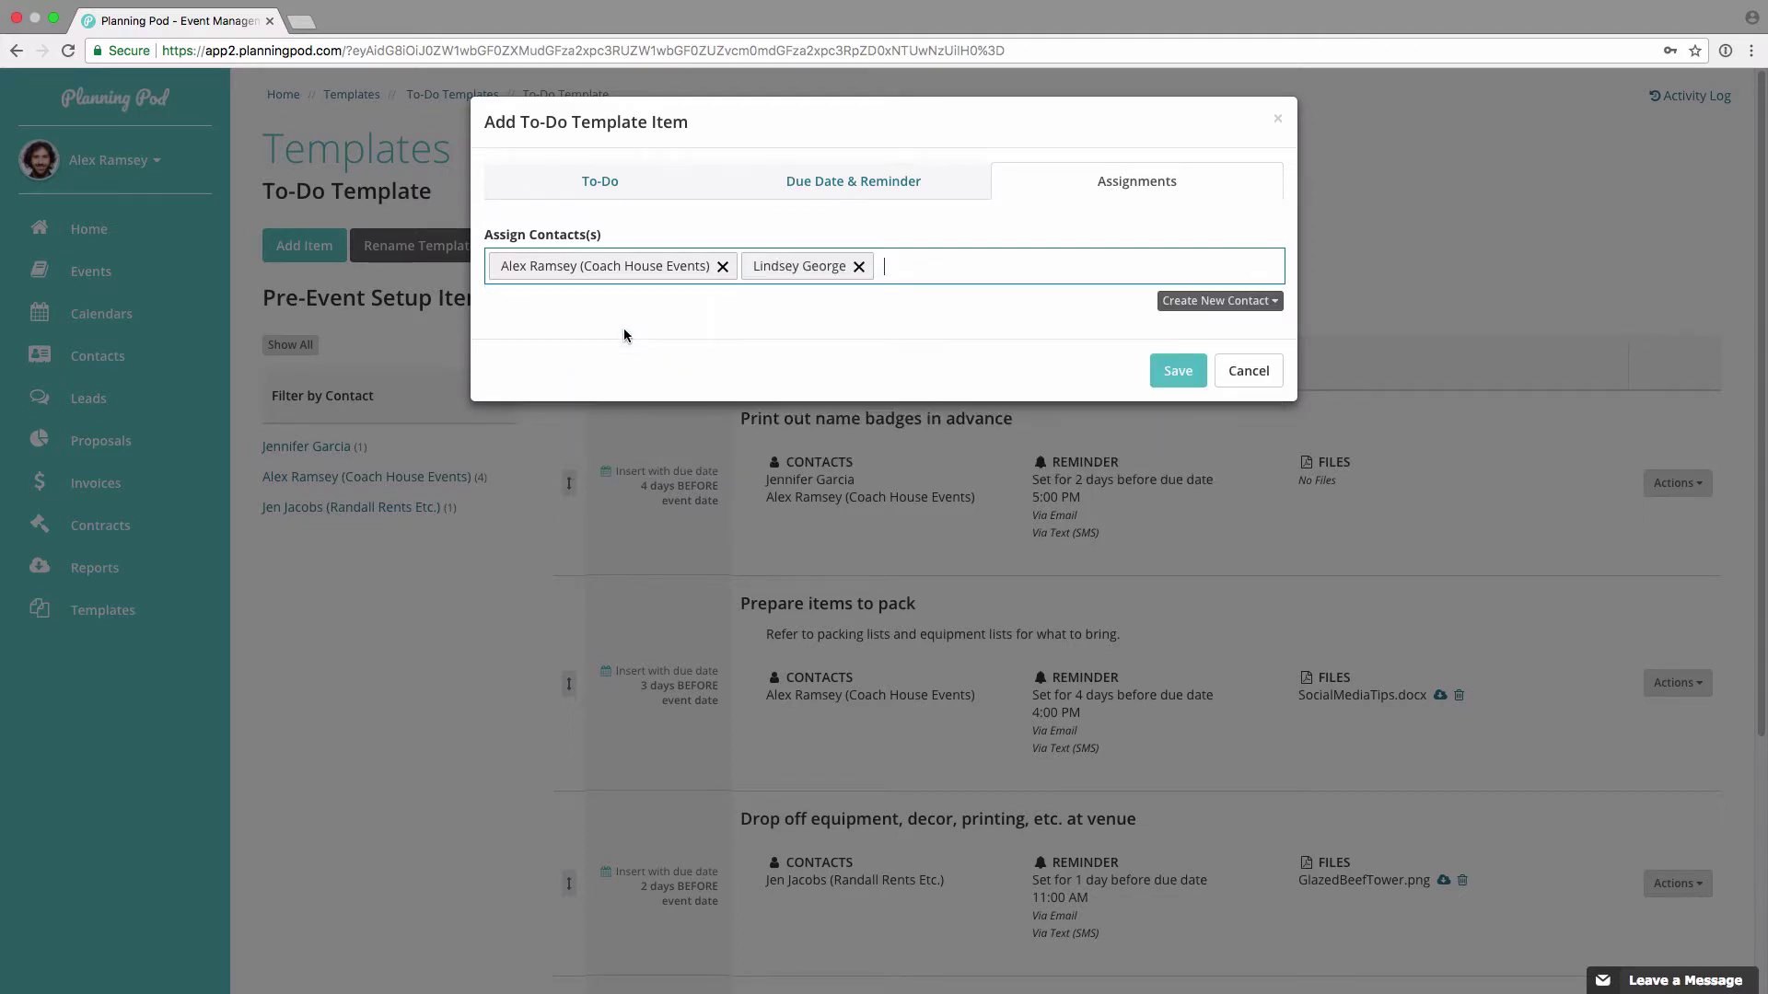
Step: Cancel creating a new contact and save the to-do into the Pre-Event Setup Items template
{"action": "left_click", "coordinate": [1188, 302]}
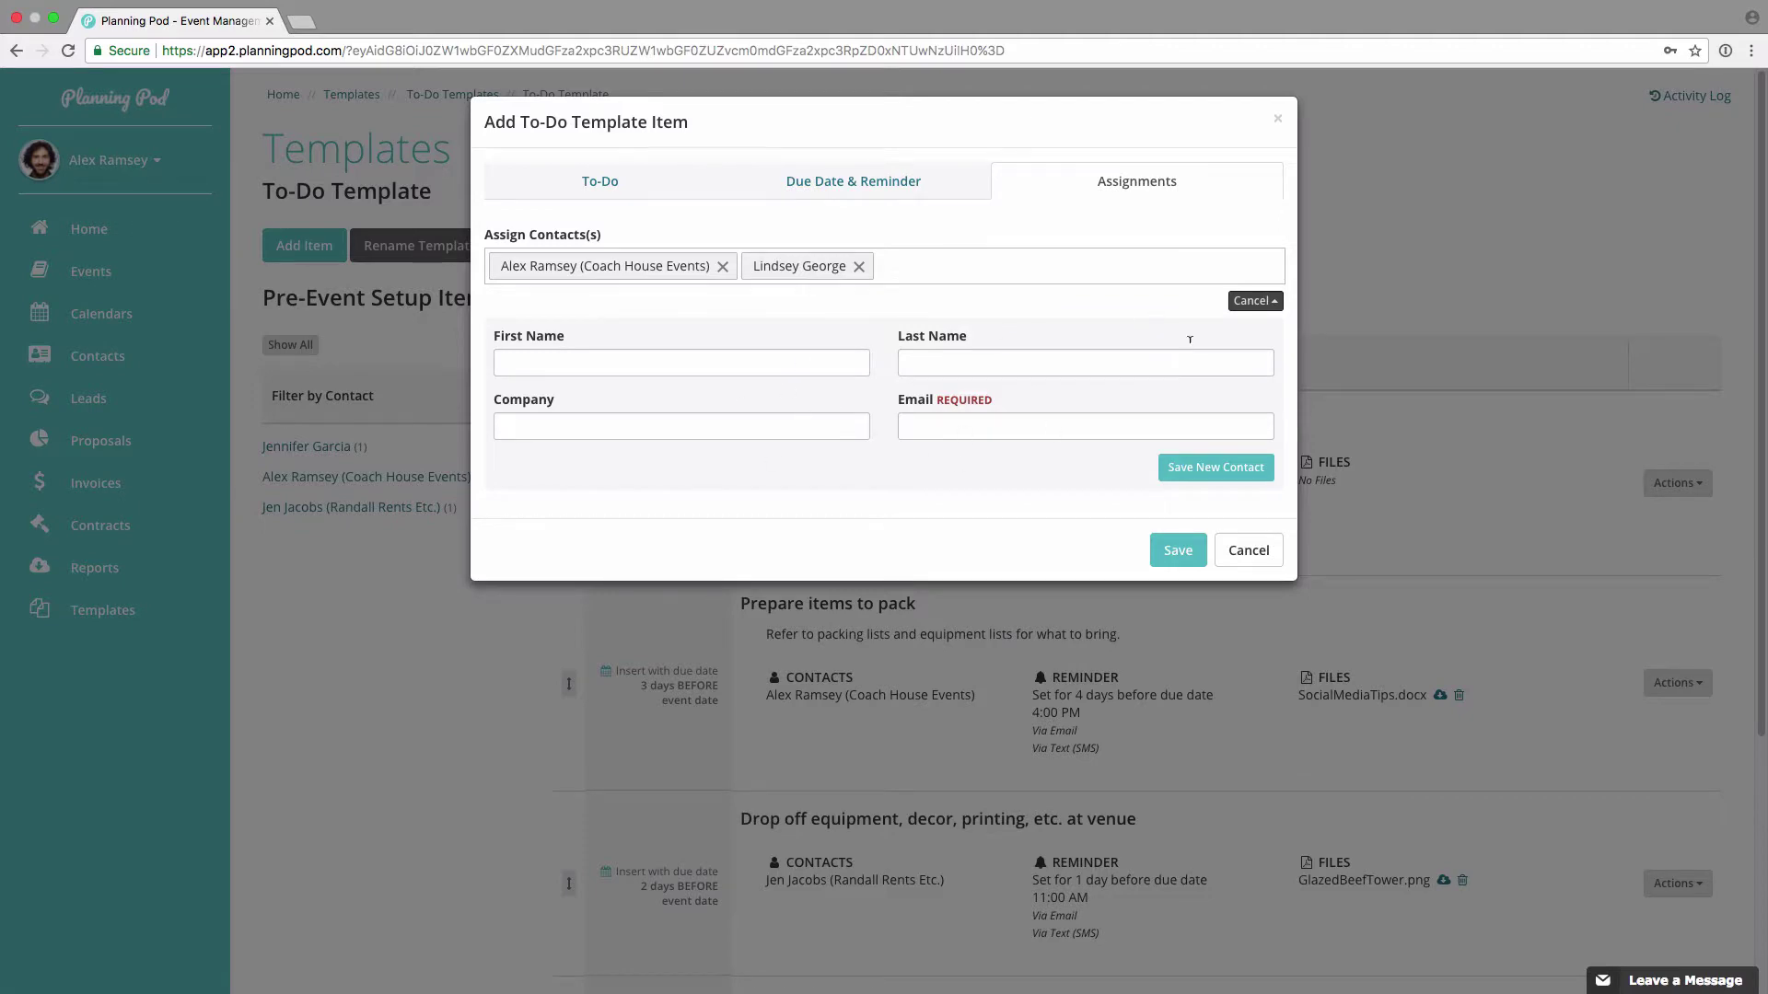
{"action": "left_click", "coordinate": [1254, 301]}
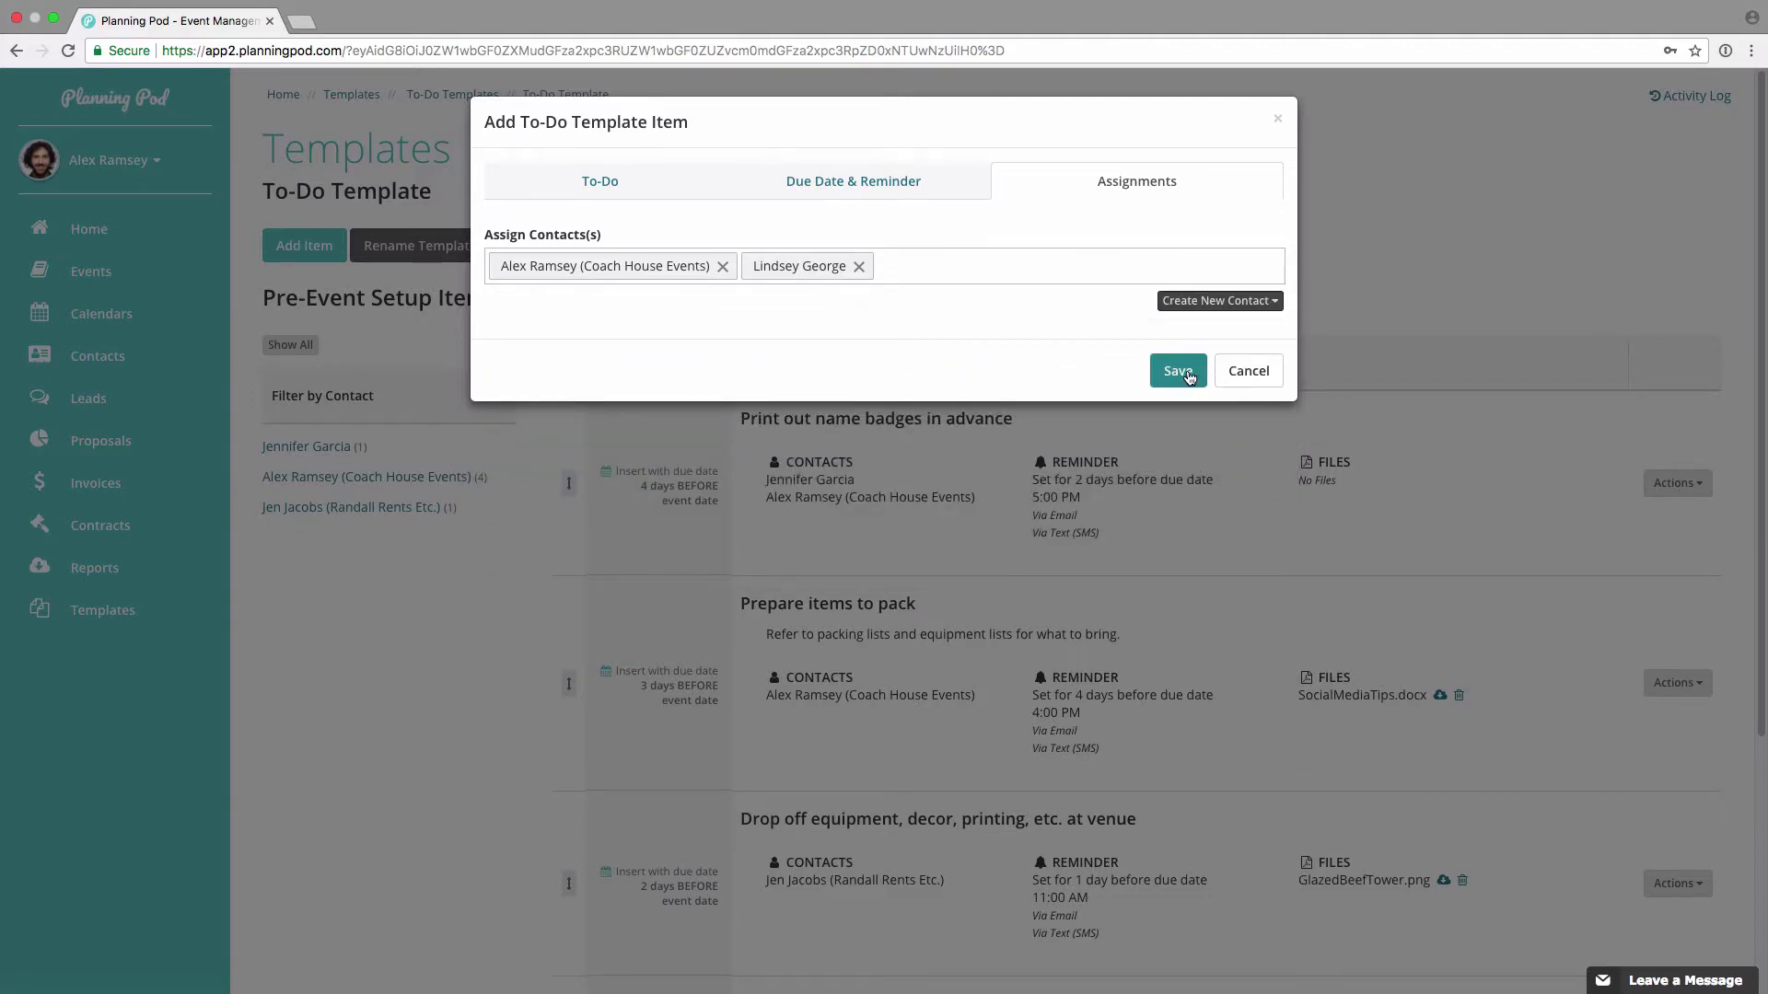
{"action": "left_click", "coordinate": [1187, 375]}
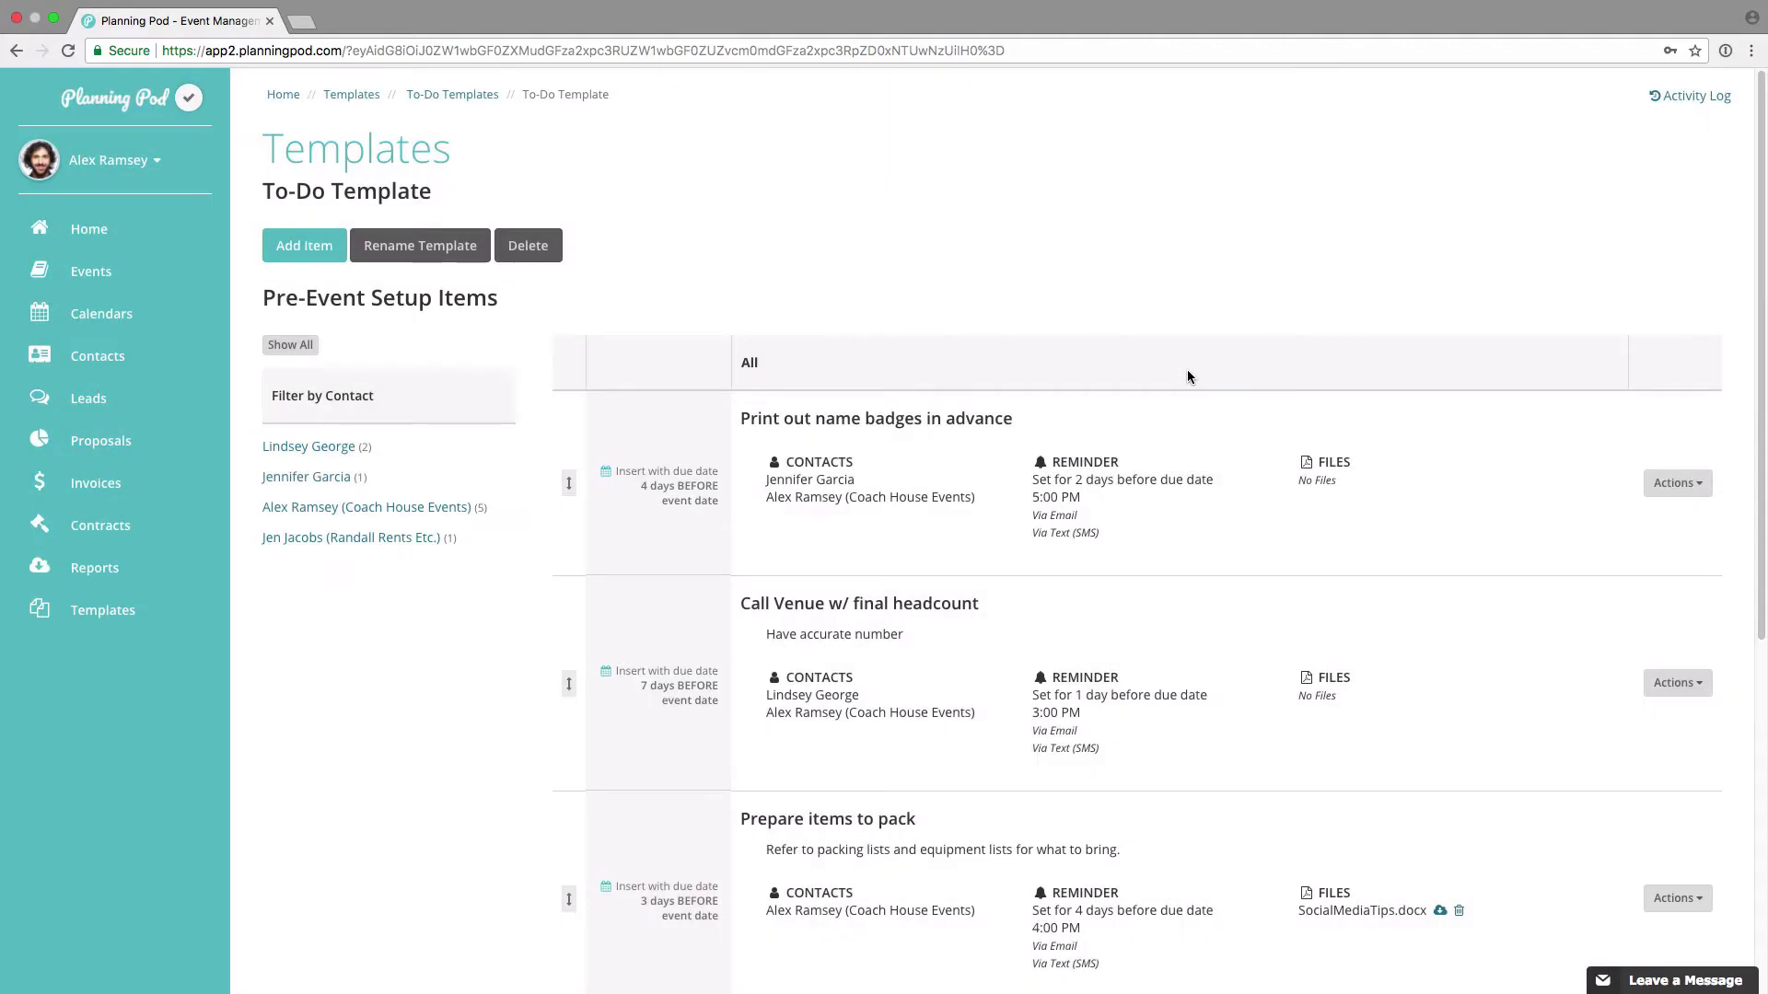
Step: Move Call Venue w/ final headcount above Print out name badges, to the top of the five-item list
{"action": "left_click_drag", "start_coordinate": [570, 677], "coordinate": [573, 460]}
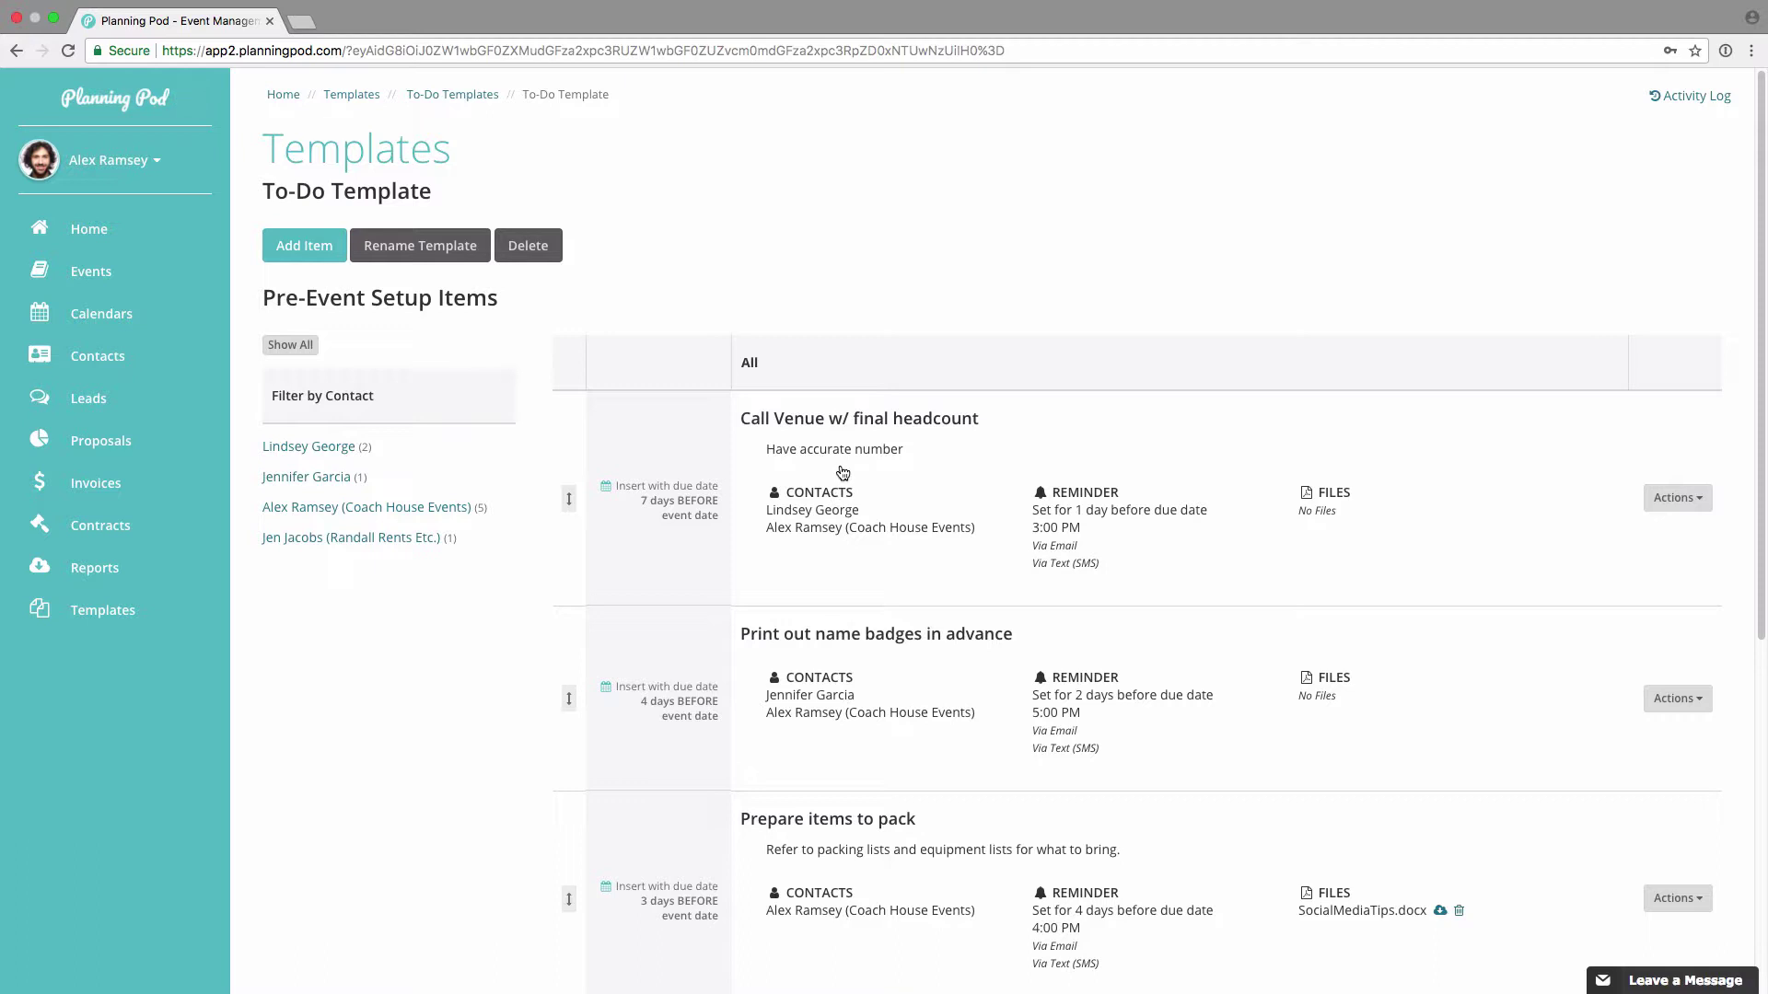
{"action": "left_click", "coordinate": [1678, 498]}
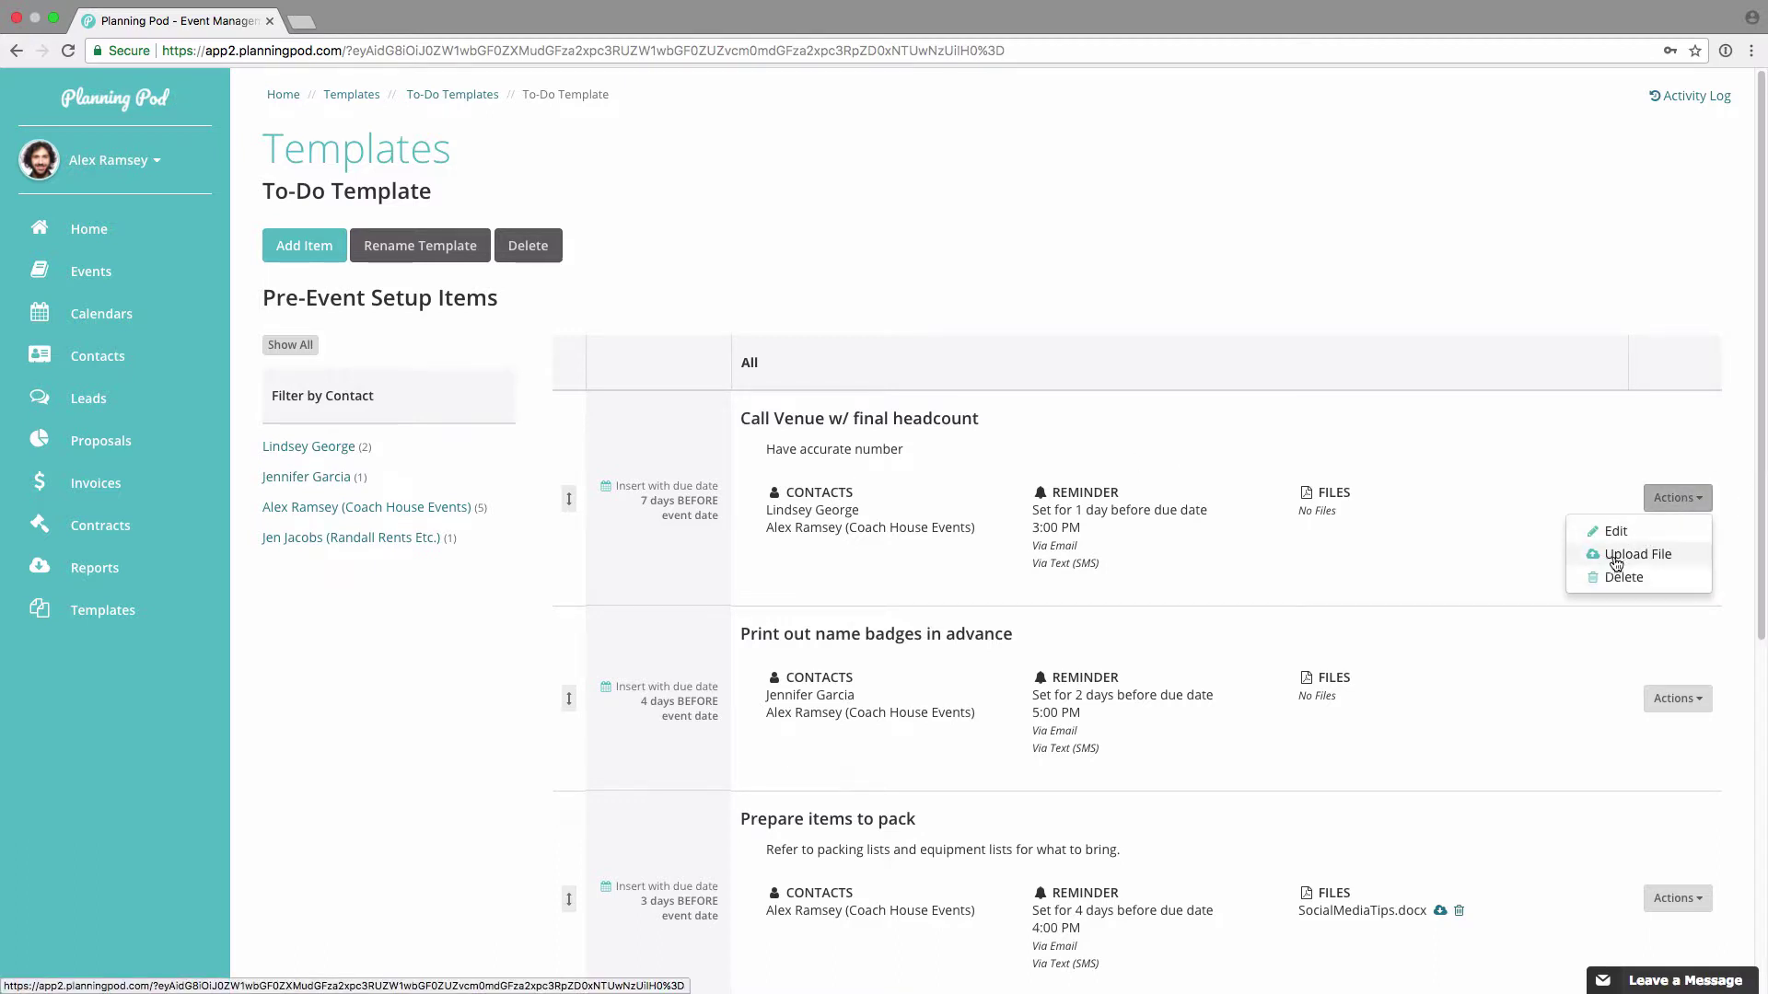
{"action": "left_click", "coordinate": [1598, 465]}
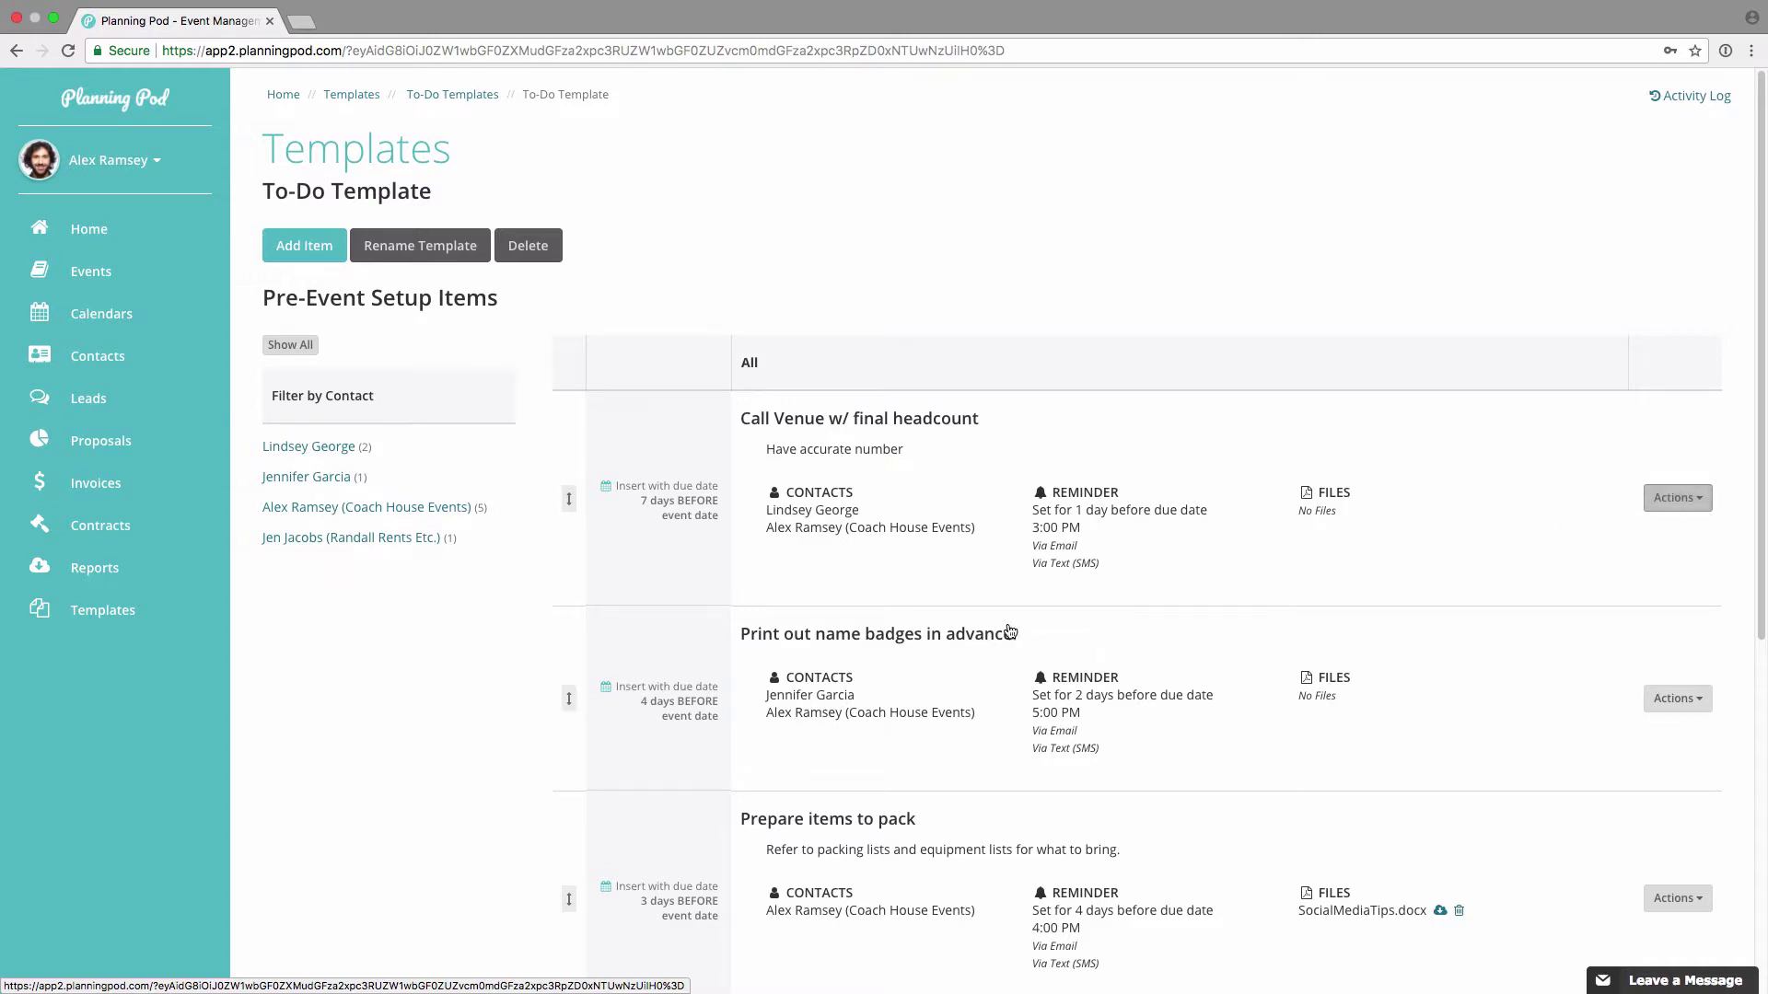
{"action": "scroll", "coordinate": [941, 631], "scroll_direction": "down", "scroll_amount": 1}
{"action": "scroll", "coordinate": [941, 632], "scroll_direction": "down", "scroll_amount": 2}
{"action": "scroll", "coordinate": [644, 607], "scroll_direction": "down", "scroll_amount": 3}
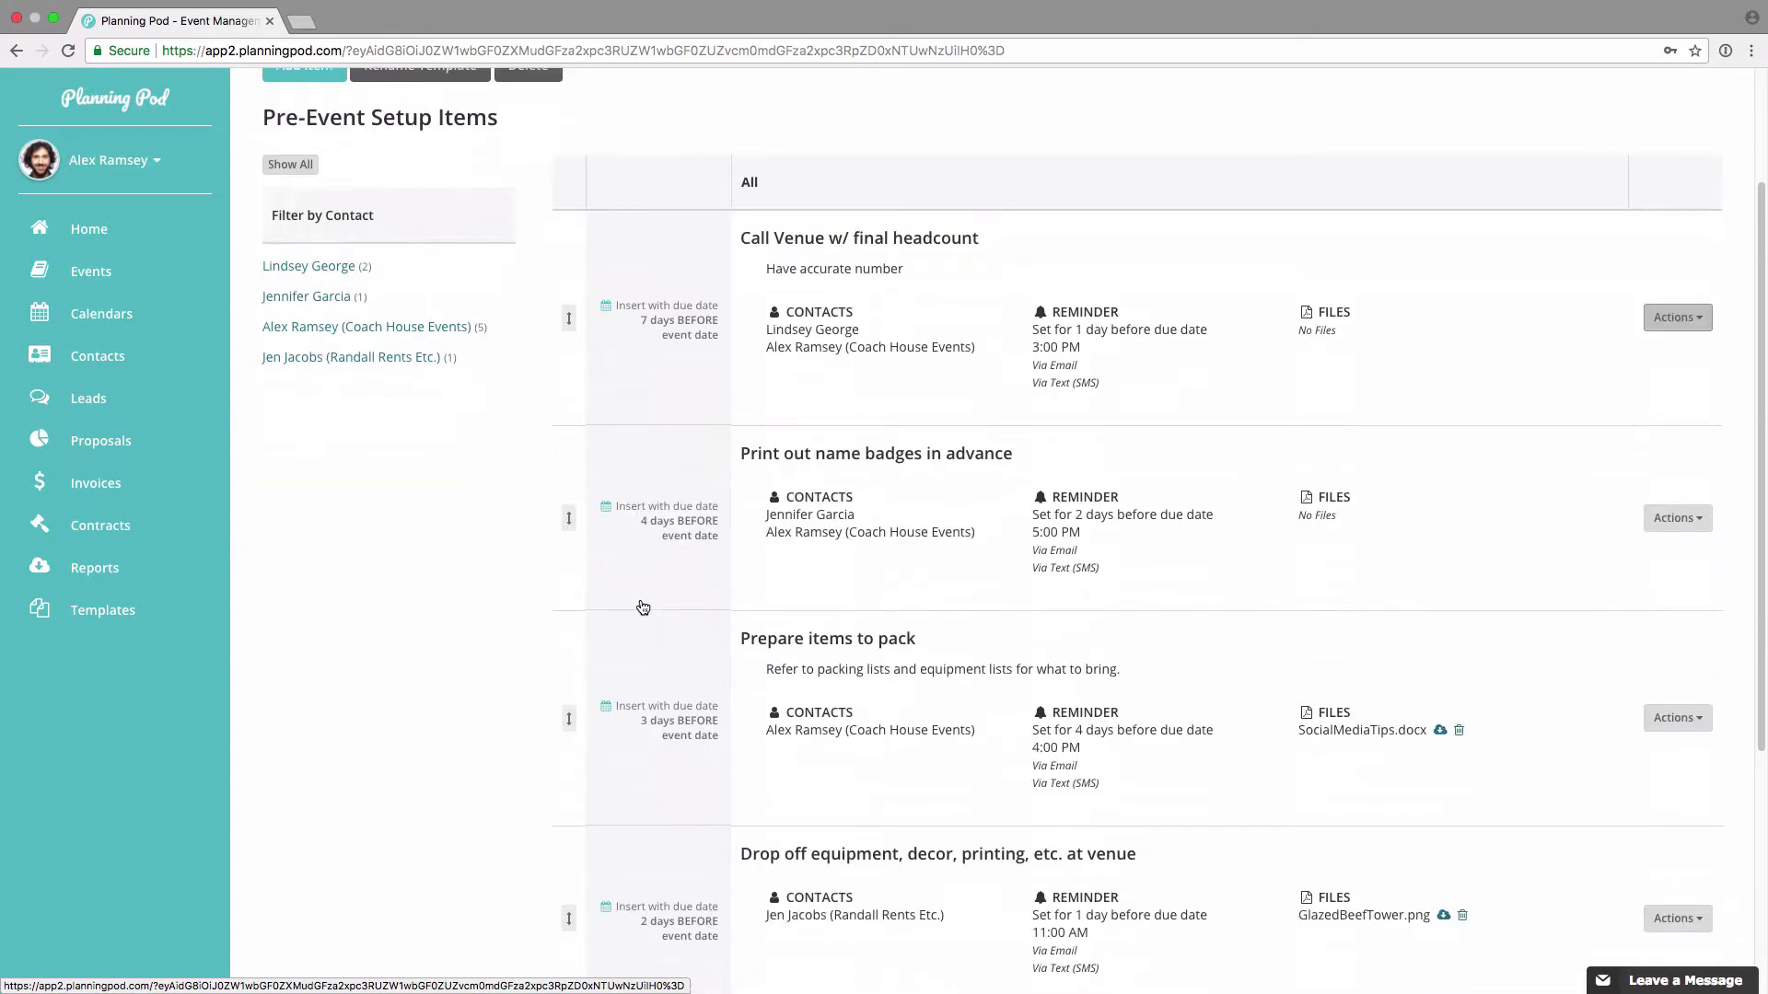
{"action": "scroll", "coordinate": [640, 627], "scroll_direction": "down", "scroll_amount": 5}
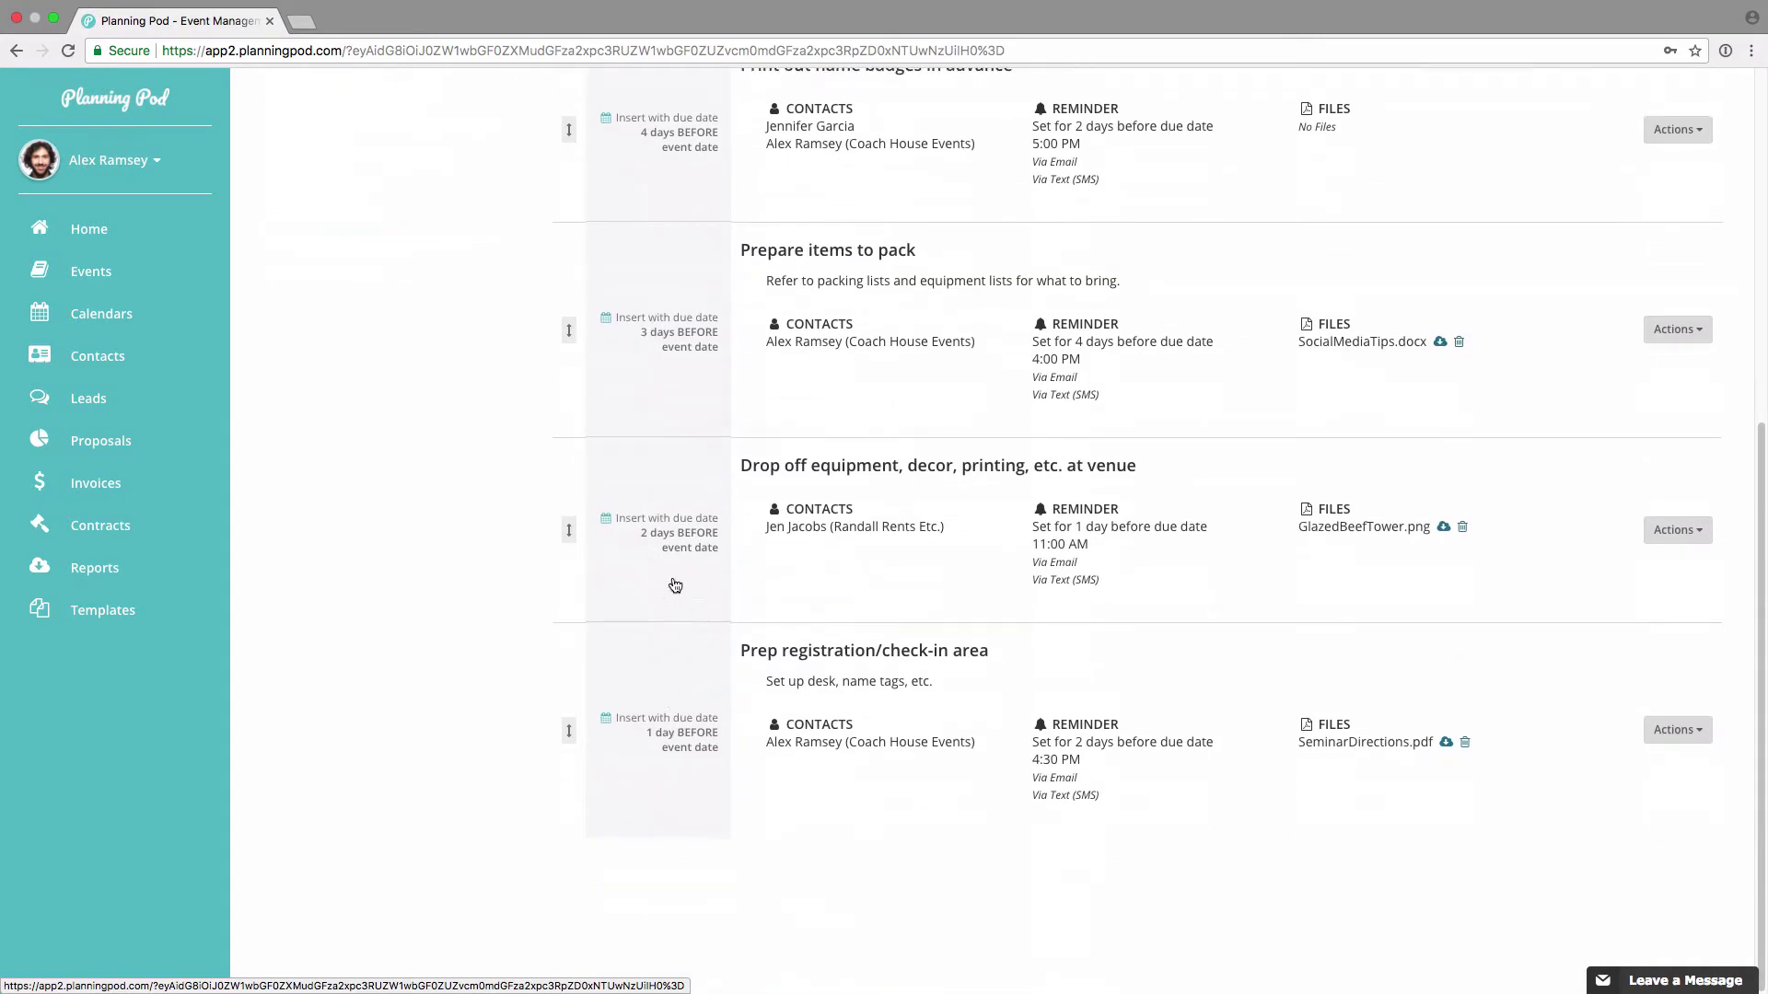
{"action": "scroll", "coordinate": [663, 660], "scroll_direction": "up", "scroll_amount": 10}
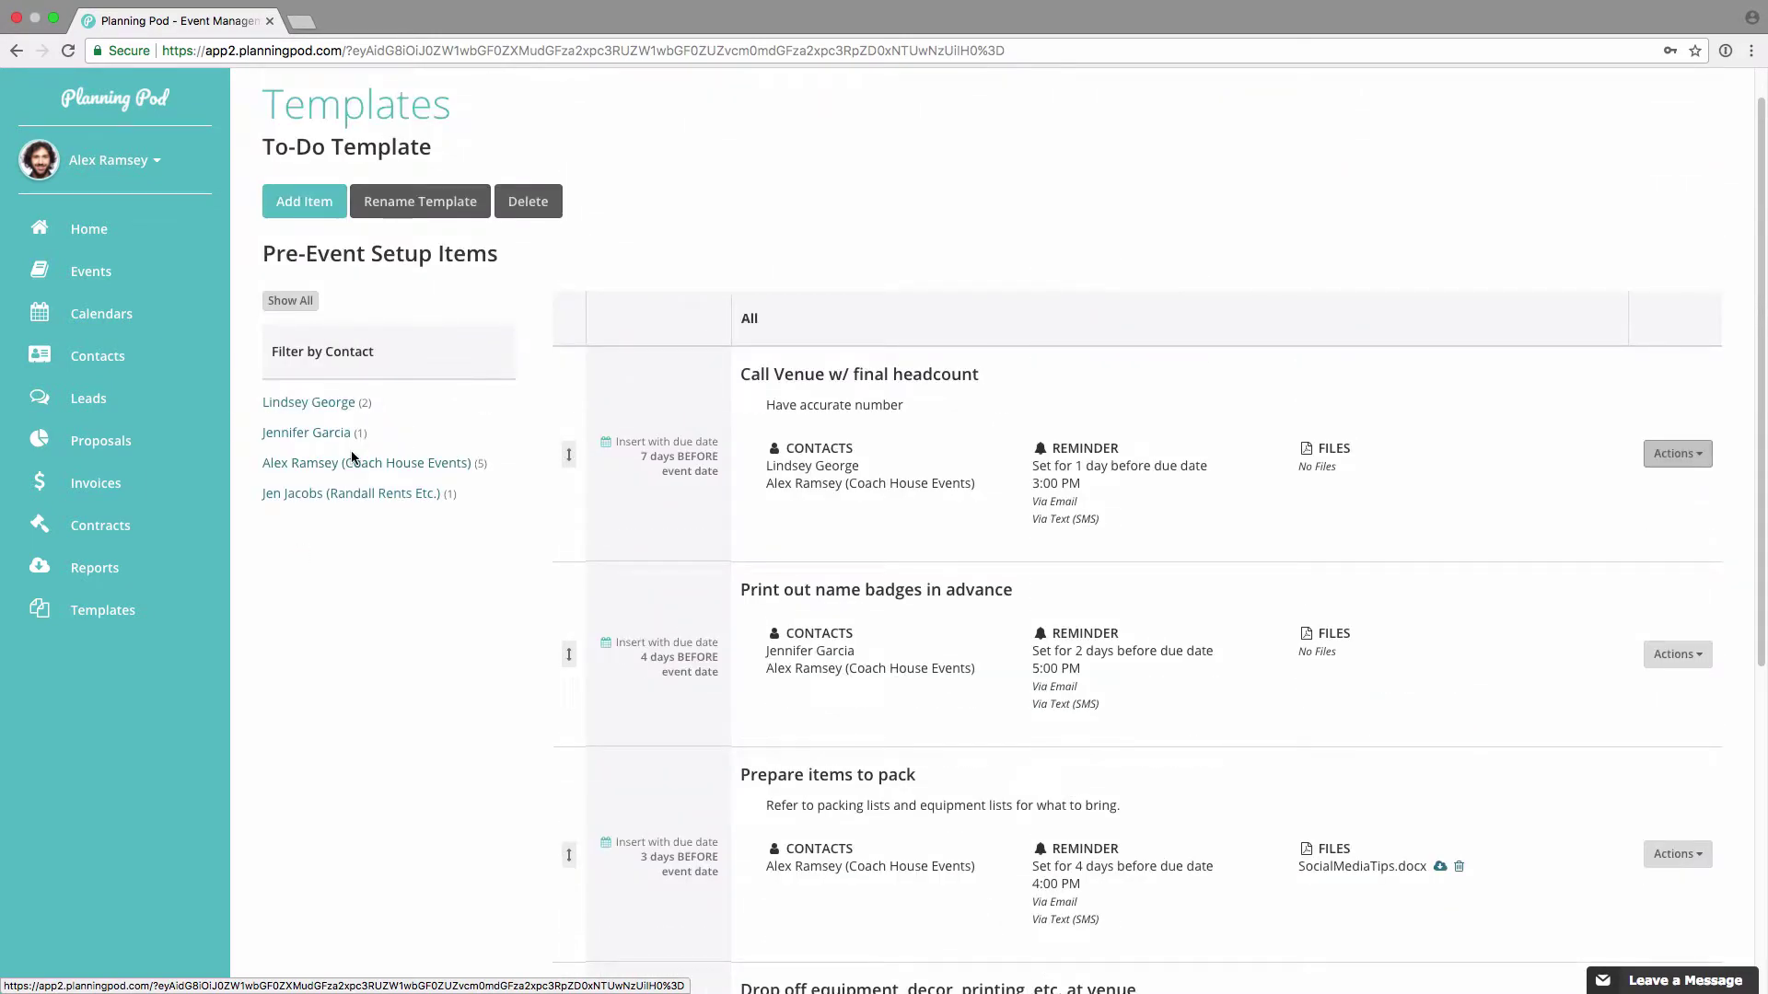
{"action": "scroll", "coordinate": [362, 346], "scroll_direction": "up", "scroll_amount": 1}
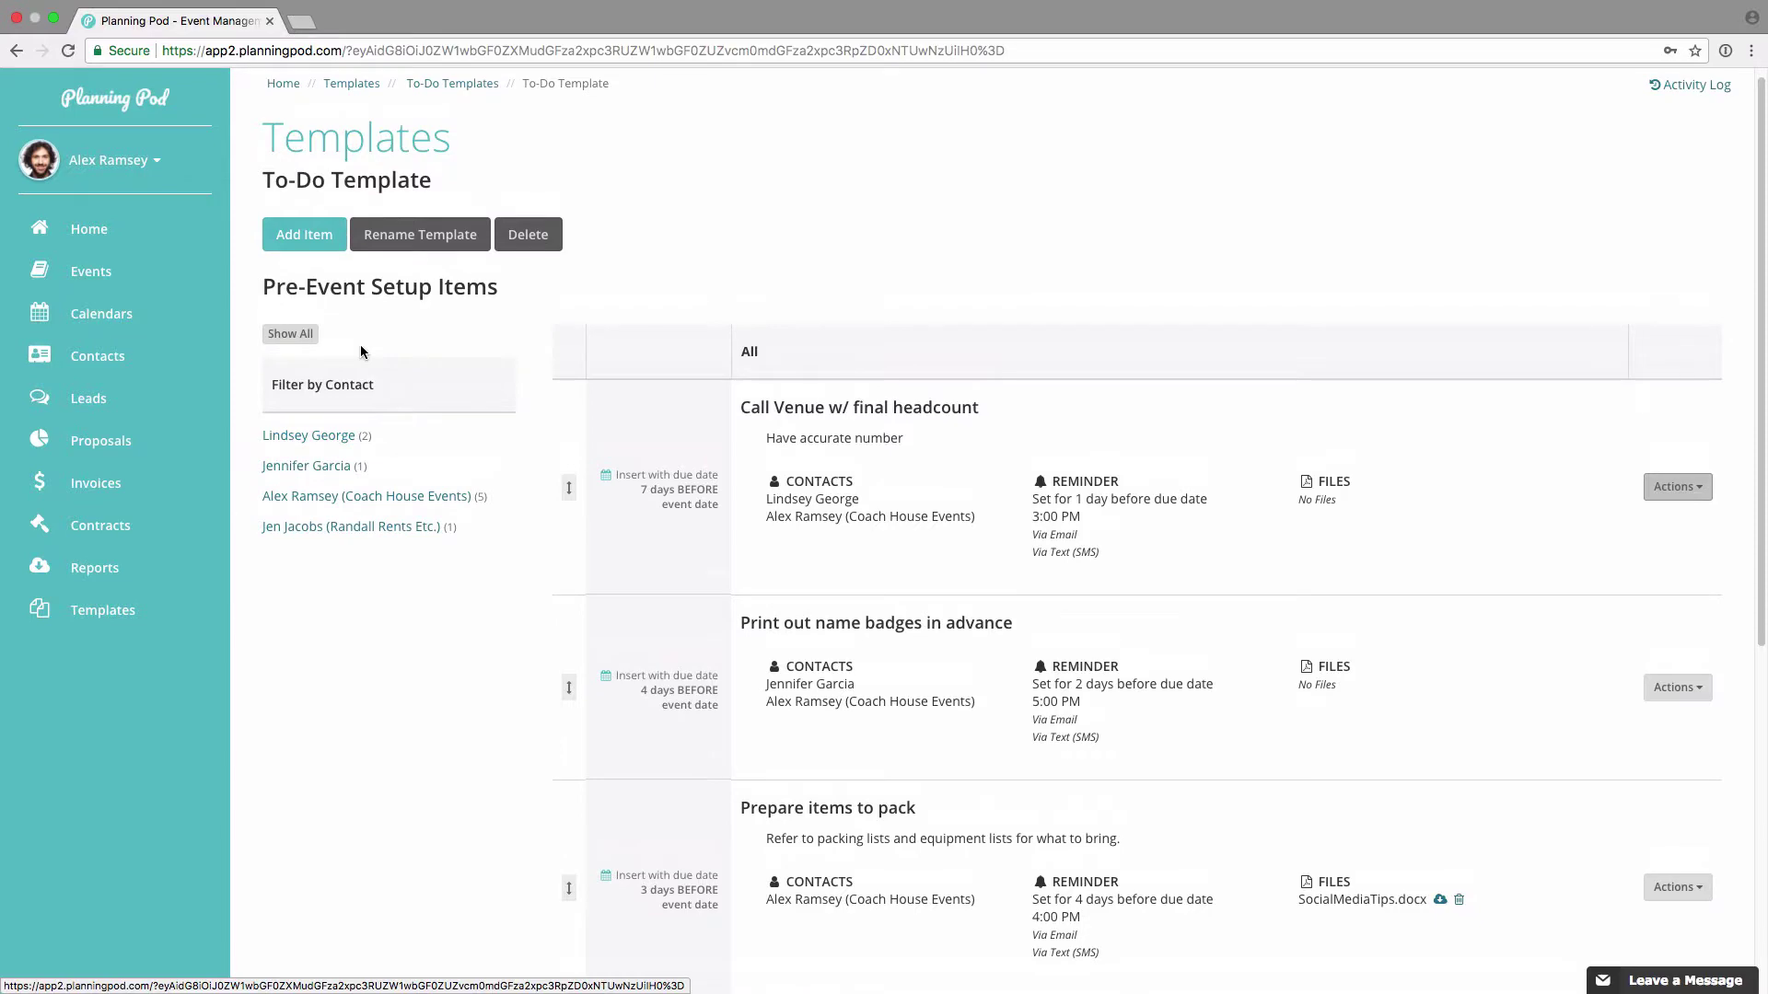
{"action": "scroll", "coordinate": [362, 351], "scroll_direction": "up", "scroll_amount": 1}
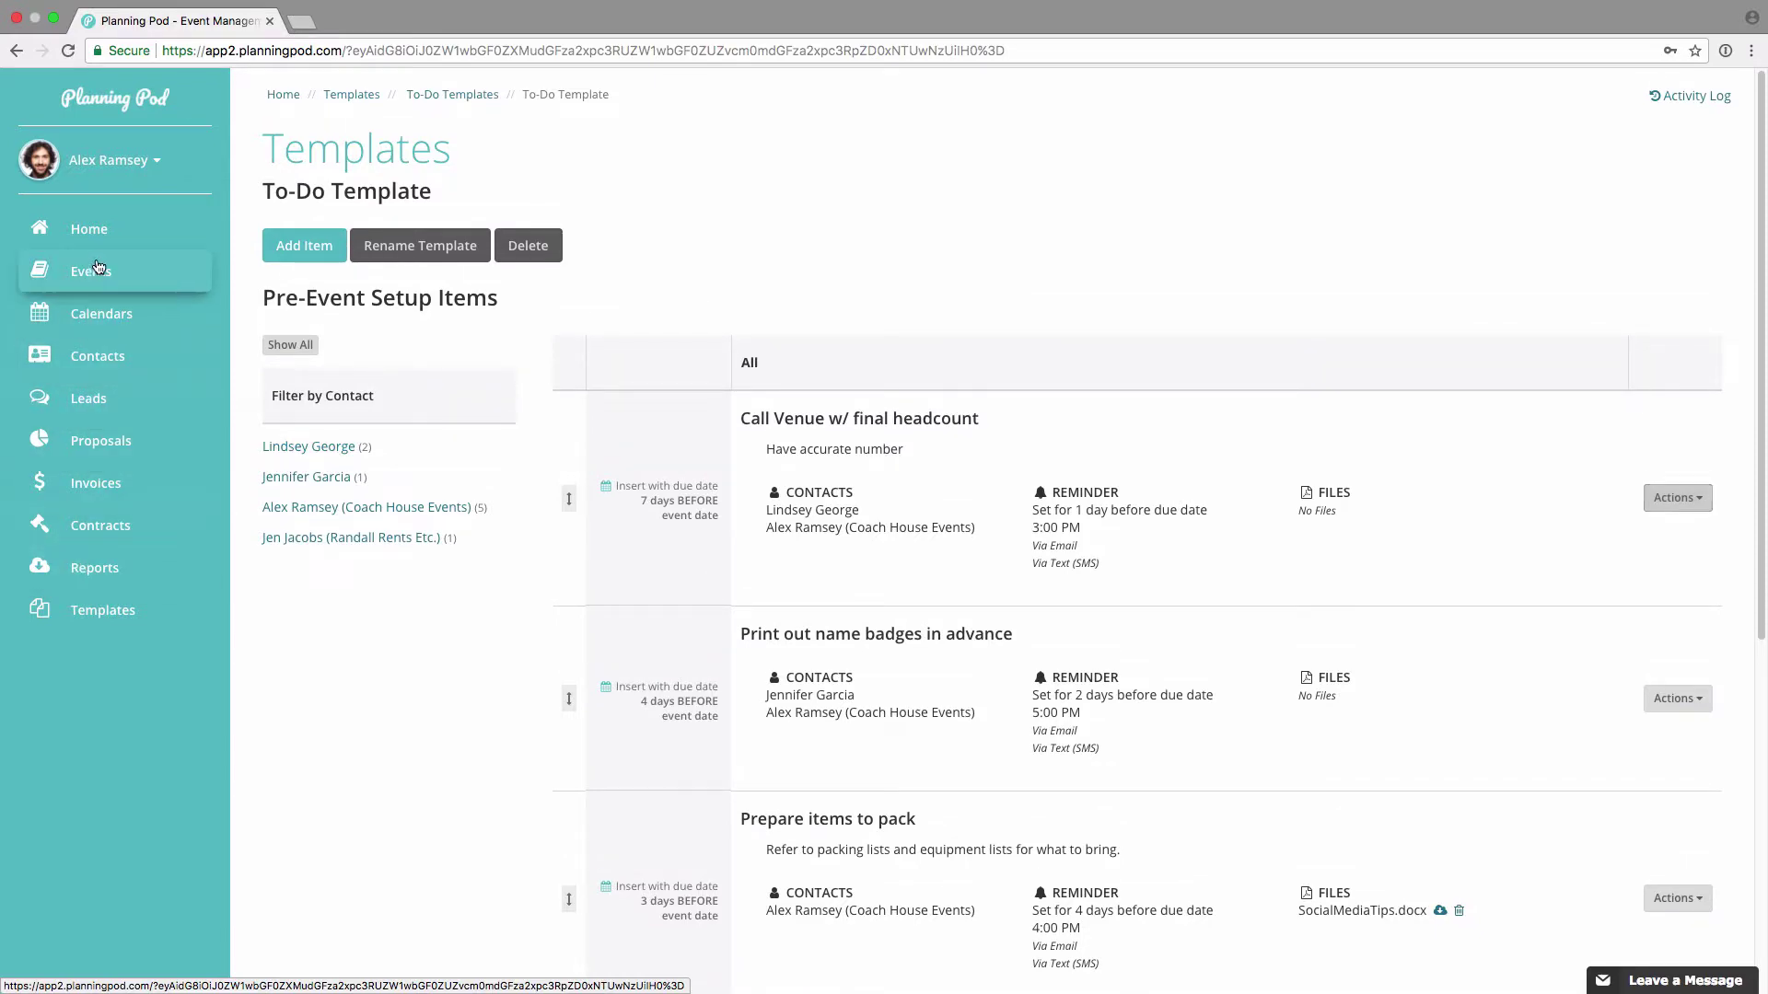
Step: Open the HandsOn Volunteers Annual Gala's to-do list from the events list
{"action": "left_click", "coordinate": [99, 269]}
{"action": "scroll", "coordinate": [627, 636], "scroll_direction": "down", "scroll_amount": 5}
{"action": "left_click", "coordinate": [523, 281]}
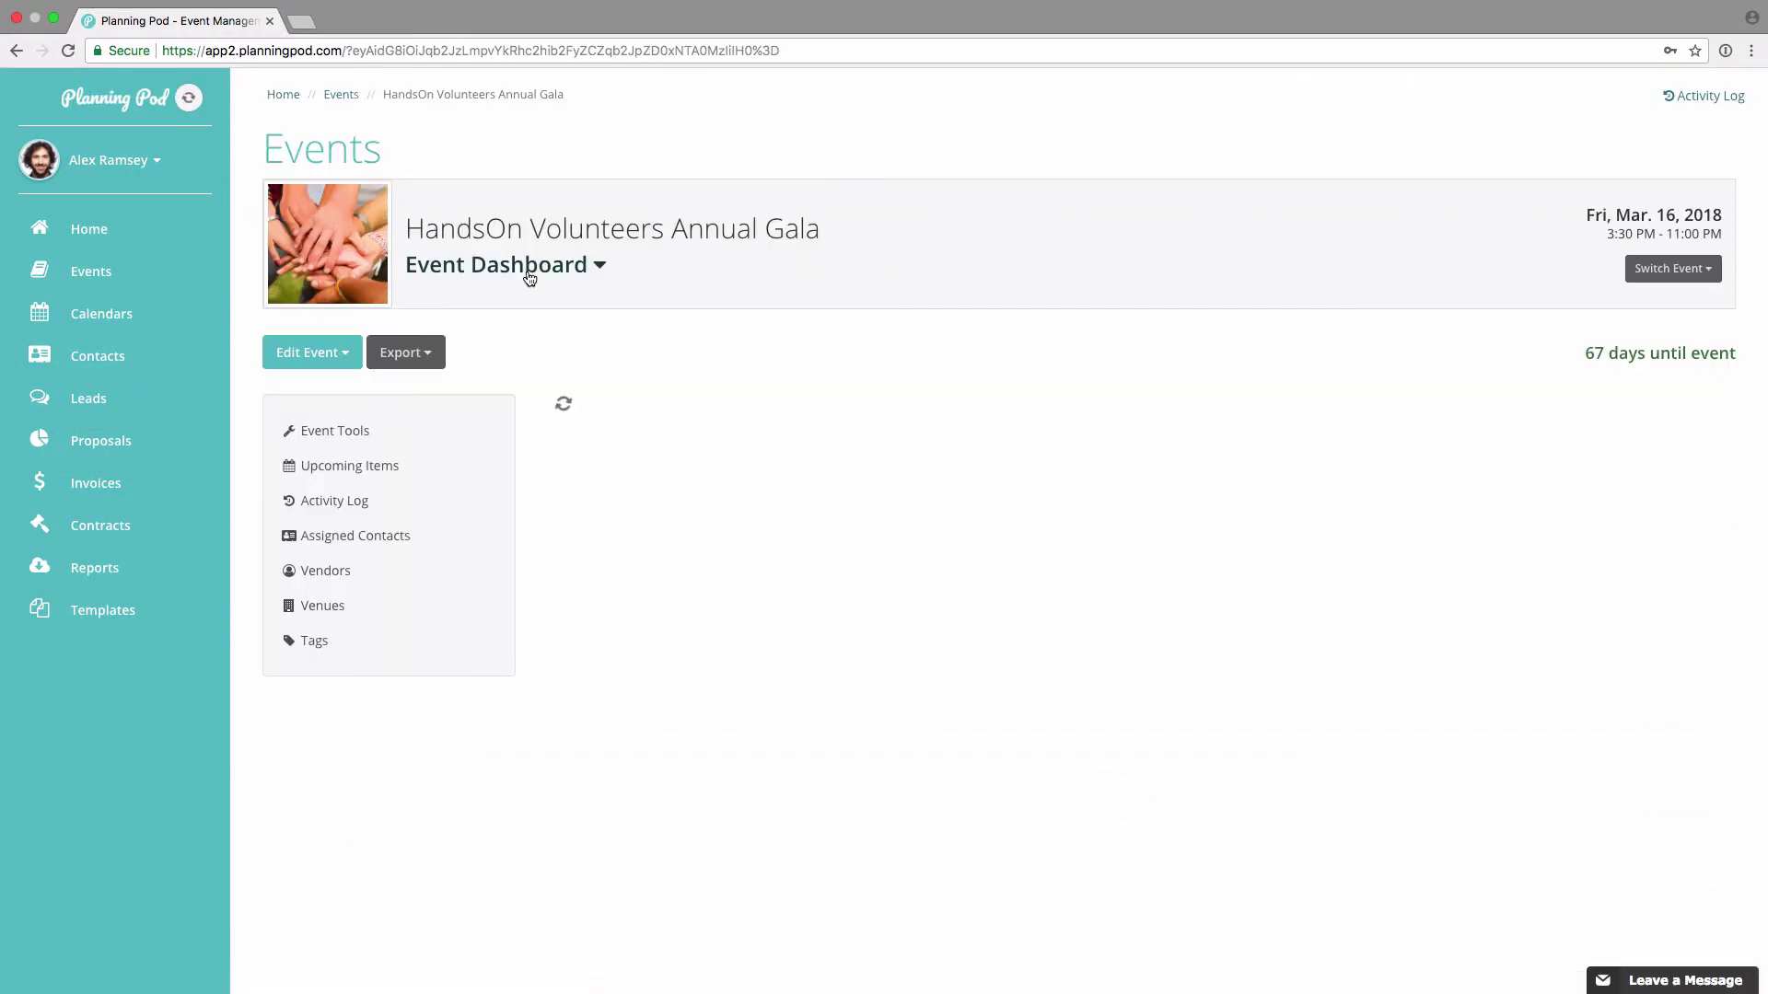
{"action": "scroll", "coordinate": [589, 576], "scroll_direction": "down", "scroll_amount": 10}
{"action": "left_click", "coordinate": [618, 668]}
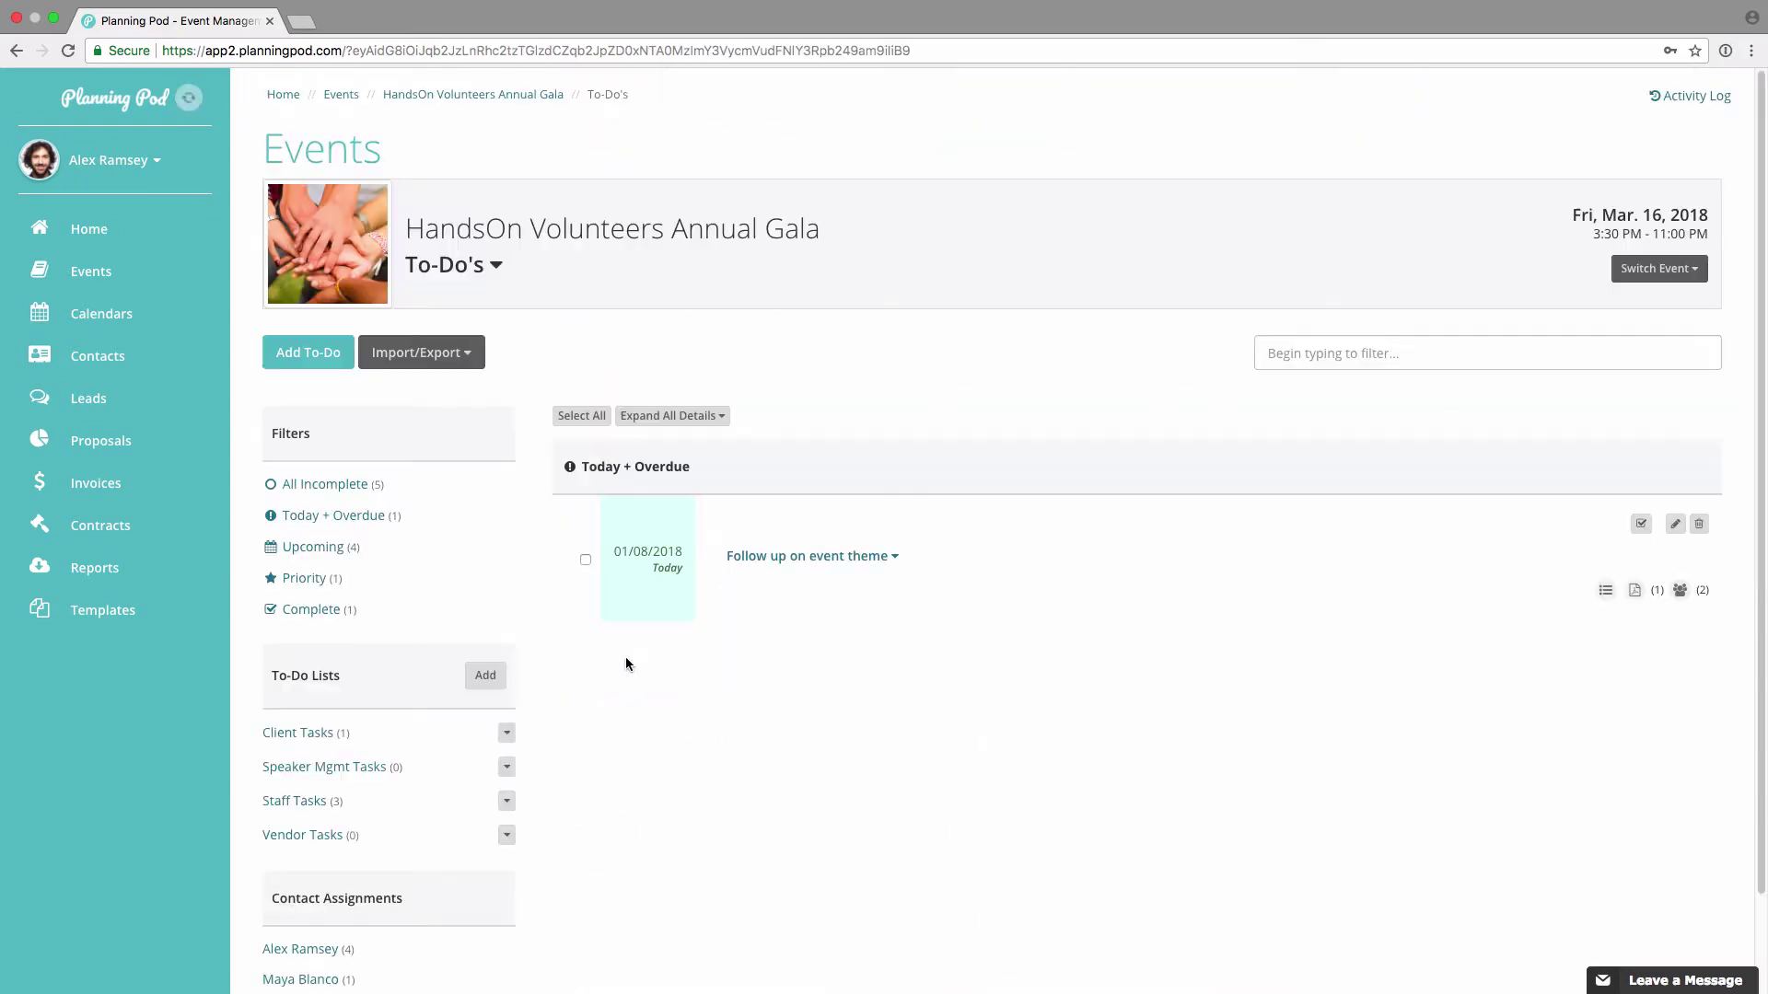
Step: Import only the Pre-Event Setup Items template, removing Sales Meeting Prospects before saving
{"action": "left_click", "coordinate": [462, 364]}
{"action": "left_click", "coordinate": [468, 389]}
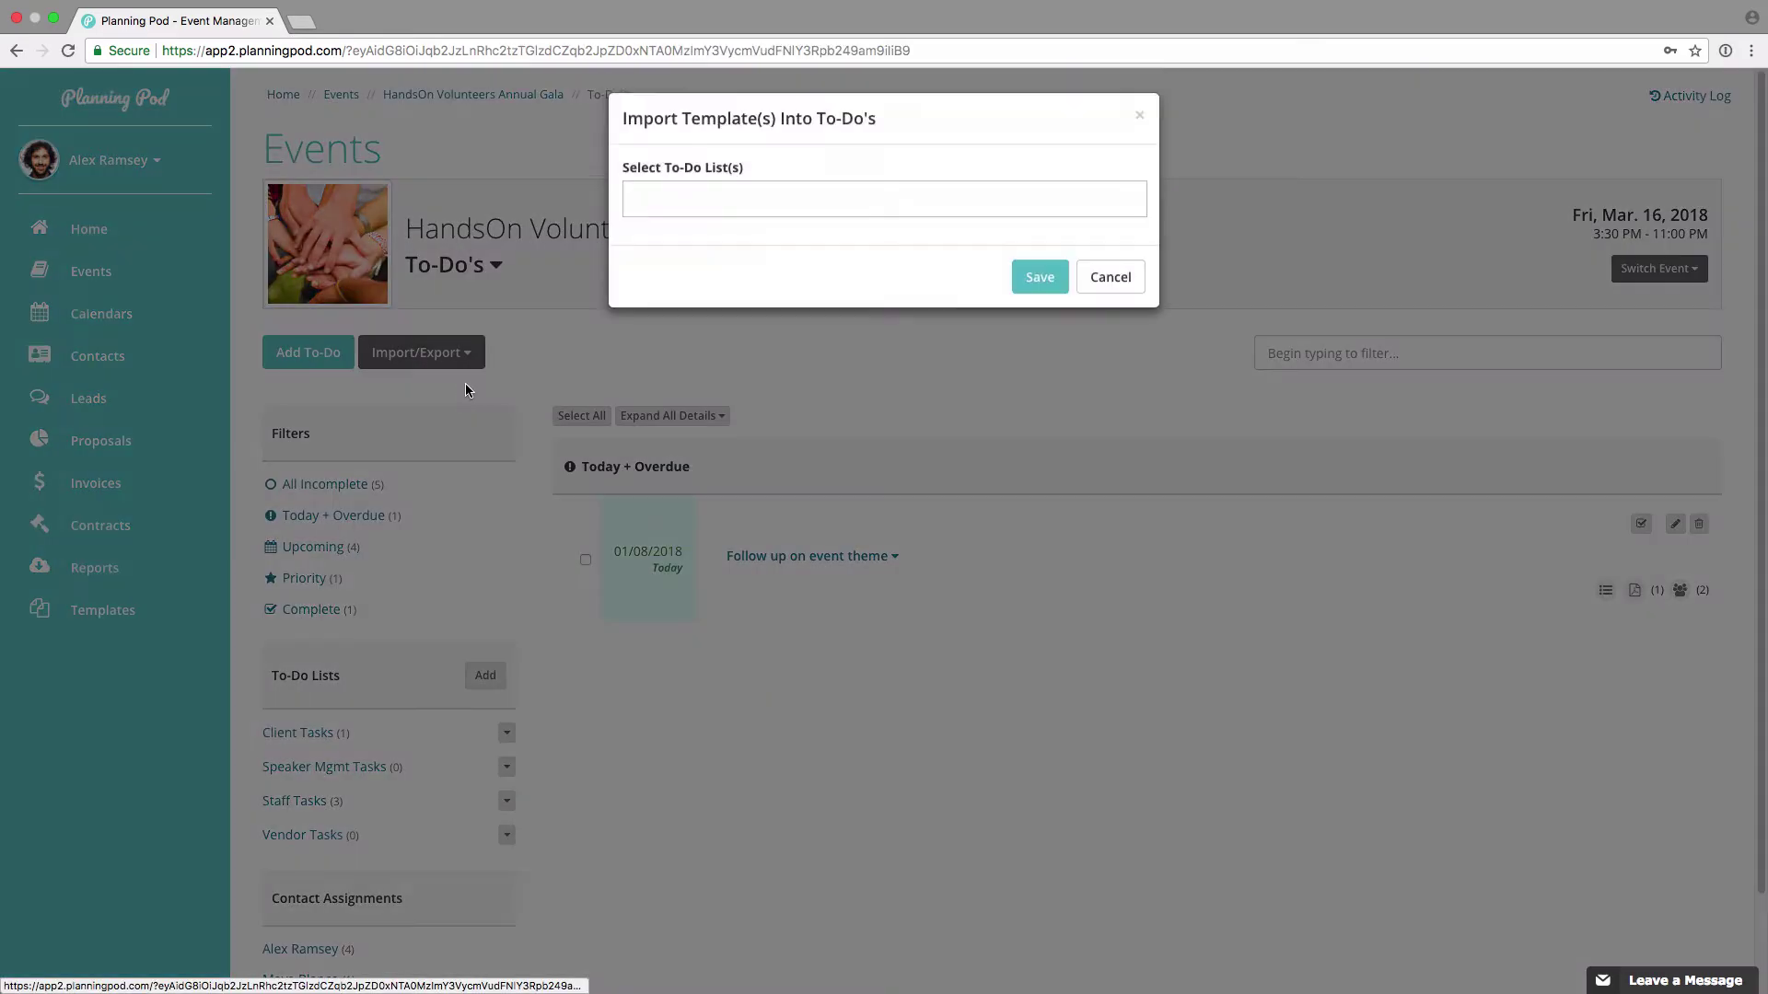
{"action": "left_click", "coordinate": [775, 210]}
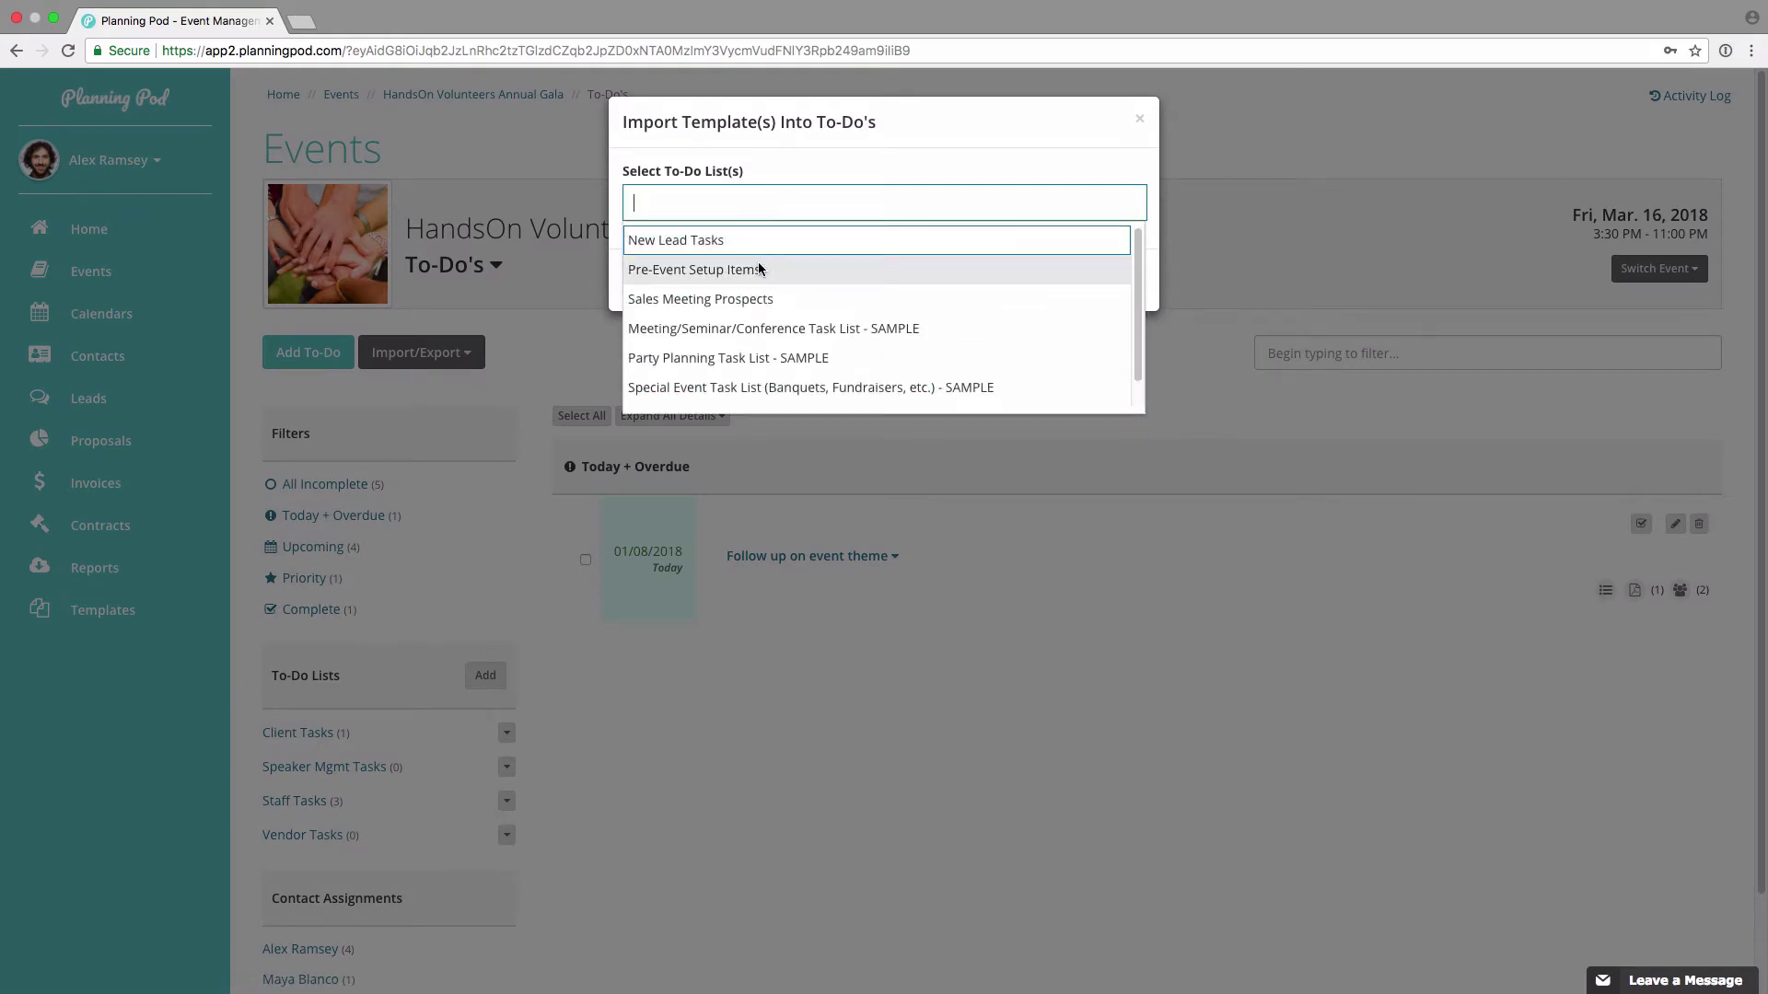
{"action": "left_click", "coordinate": [759, 267]}
{"action": "left_click", "coordinate": [830, 199]}
{"action": "left_click", "coordinate": [801, 287]}
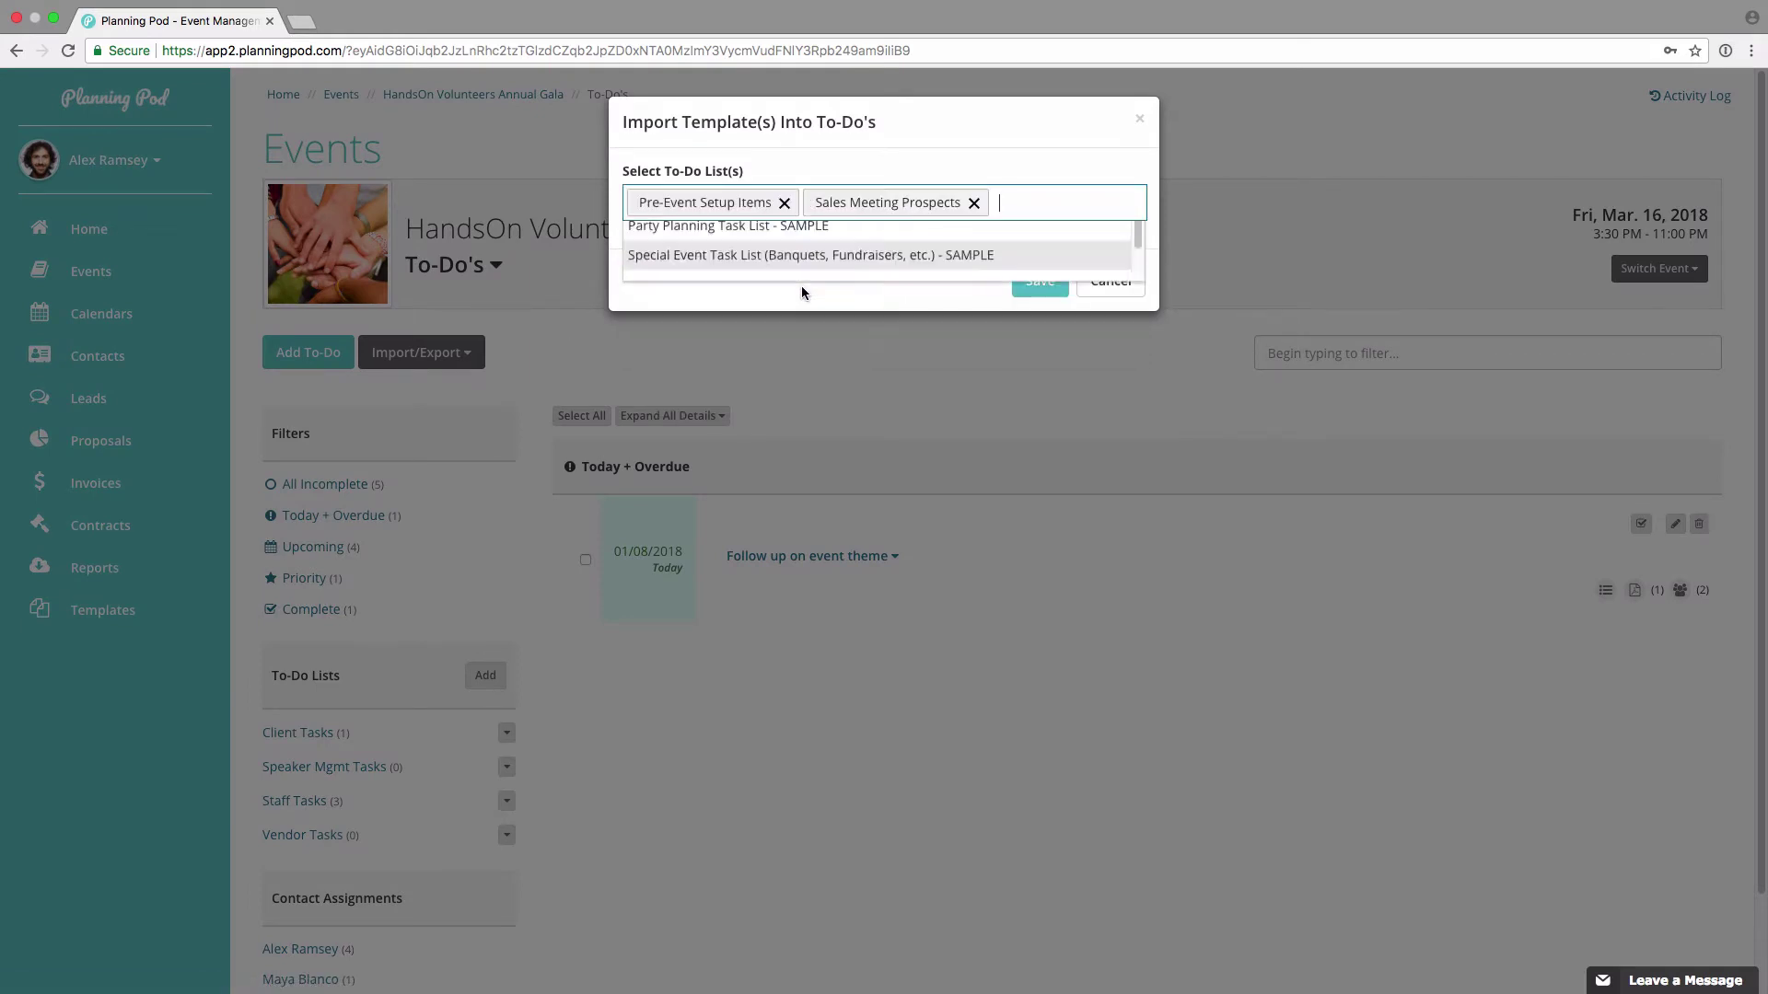
{"action": "left_click", "coordinate": [971, 203]}
{"action": "left_click", "coordinate": [1064, 280]}
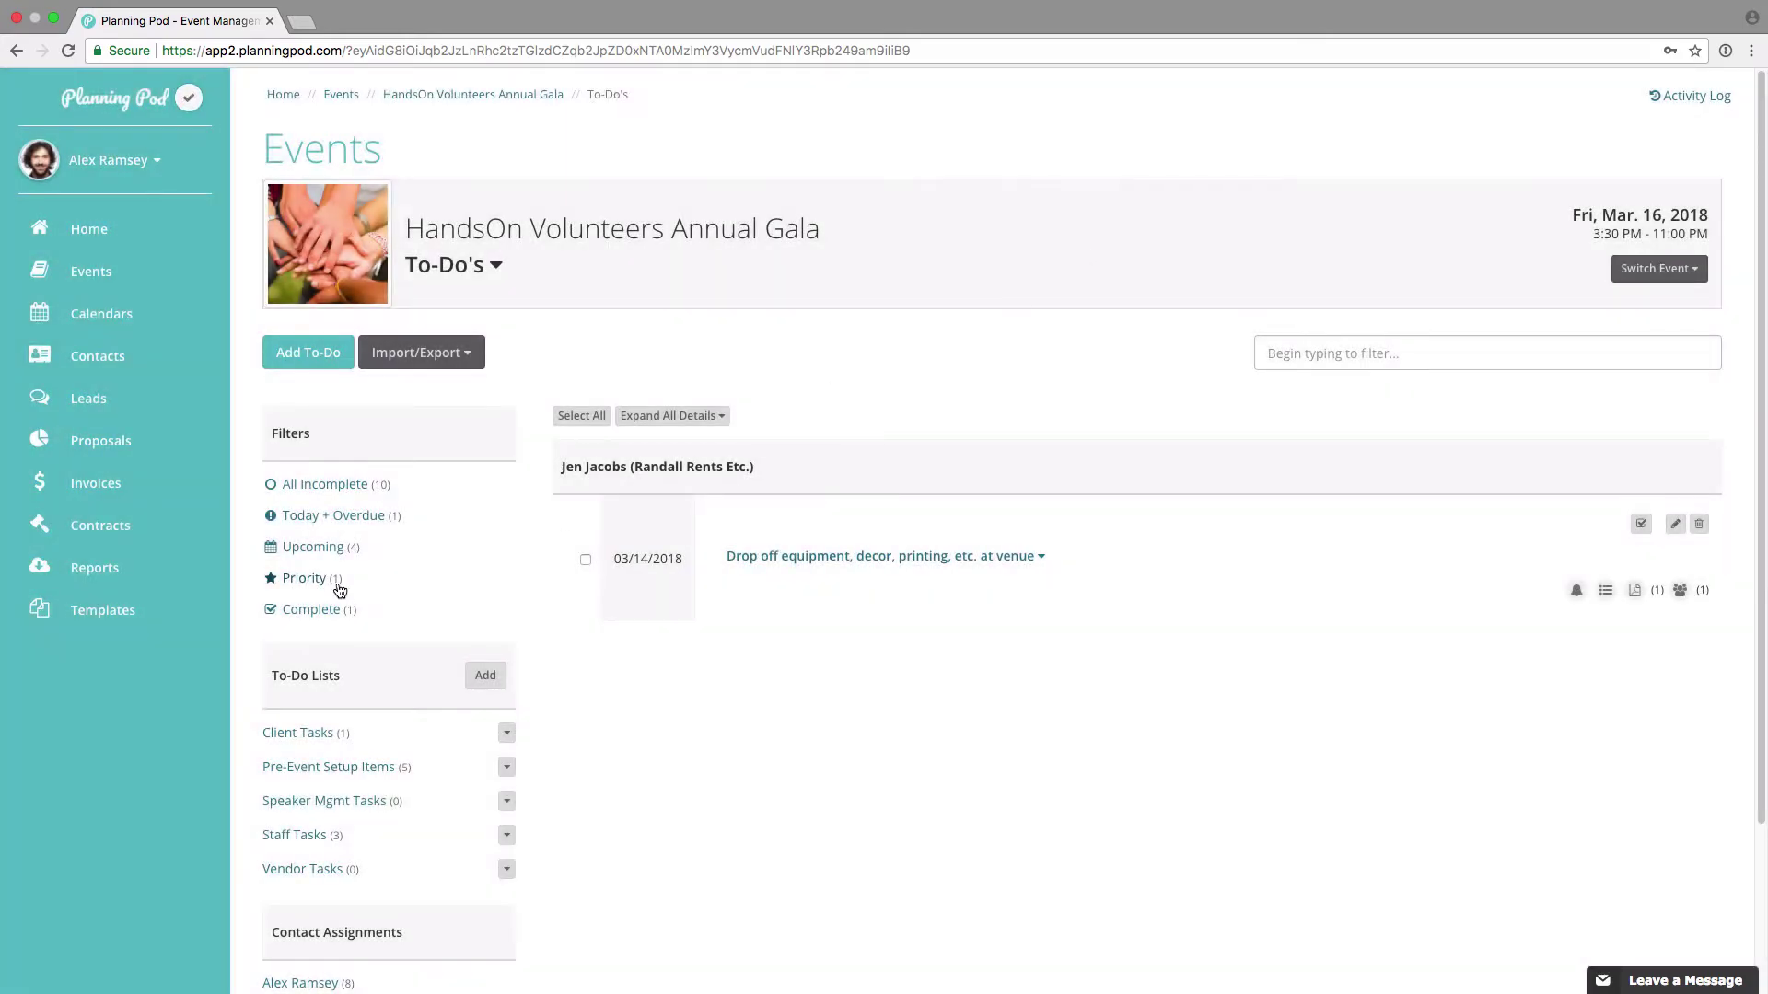
Step: Filter the gala's to-dos to All Incomplete and review Call Venue w/ final headcount, due 03/09/2018
{"action": "left_click", "coordinate": [333, 492]}
{"action": "scroll", "coordinate": [688, 678], "scroll_direction": "down", "scroll_amount": 9}
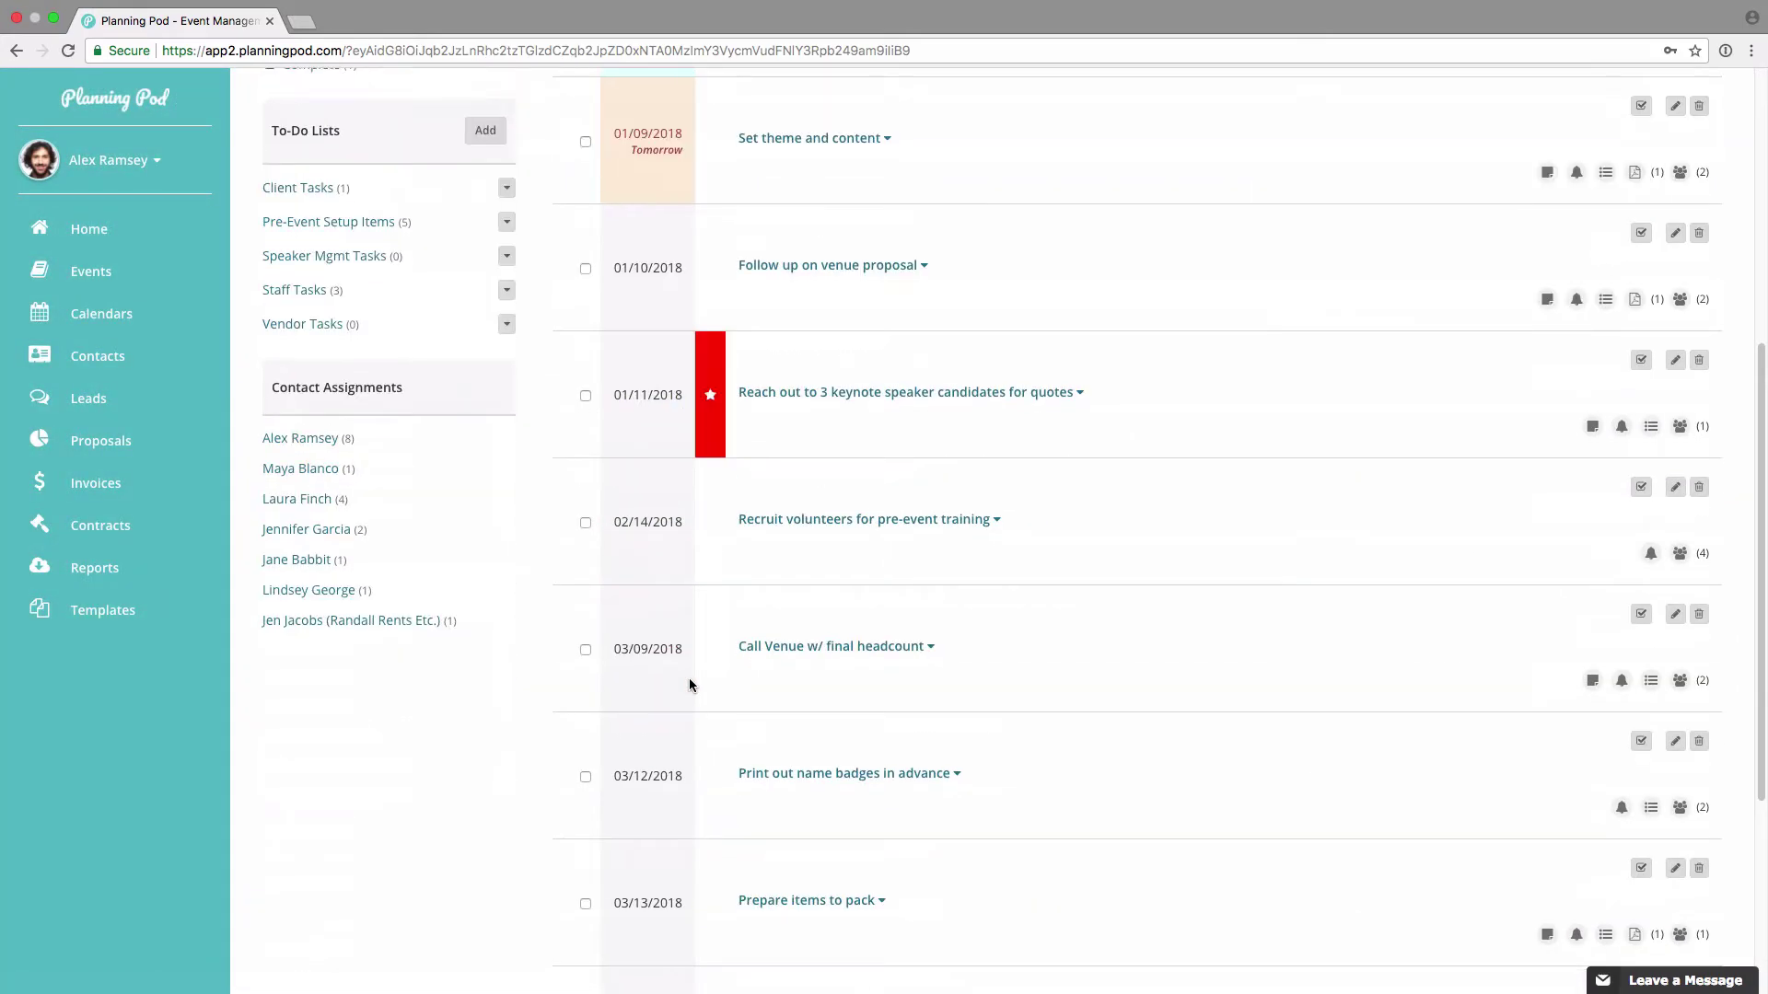
{"action": "scroll", "coordinate": [689, 685], "scroll_direction": "down", "scroll_amount": 1}
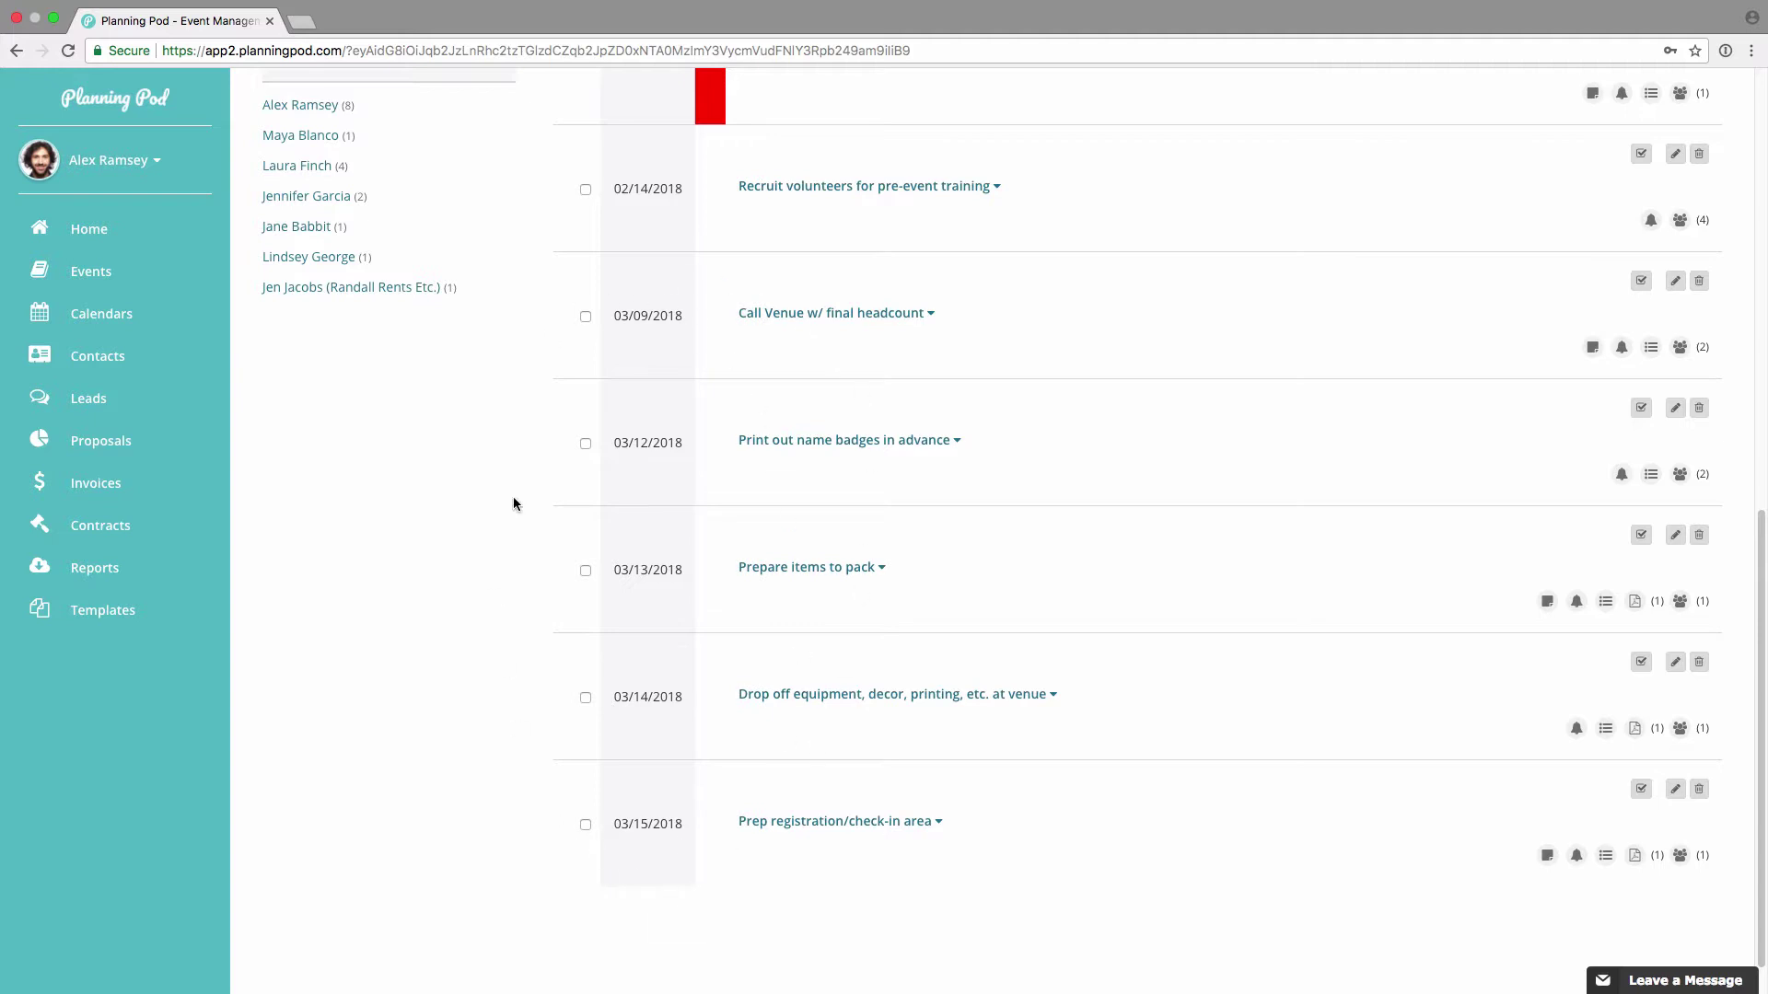
{"action": "scroll", "coordinate": [697, 766], "scroll_direction": "up", "scroll_amount": 2}
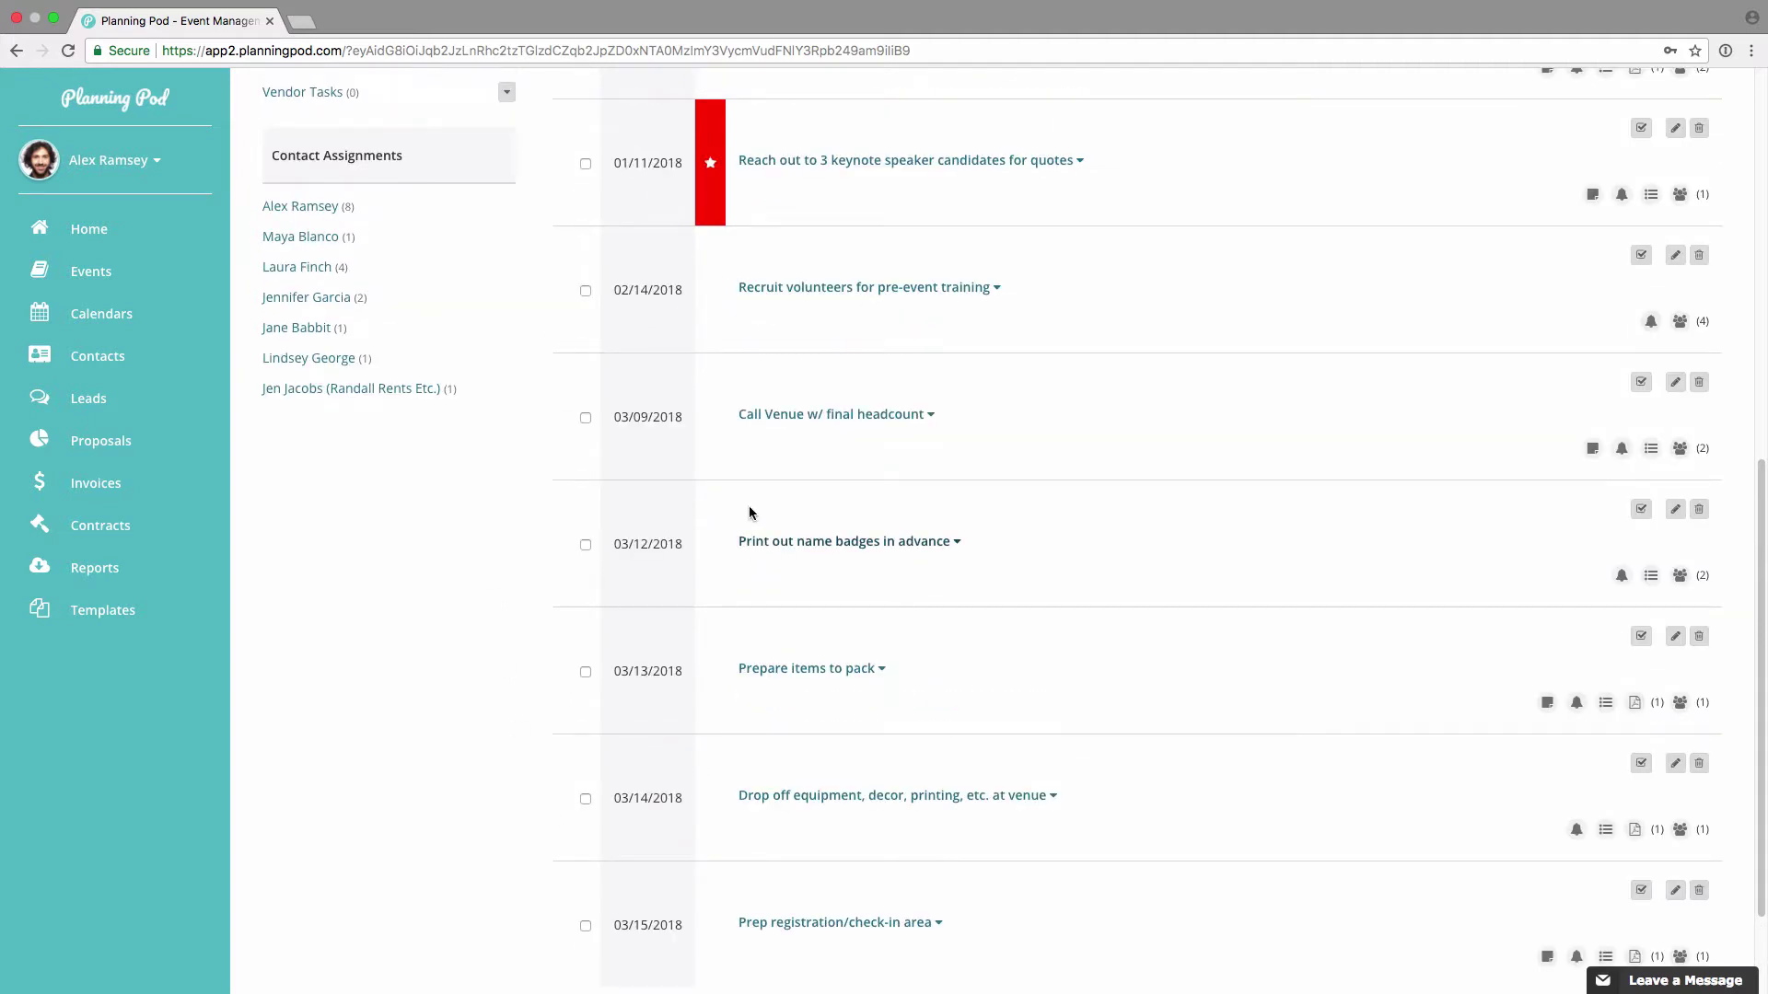
{"action": "left_click", "coordinate": [810, 416]}
{"action": "left_click", "coordinate": [817, 416]}
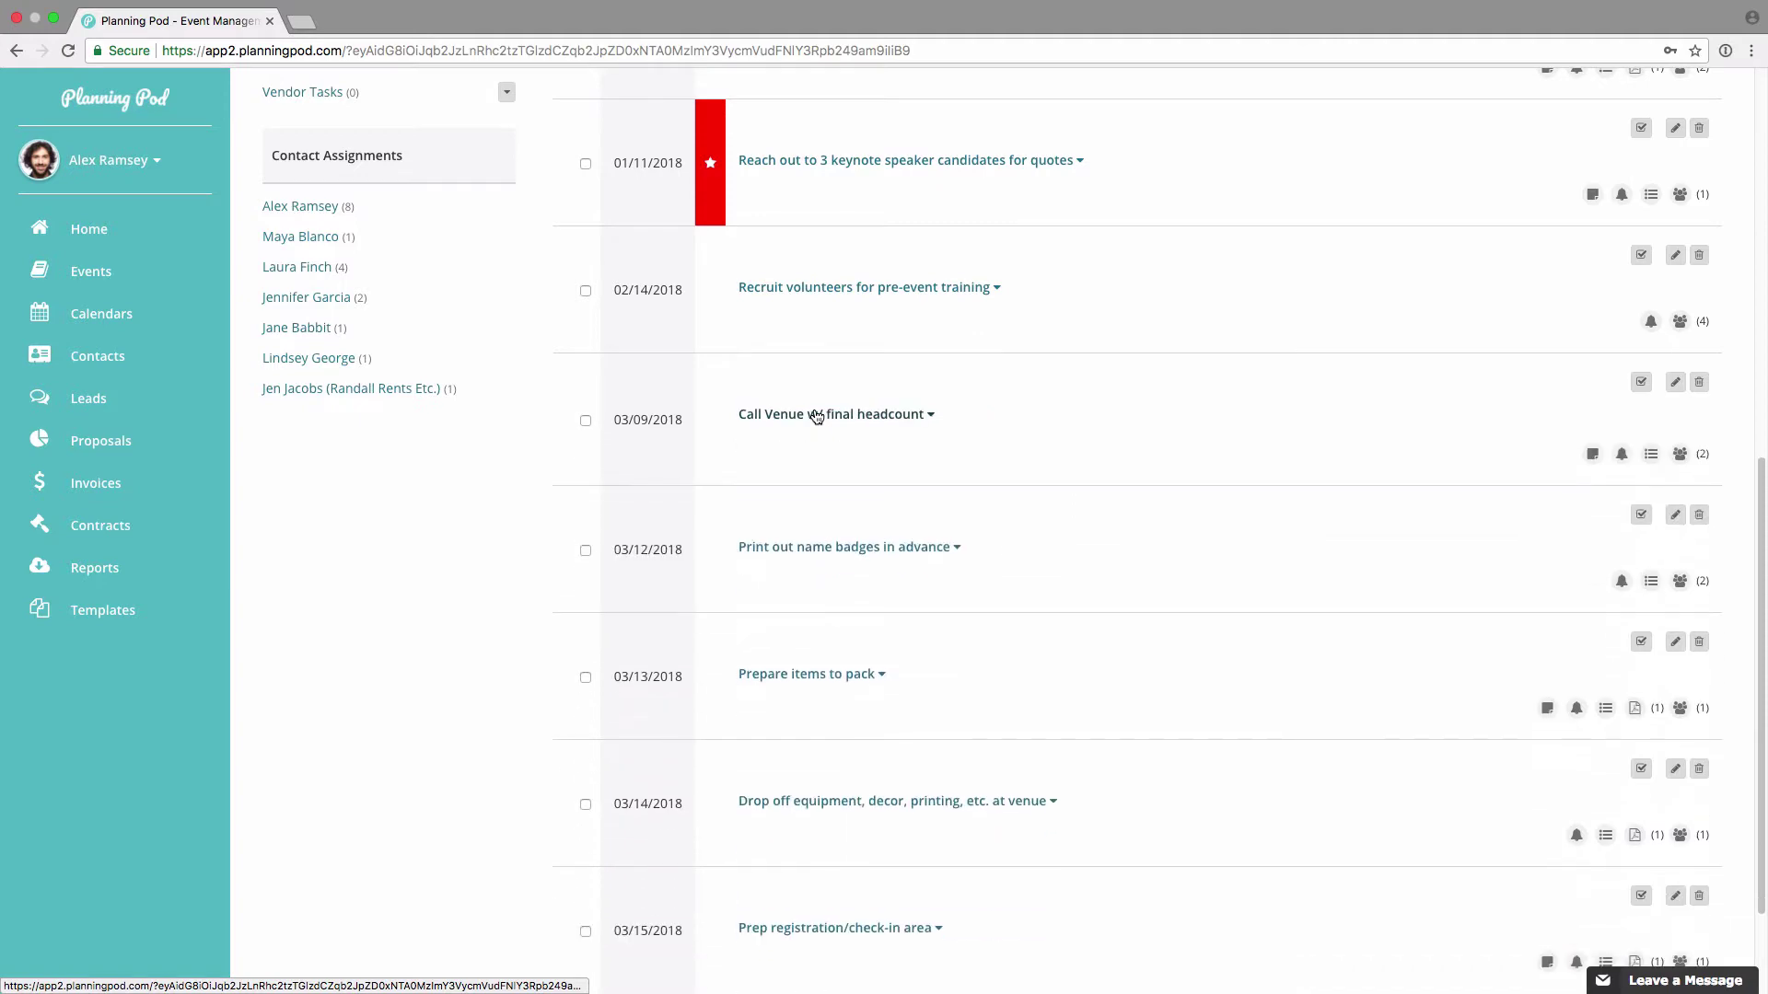
{"action": "scroll", "coordinate": [763, 497], "scroll_direction": "up", "scroll_amount": 6}
{"action": "scroll", "coordinate": [760, 514], "scroll_direction": "up", "scroll_amount": 5}
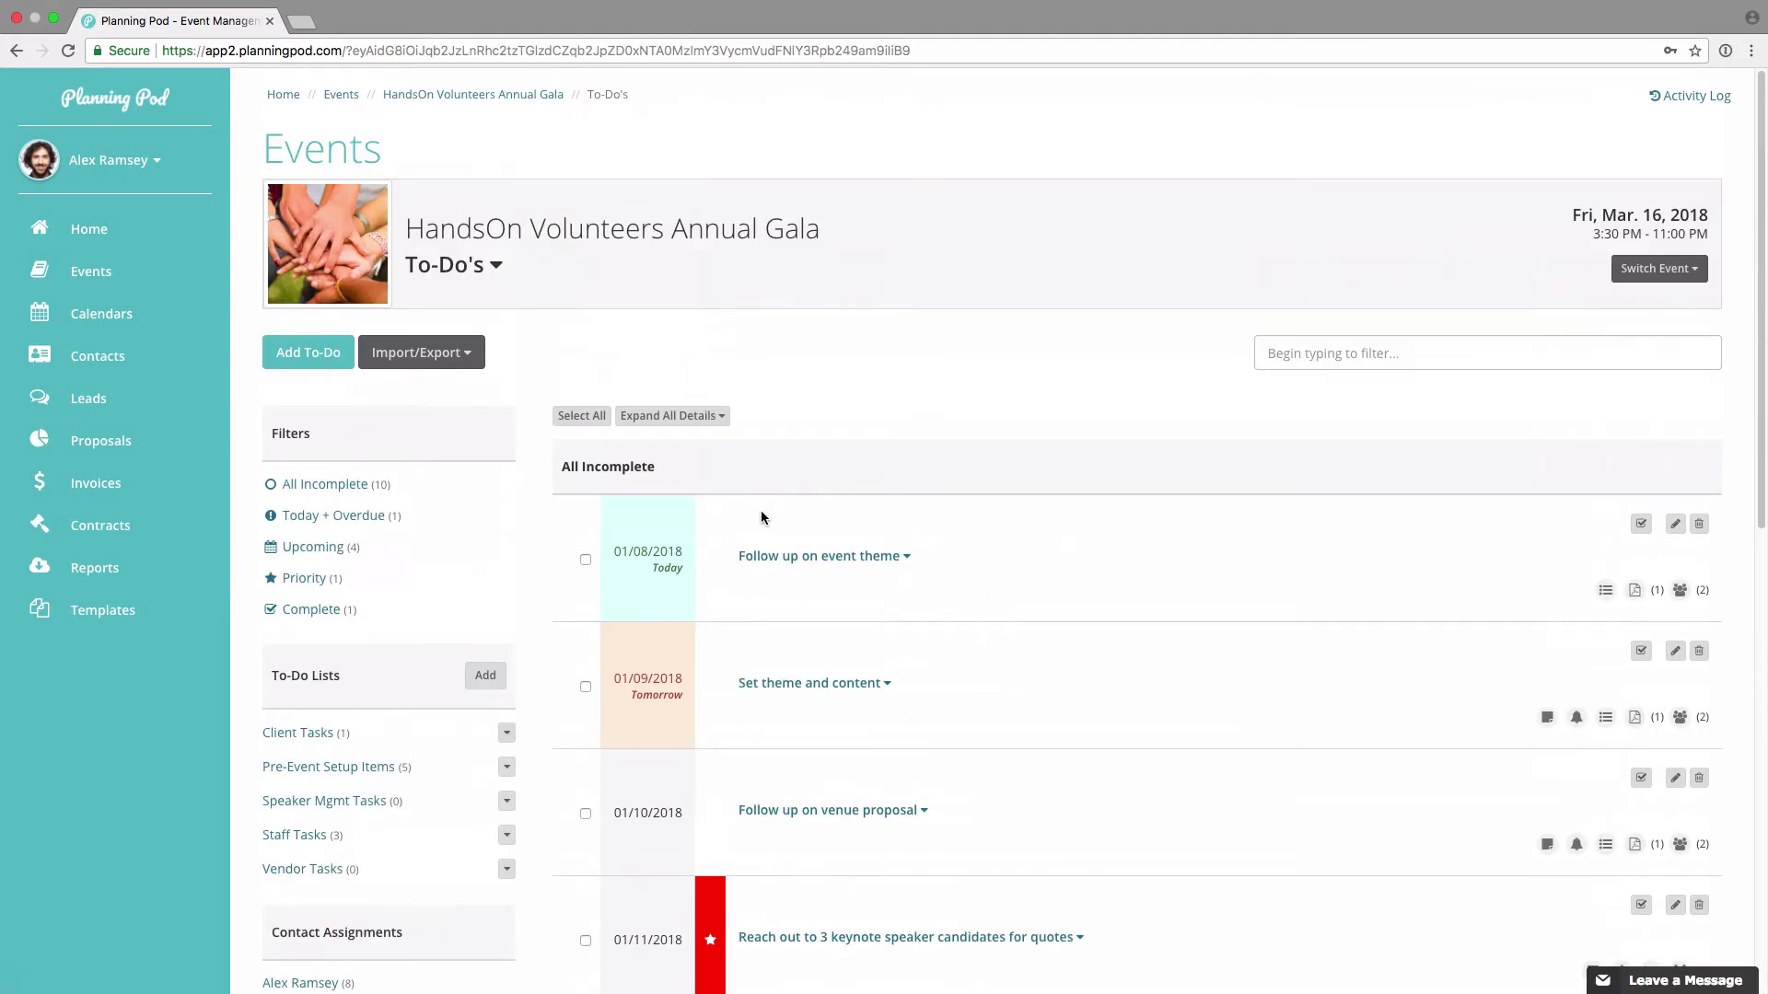
{"action": "left_click", "coordinate": [466, 361]}
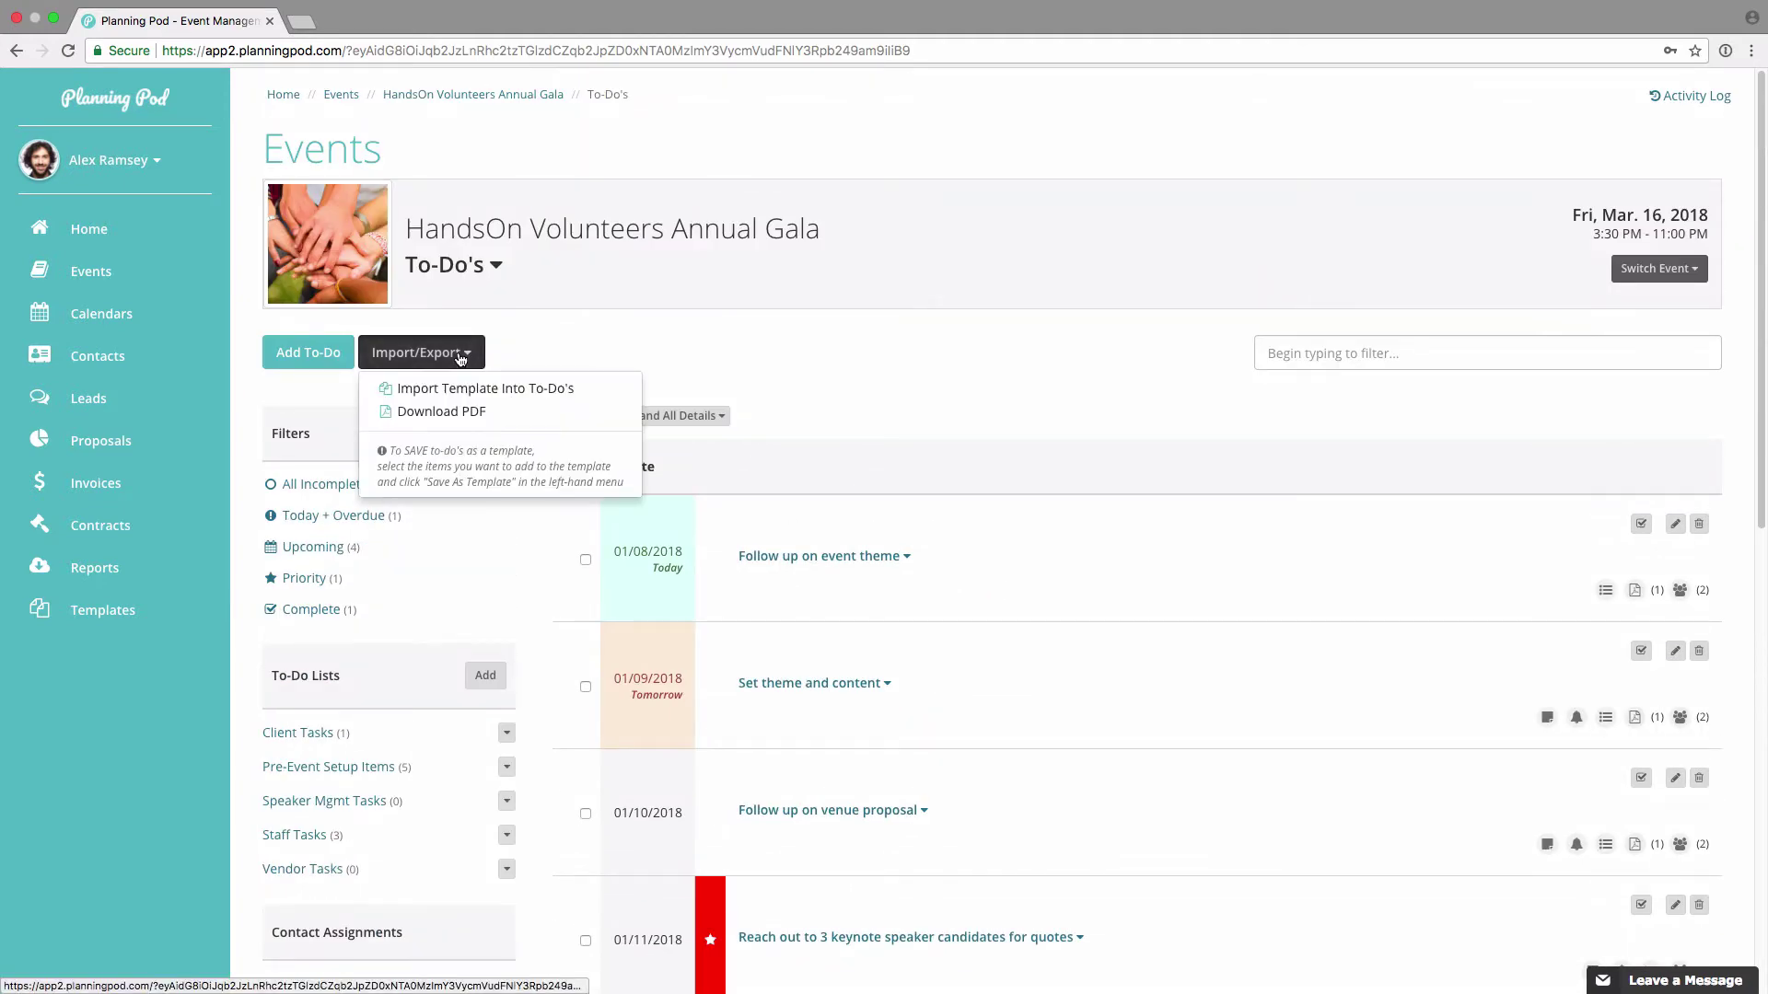
{"action": "left_click", "coordinate": [480, 417]}
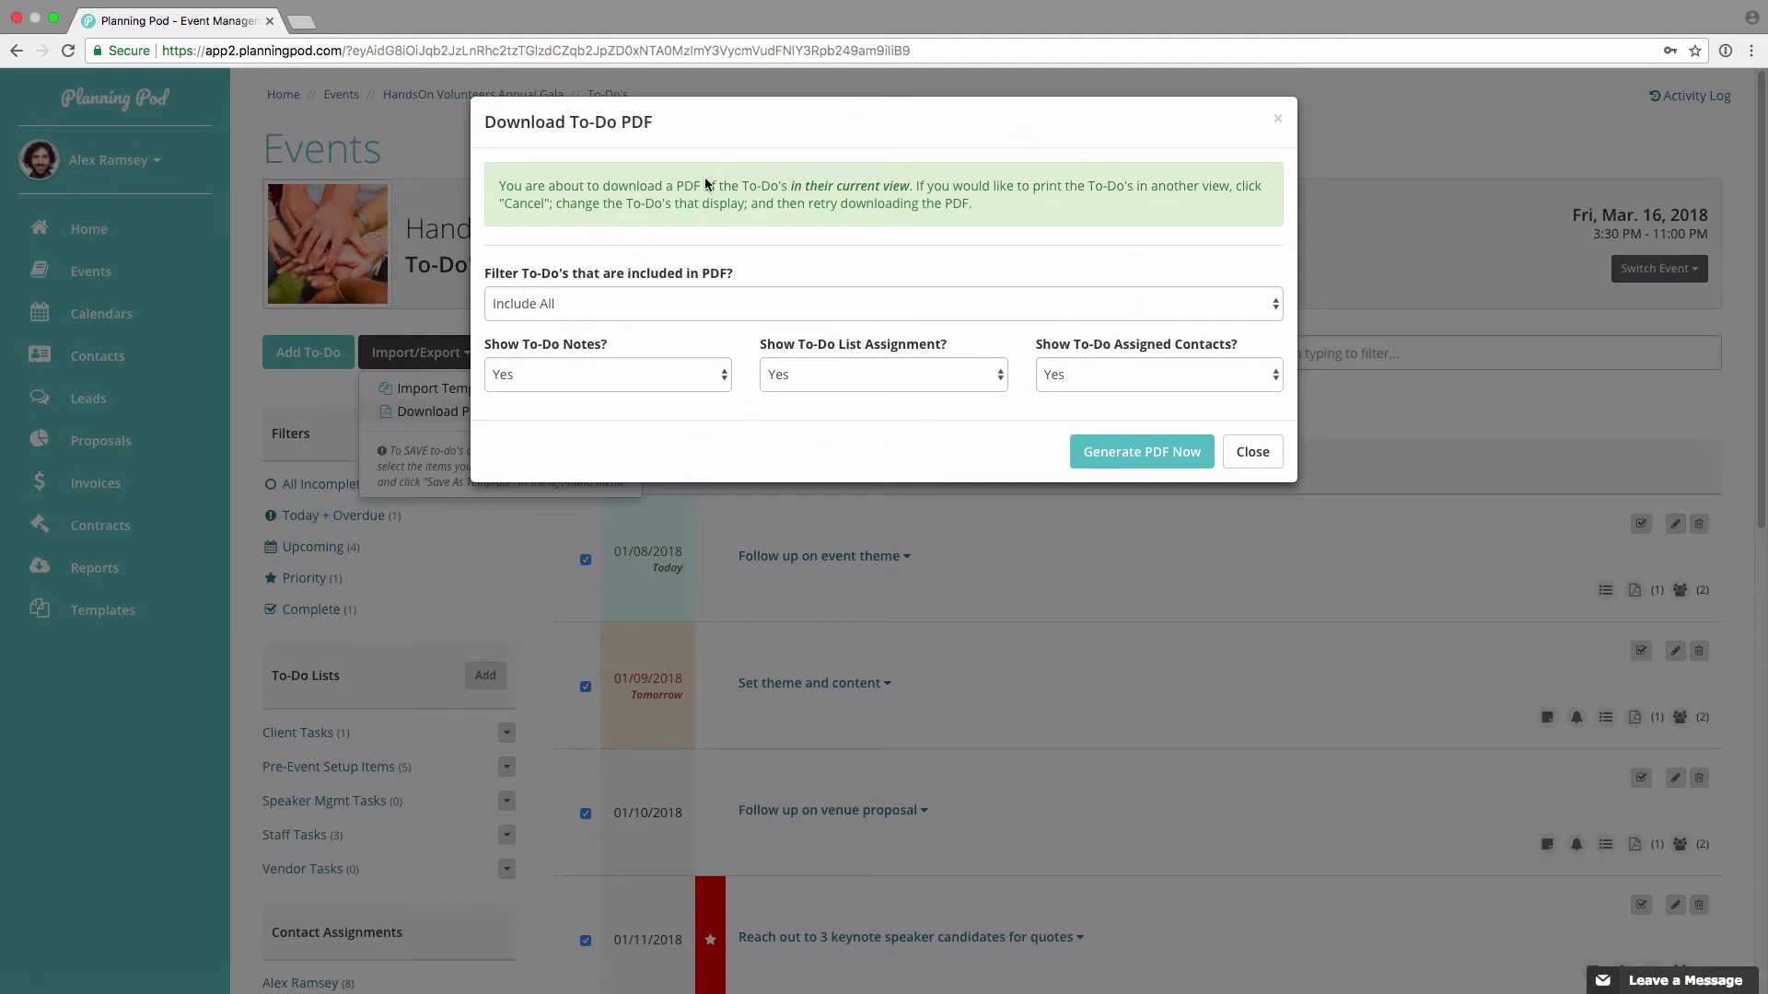
{"action": "left_click", "coordinate": [1251, 453]}
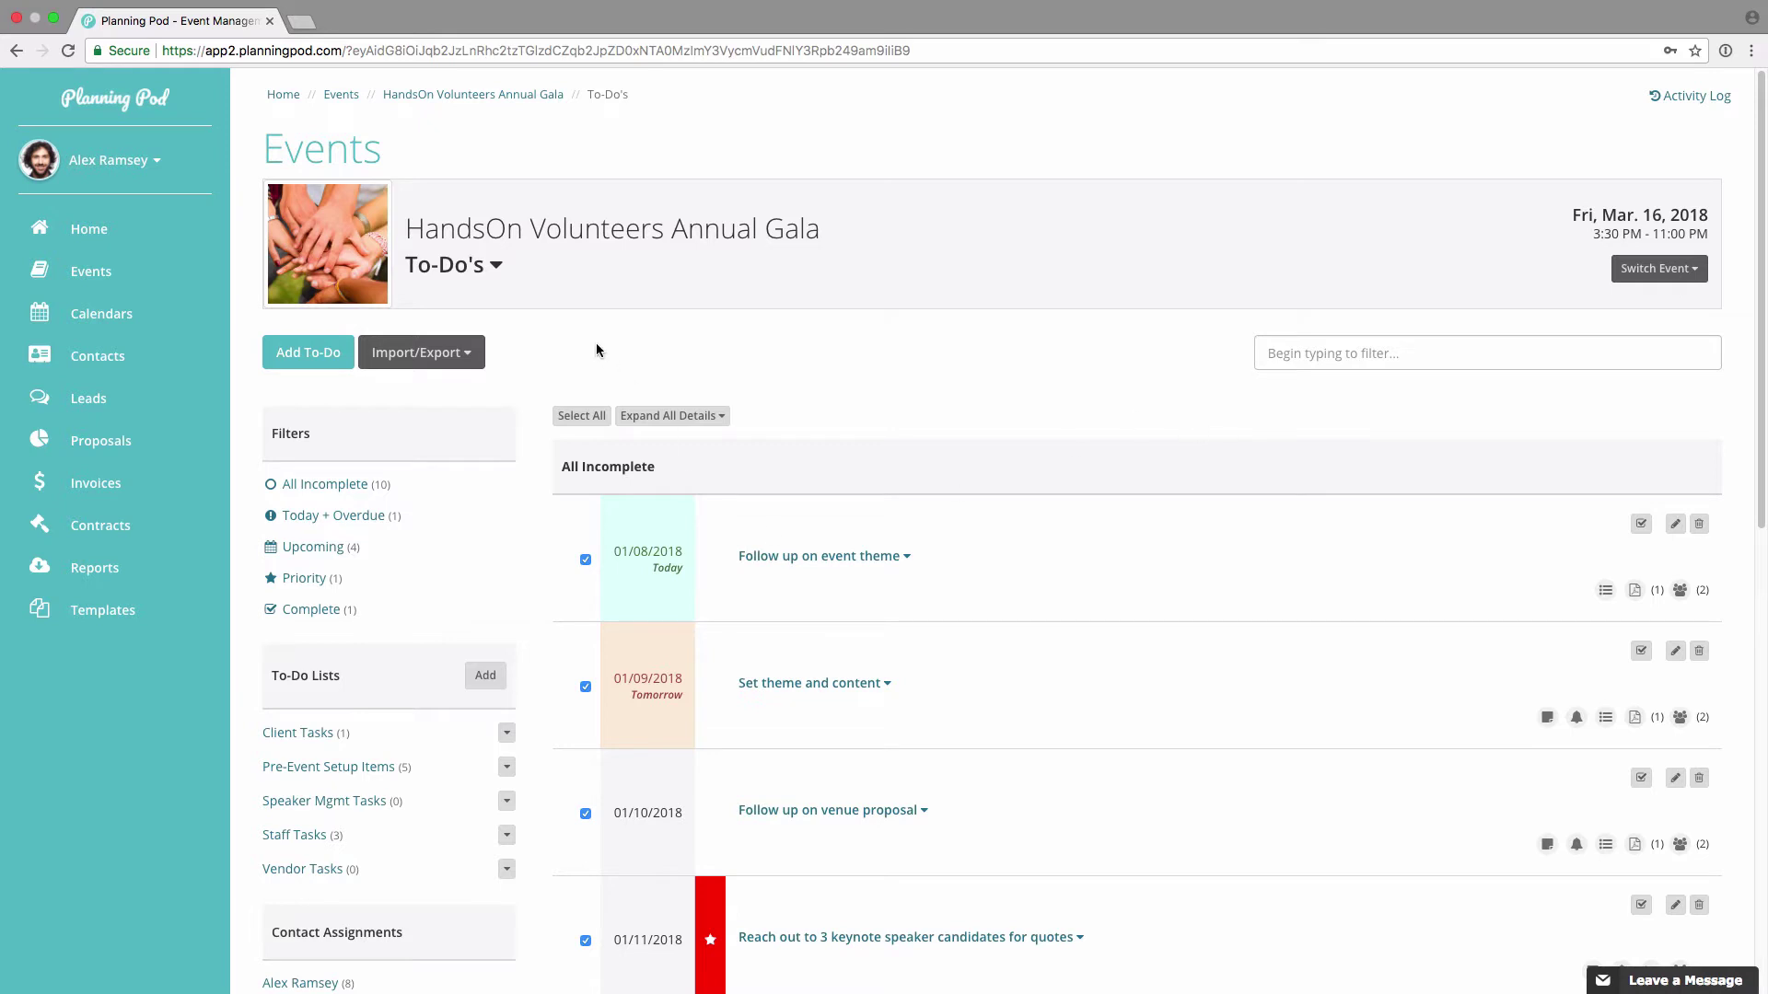
Step: Show the gala dashboard's Upcoming Items for the next 60 days
{"action": "left_click", "coordinate": [515, 96]}
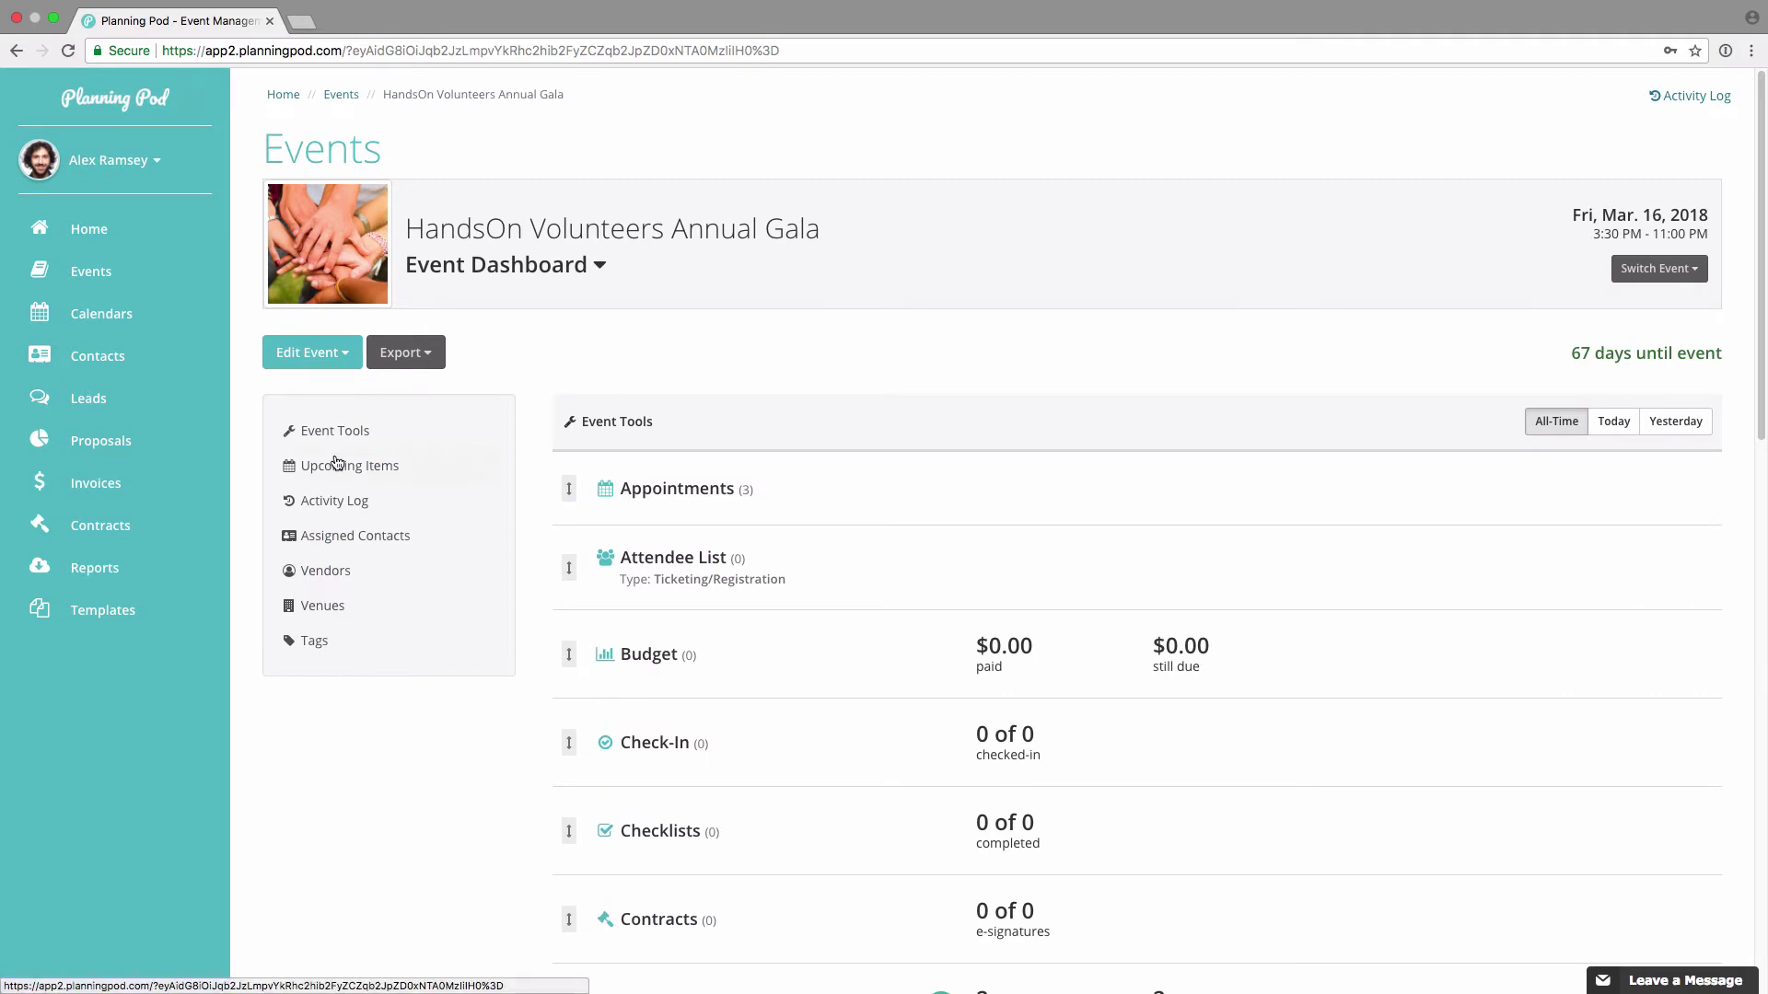
{"action": "left_click", "coordinate": [364, 468]}
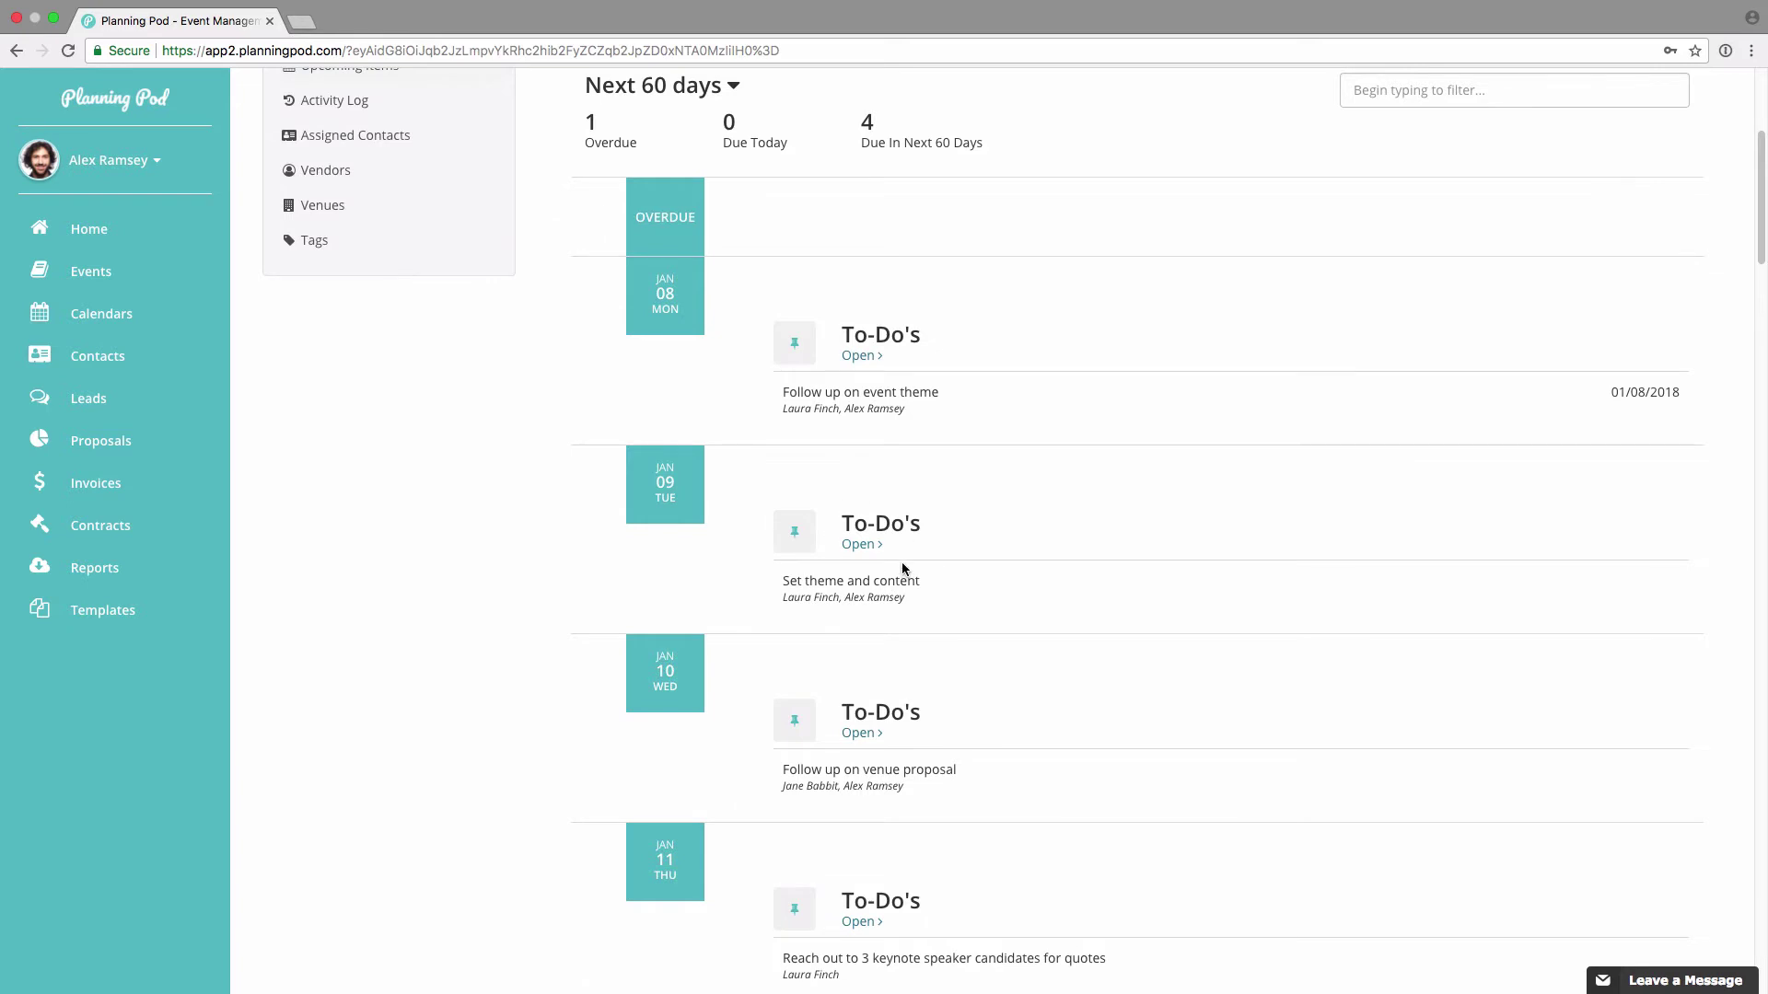
{"action": "scroll", "coordinate": [902, 569], "scroll_direction": "up", "scroll_amount": 5}
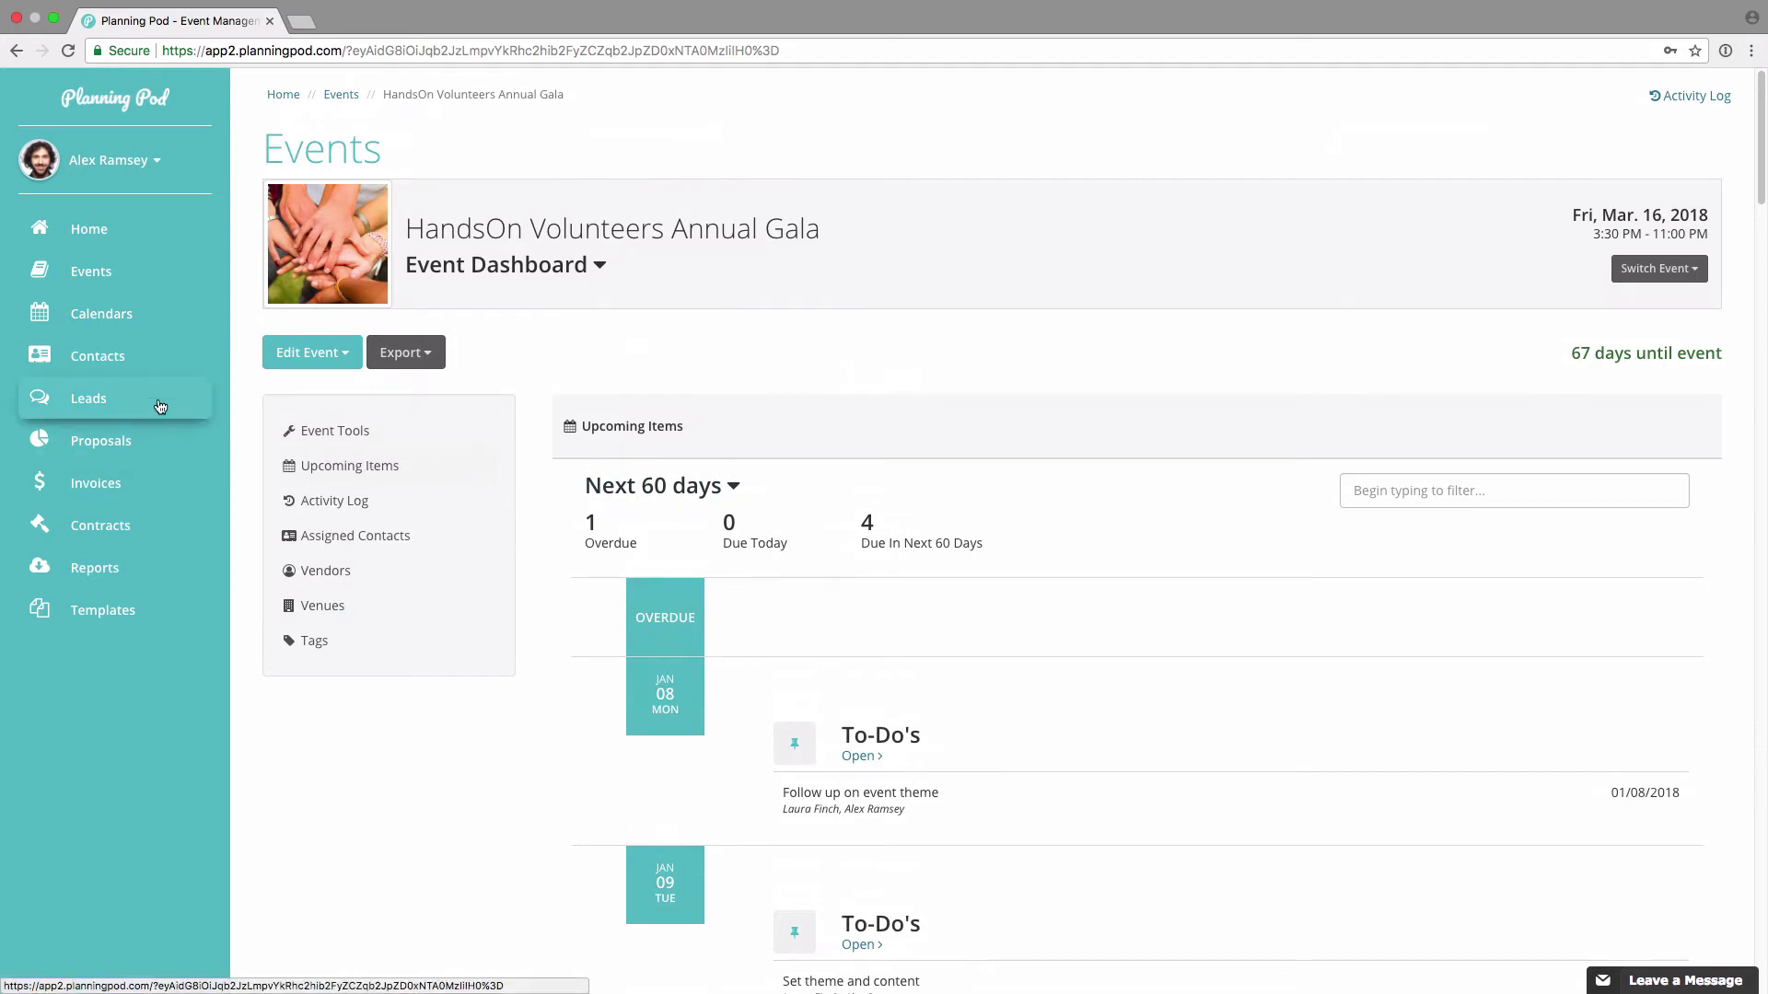
{"action": "left_click", "coordinate": [119, 314]}
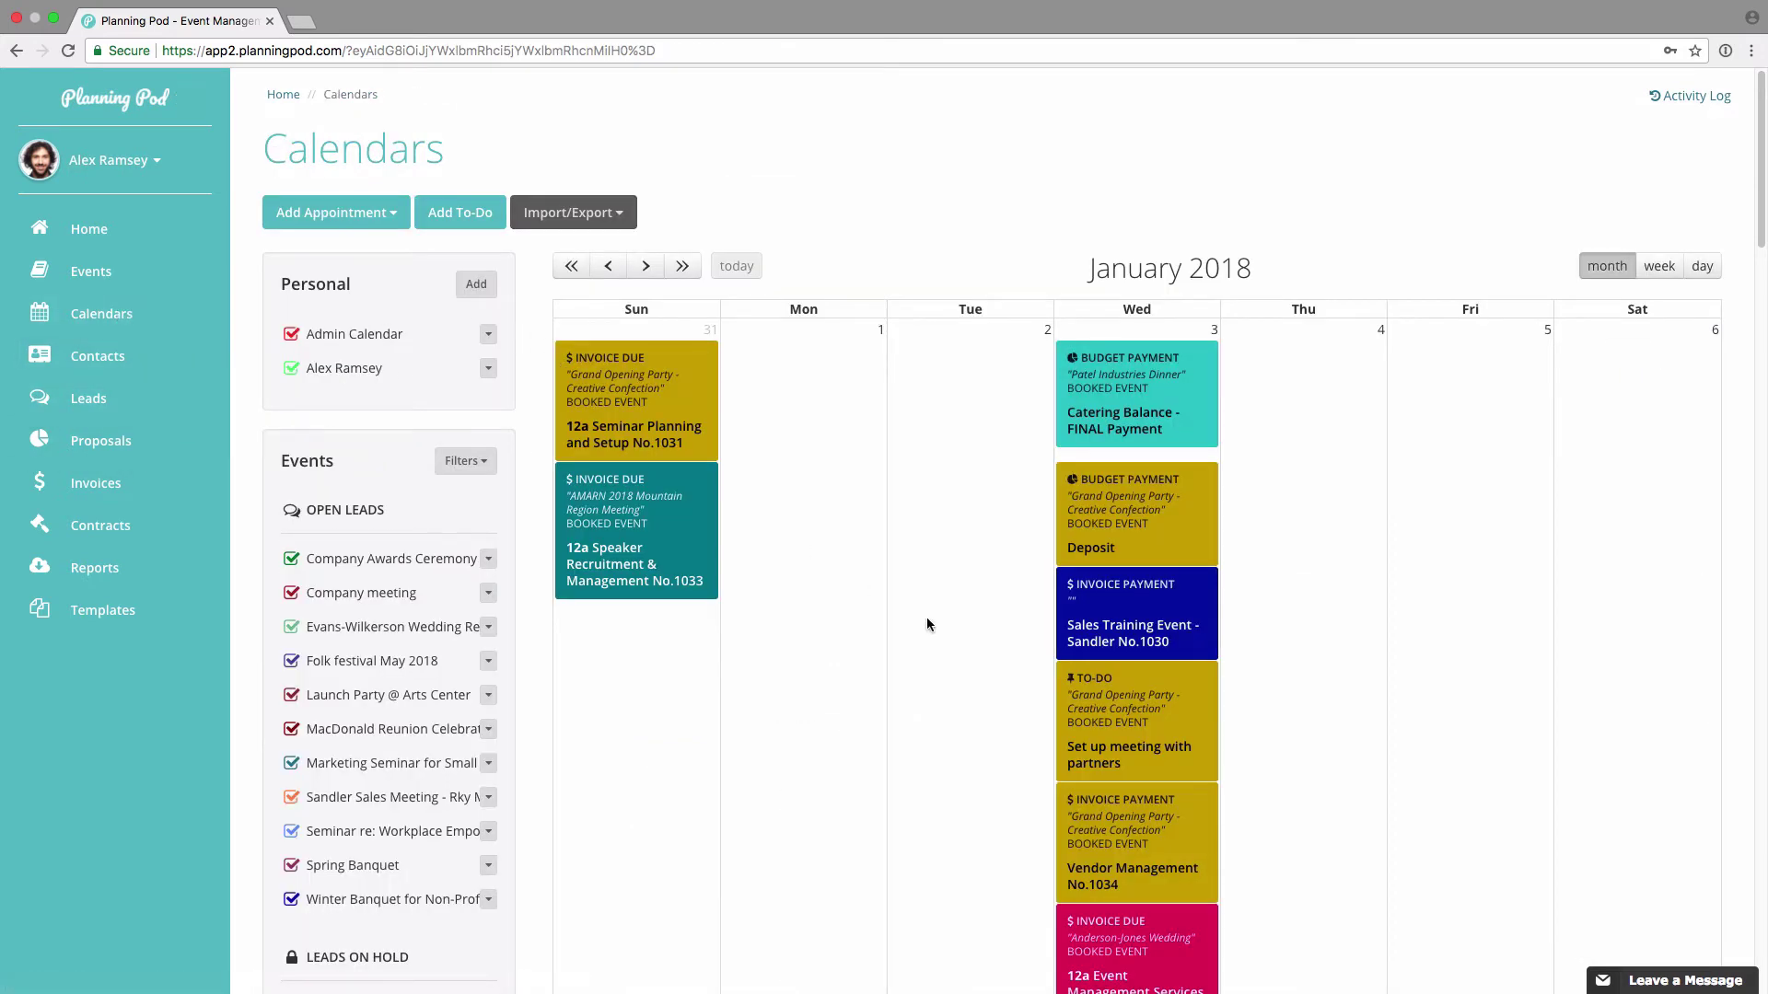
Step: Scroll the January 2018 calendar down to the week of Jan 7 and back to the top
{"action": "scroll", "coordinate": [926, 624], "scroll_direction": "down", "scroll_amount": 6}
{"action": "scroll", "coordinate": [927, 624], "scroll_direction": "down", "scroll_amount": 2}
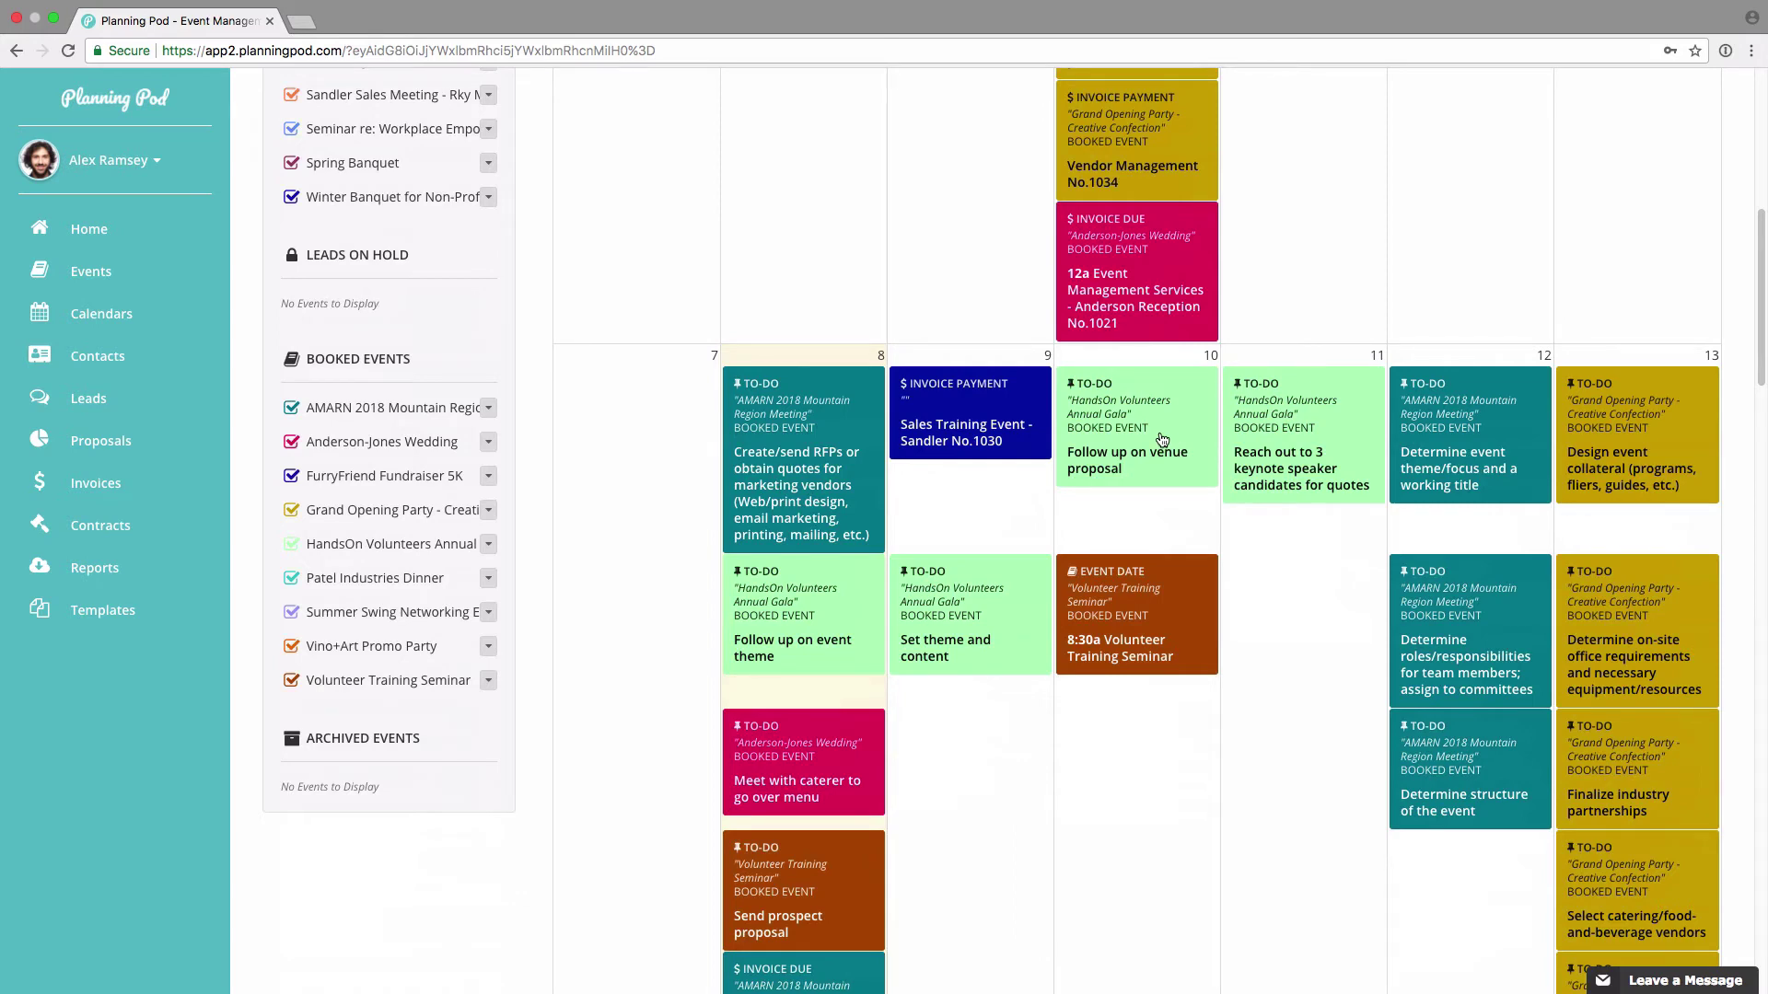
{"action": "scroll", "coordinate": [1162, 440], "scroll_direction": "up", "scroll_amount": 8}
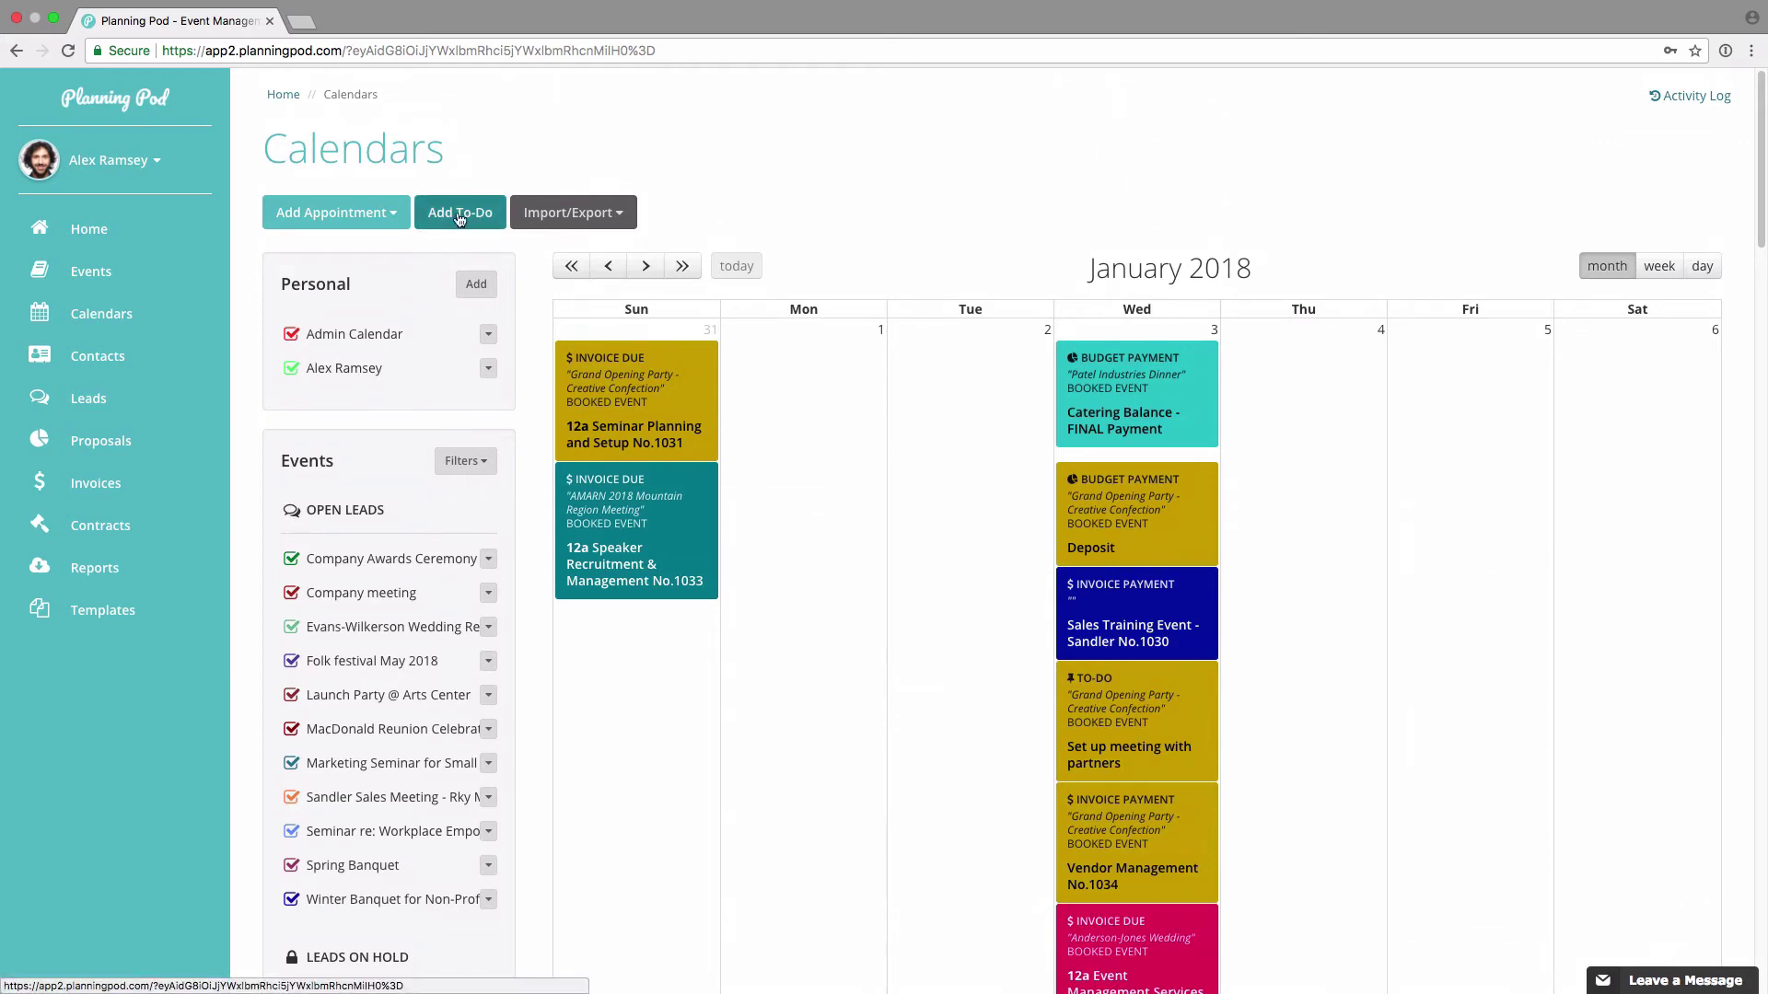
{"action": "left_click", "coordinate": [470, 214]}
{"action": "left_click", "coordinate": [717, 194]}
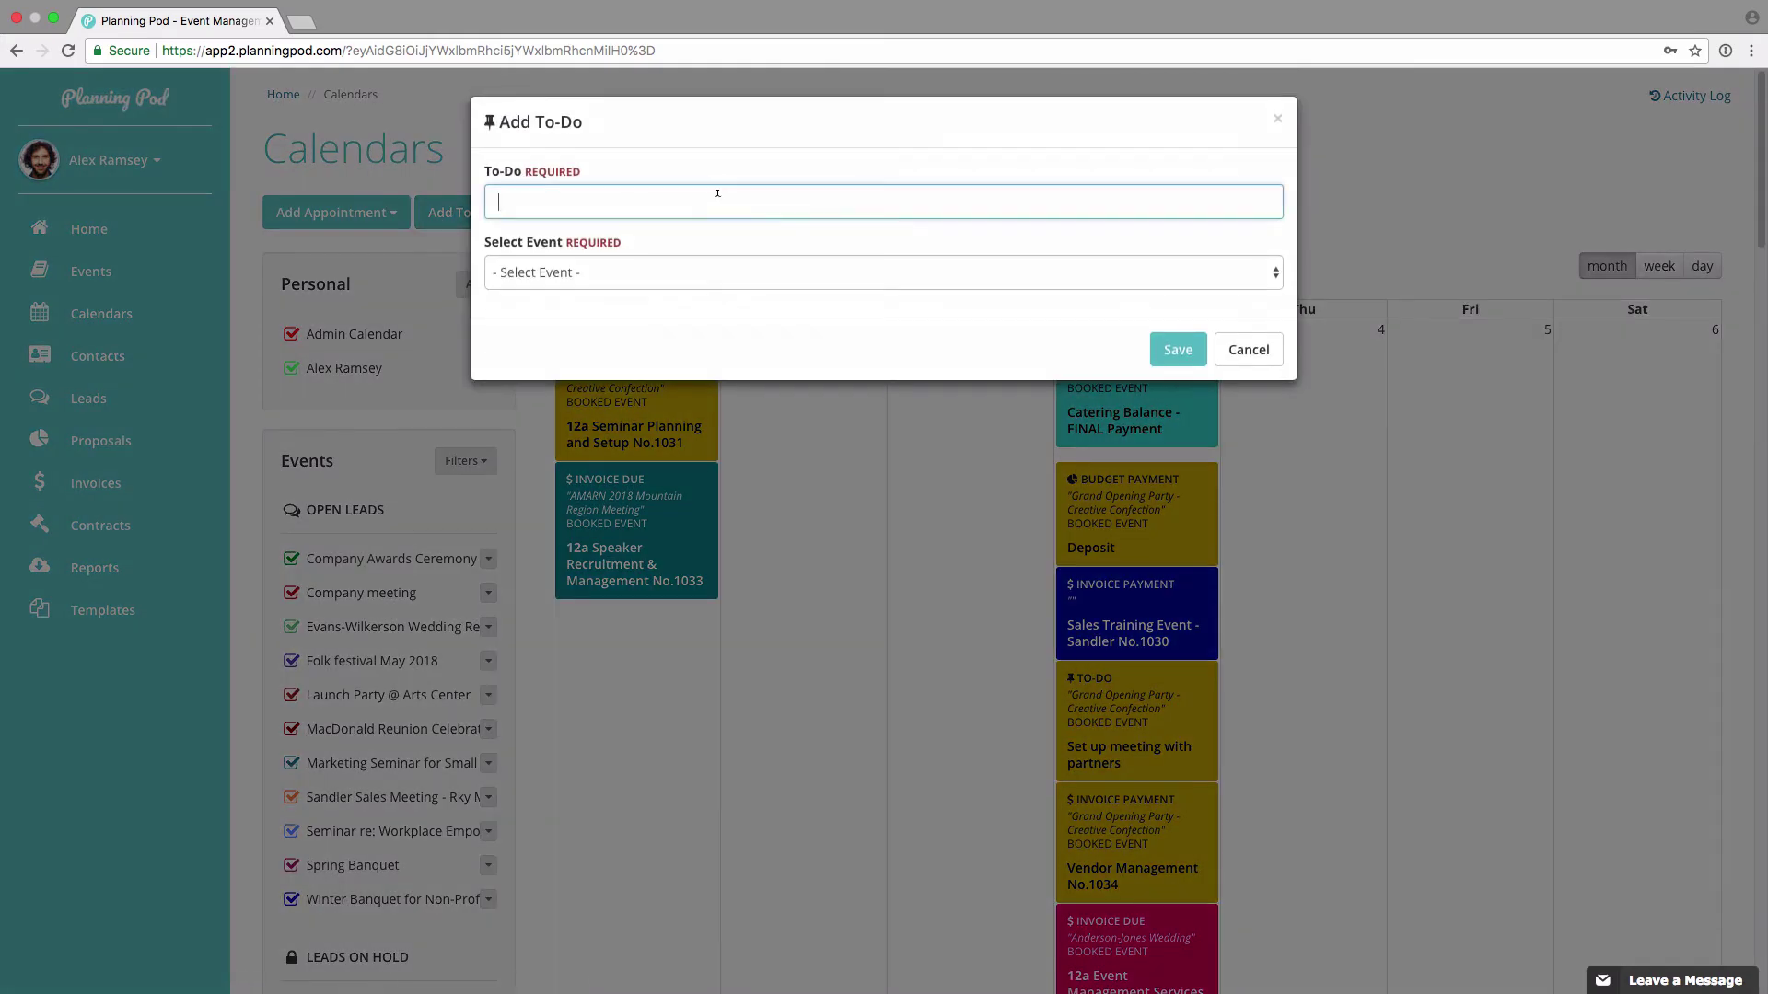
{"action": "left_click", "coordinate": [676, 270]}
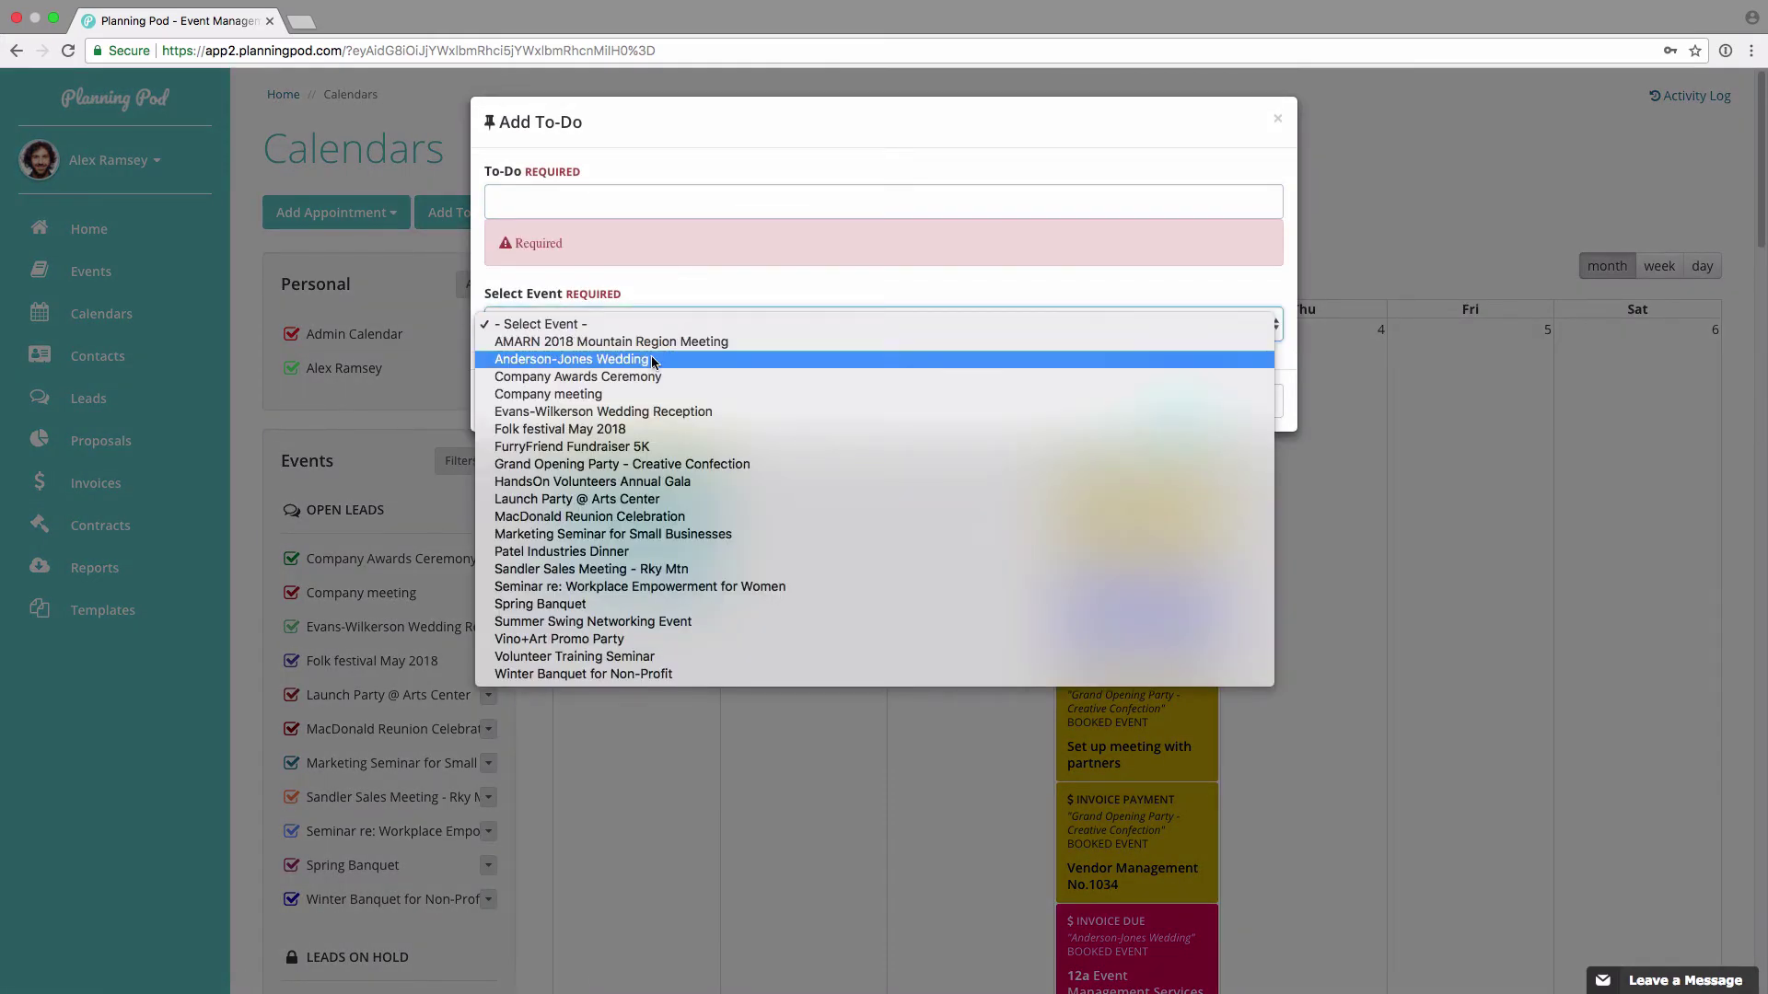
{"action": "left_click", "coordinate": [636, 482]}
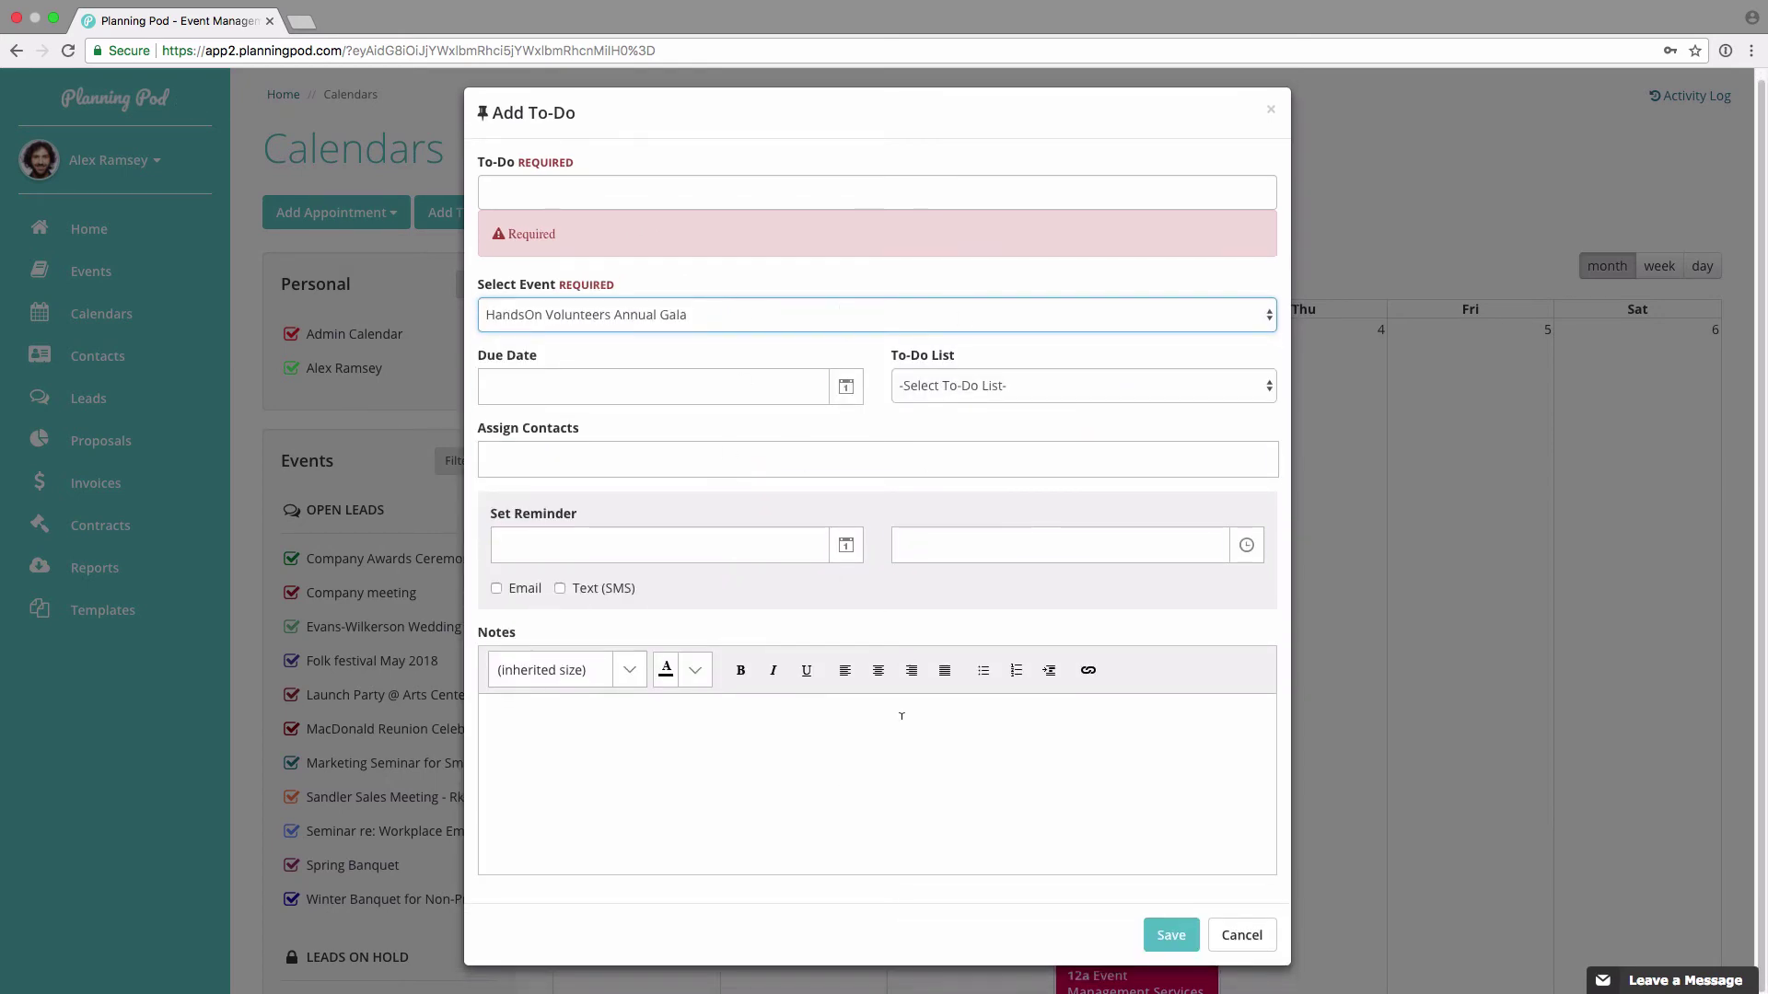
{"action": "left_click", "coordinate": [1243, 937]}
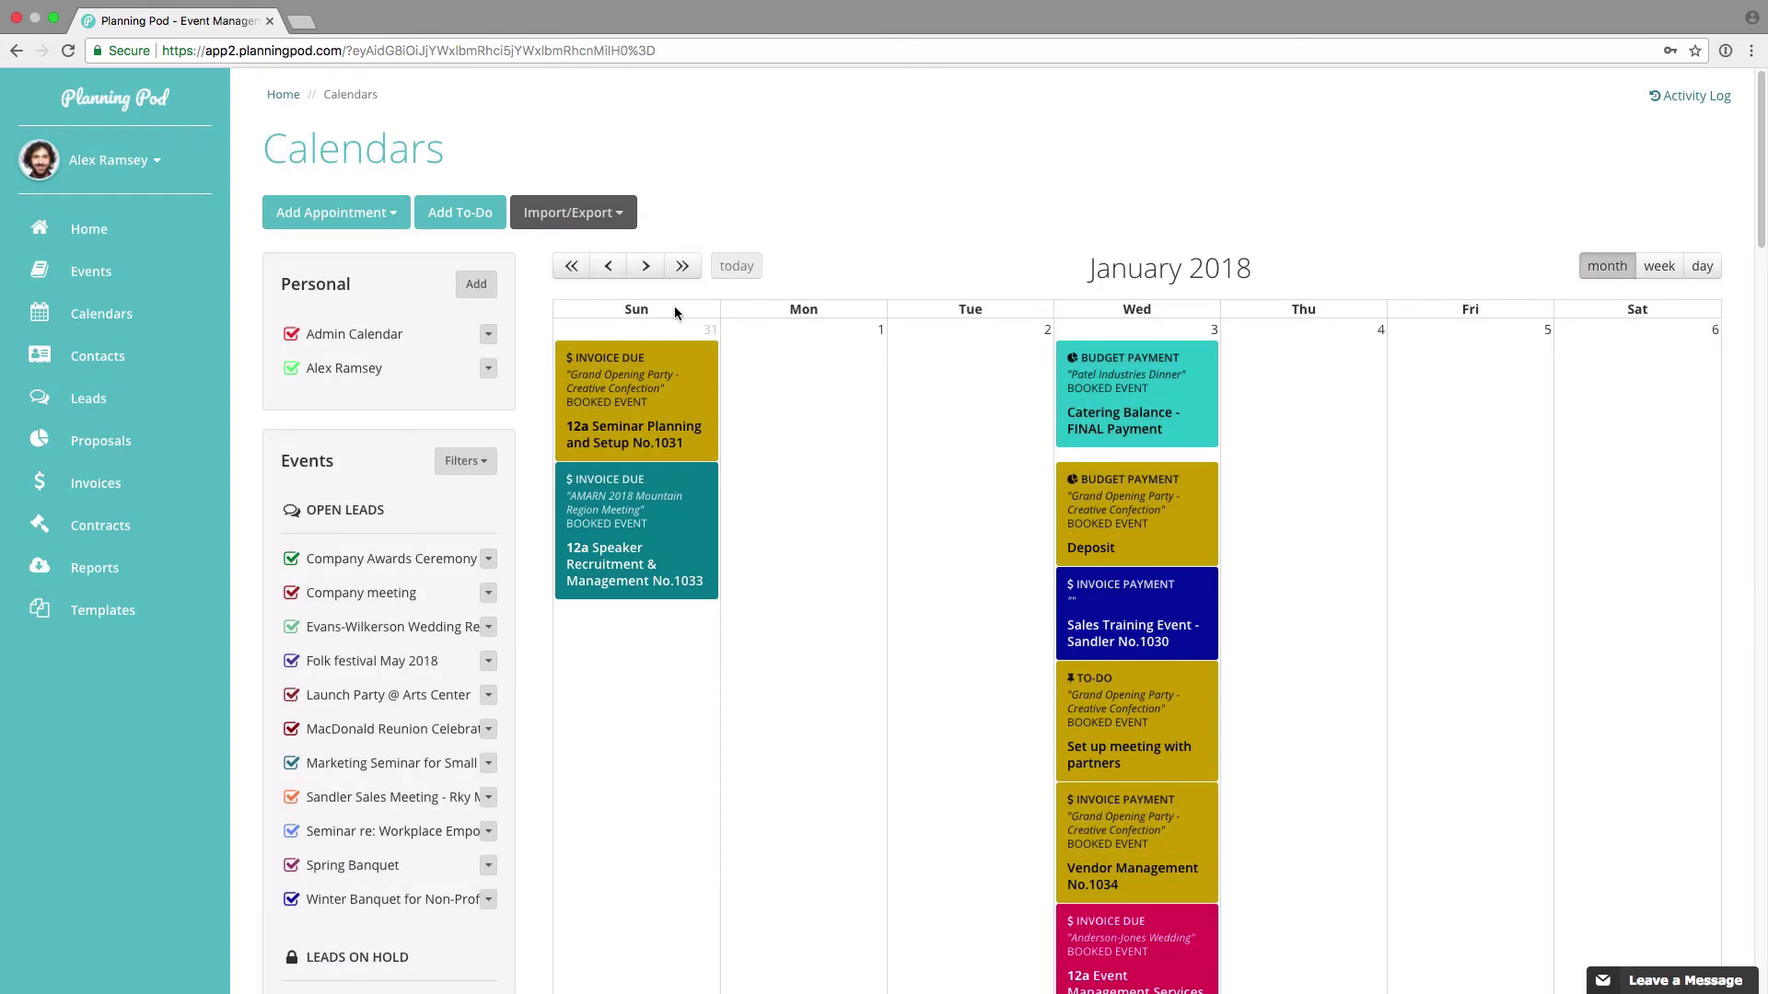
{"action": "left_click", "coordinate": [85, 229]}
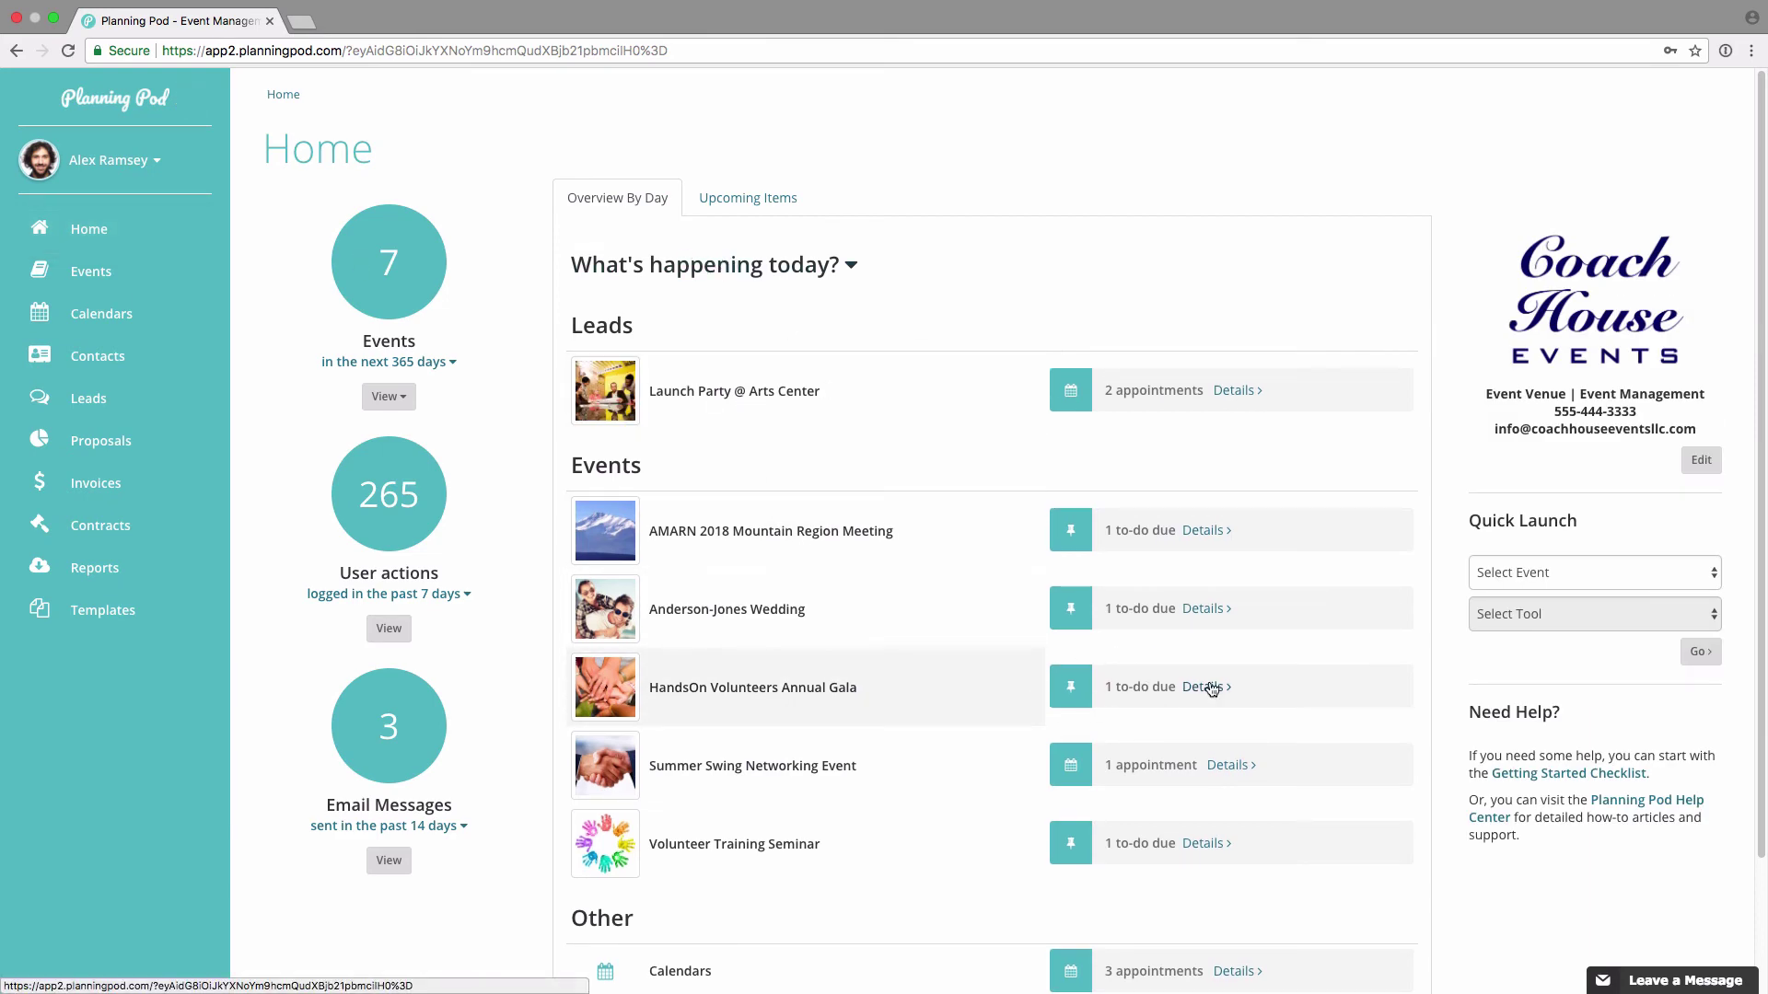
Step: Check the gala's to-do due today, then review the Home dashboard's 60-day Upcoming Items
{"action": "left_click", "coordinate": [1212, 690]}
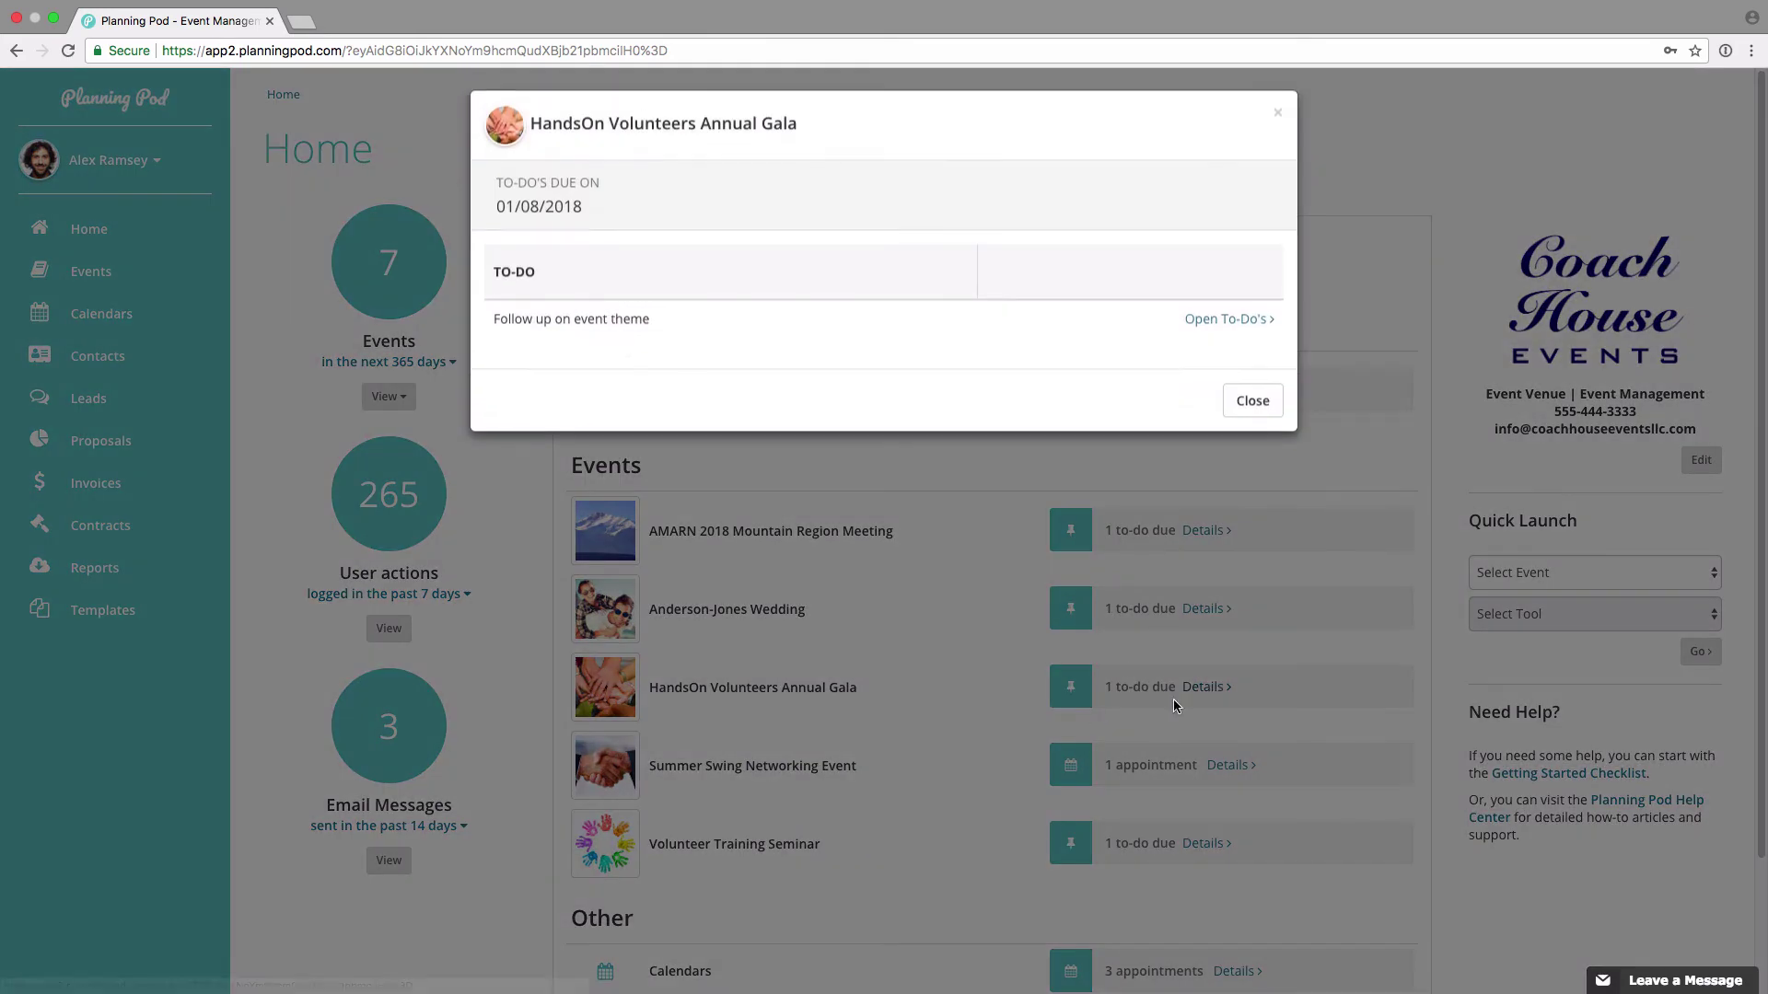
{"action": "left_click", "coordinate": [1250, 405]}
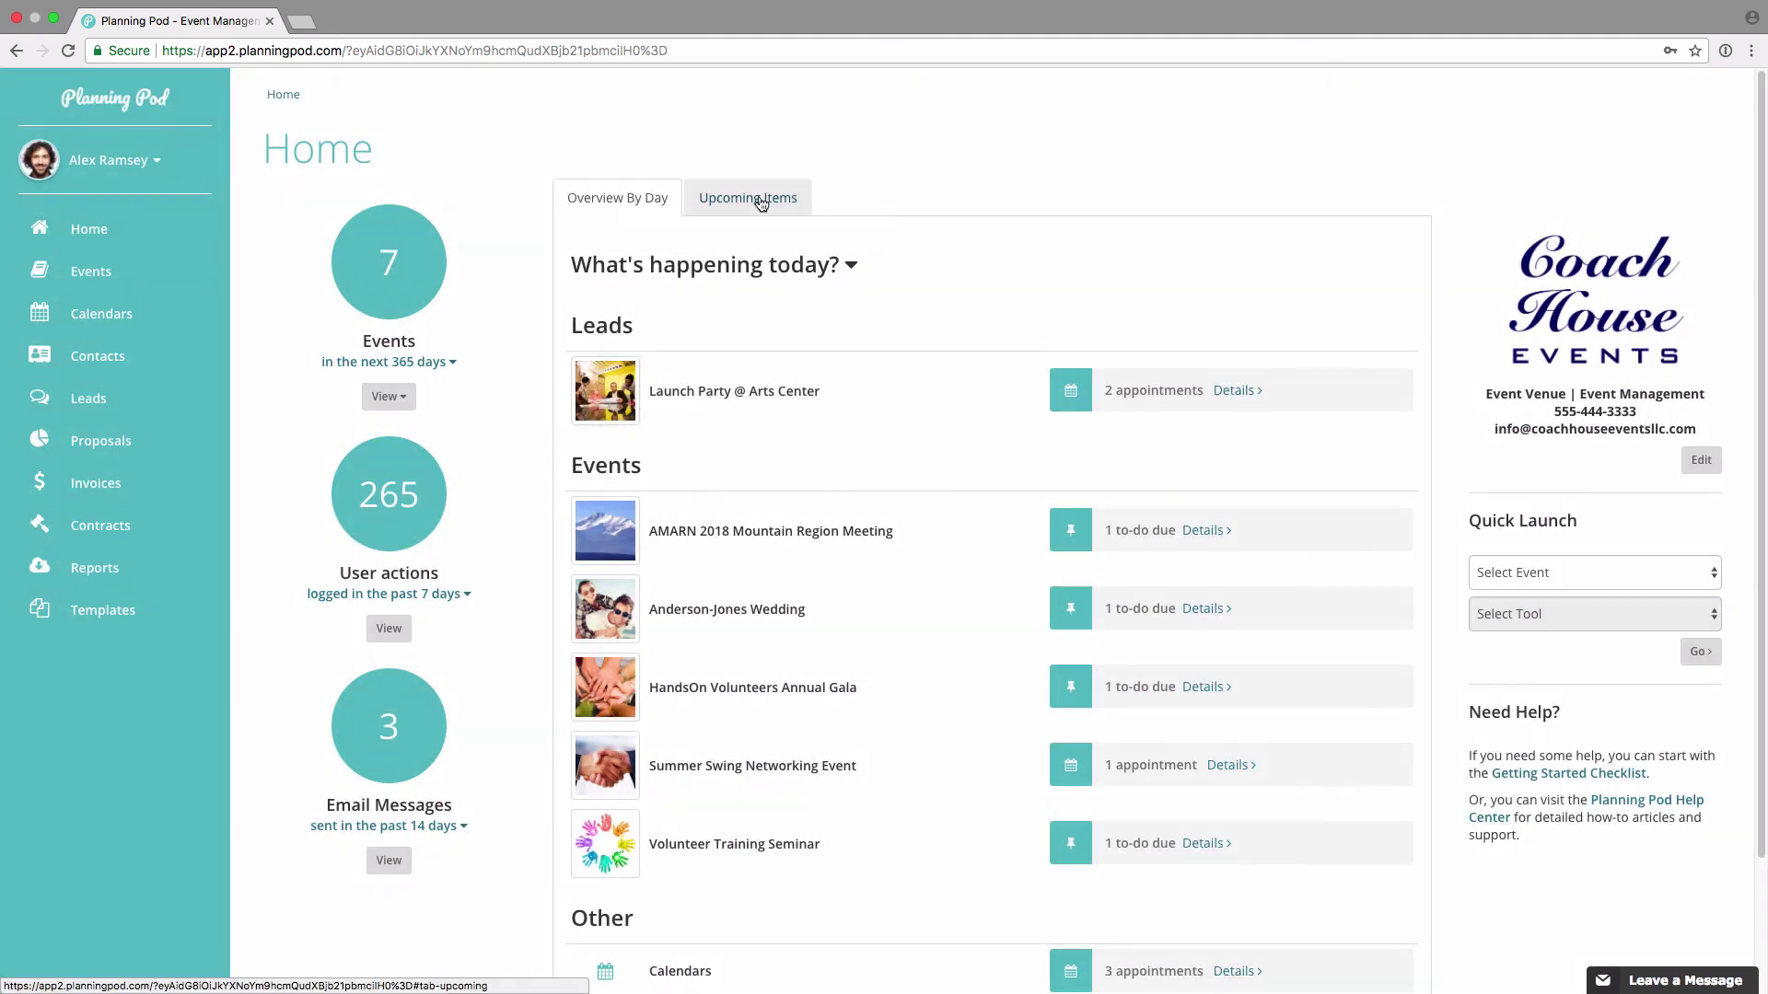
{"action": "left_click", "coordinate": [760, 199]}
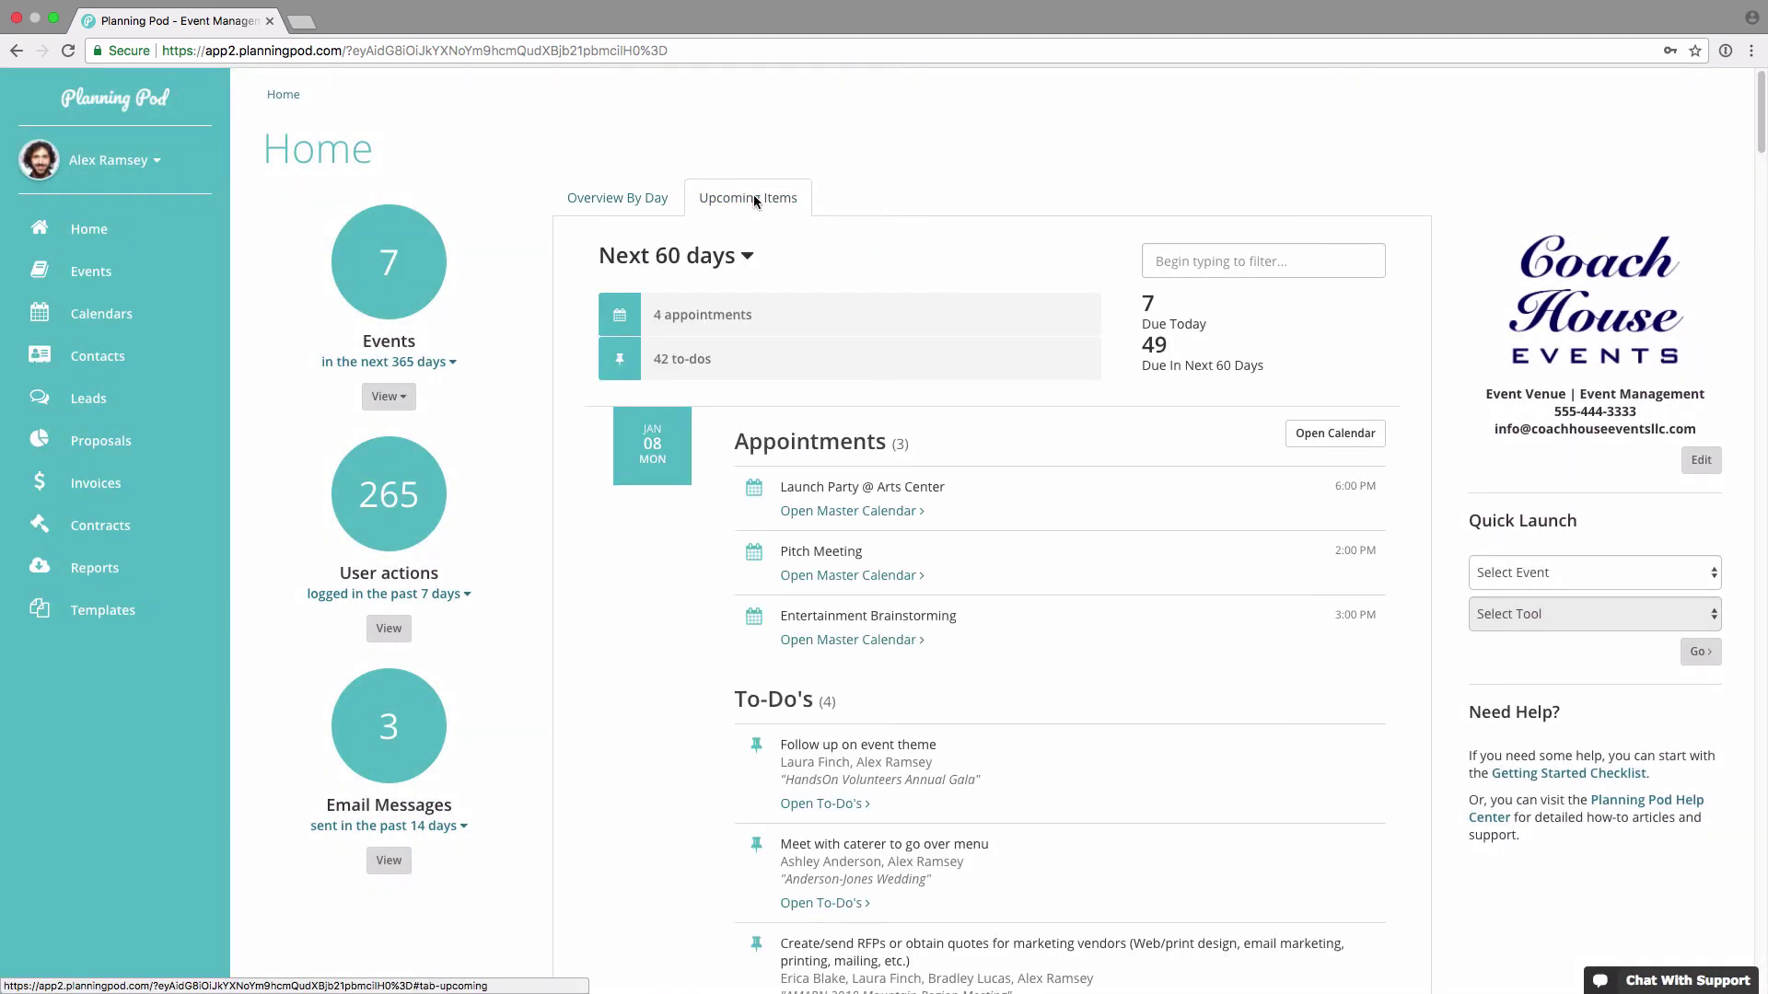
{"action": "scroll", "coordinate": [759, 296], "scroll_direction": "down", "scroll_amount": 5}
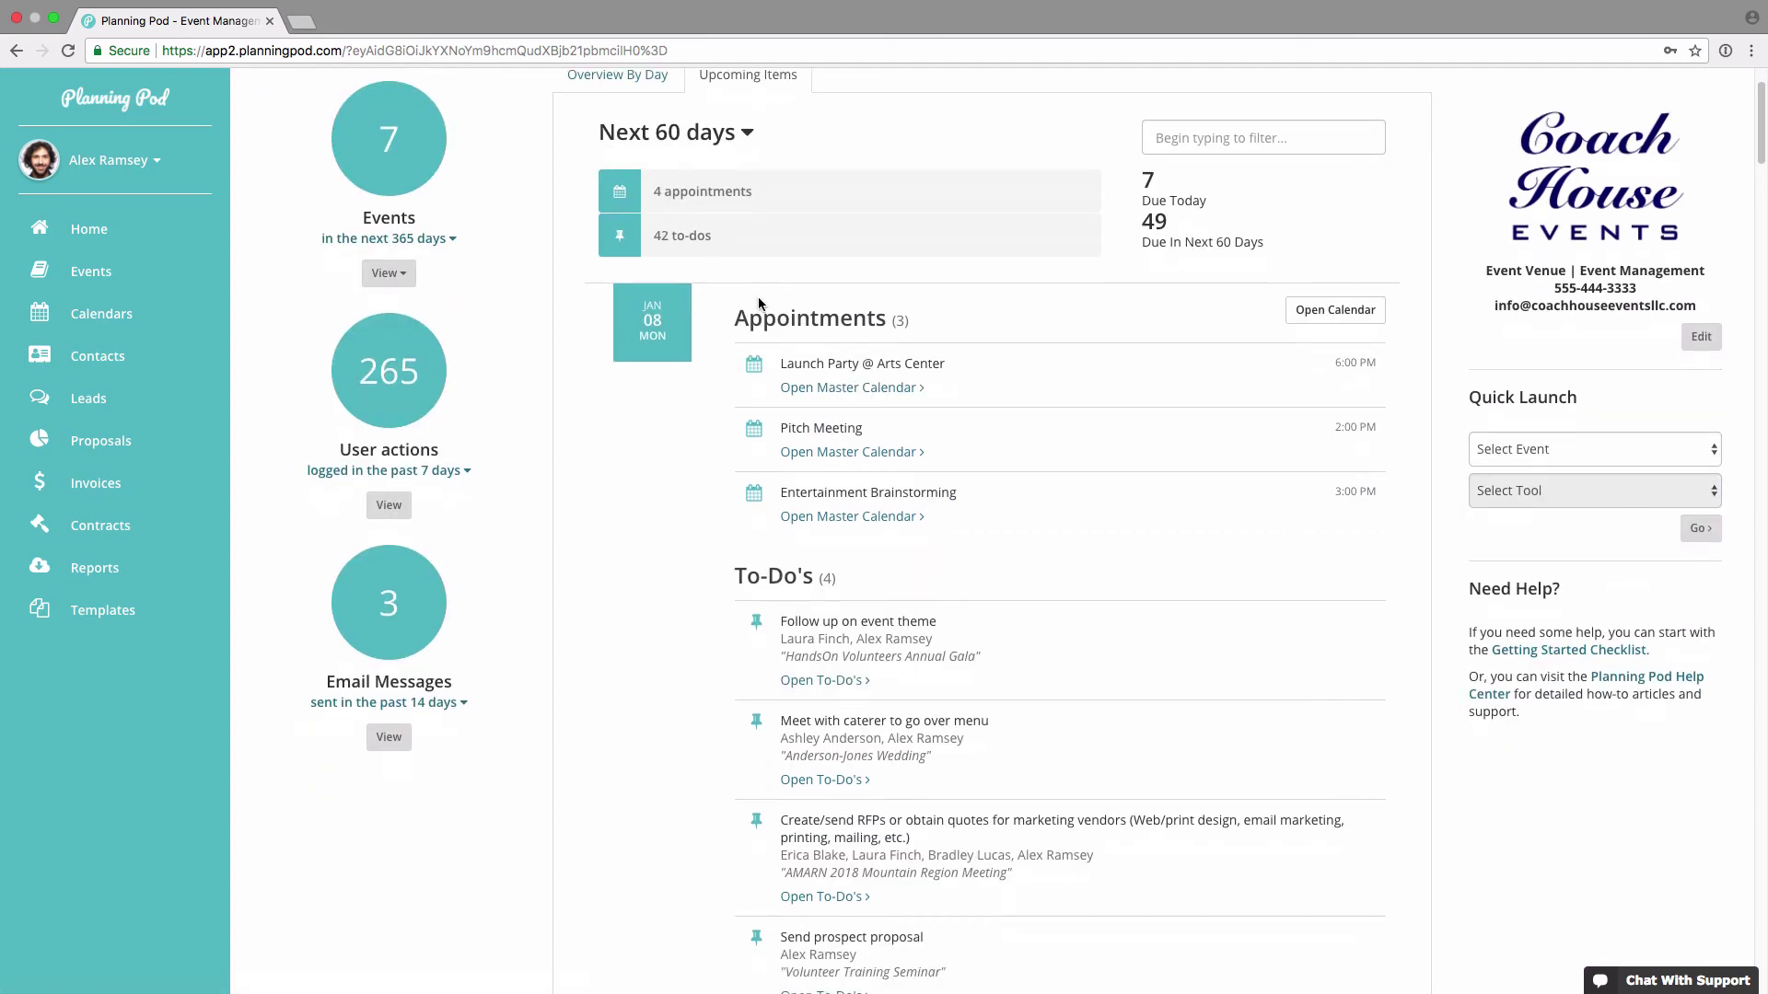
{"action": "scroll", "coordinate": [760, 419], "scroll_direction": "down", "scroll_amount": 1}
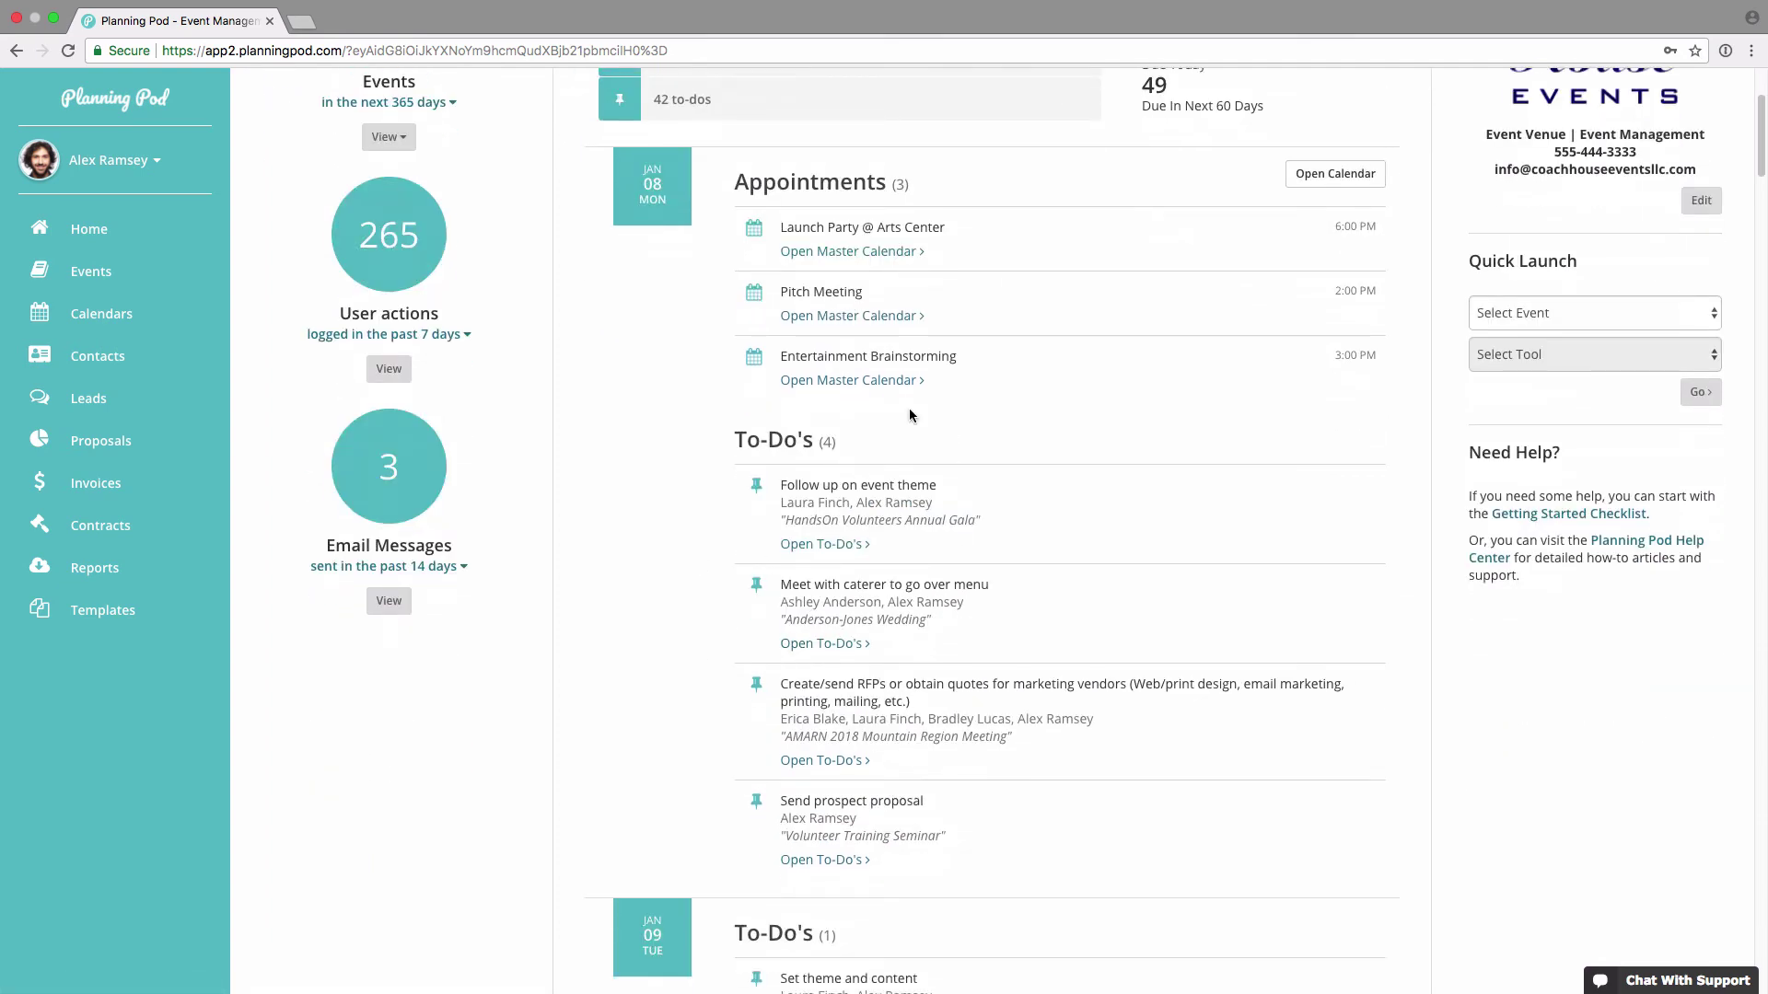
{"action": "scroll", "coordinate": [801, 647], "scroll_direction": "down", "scroll_amount": 5}
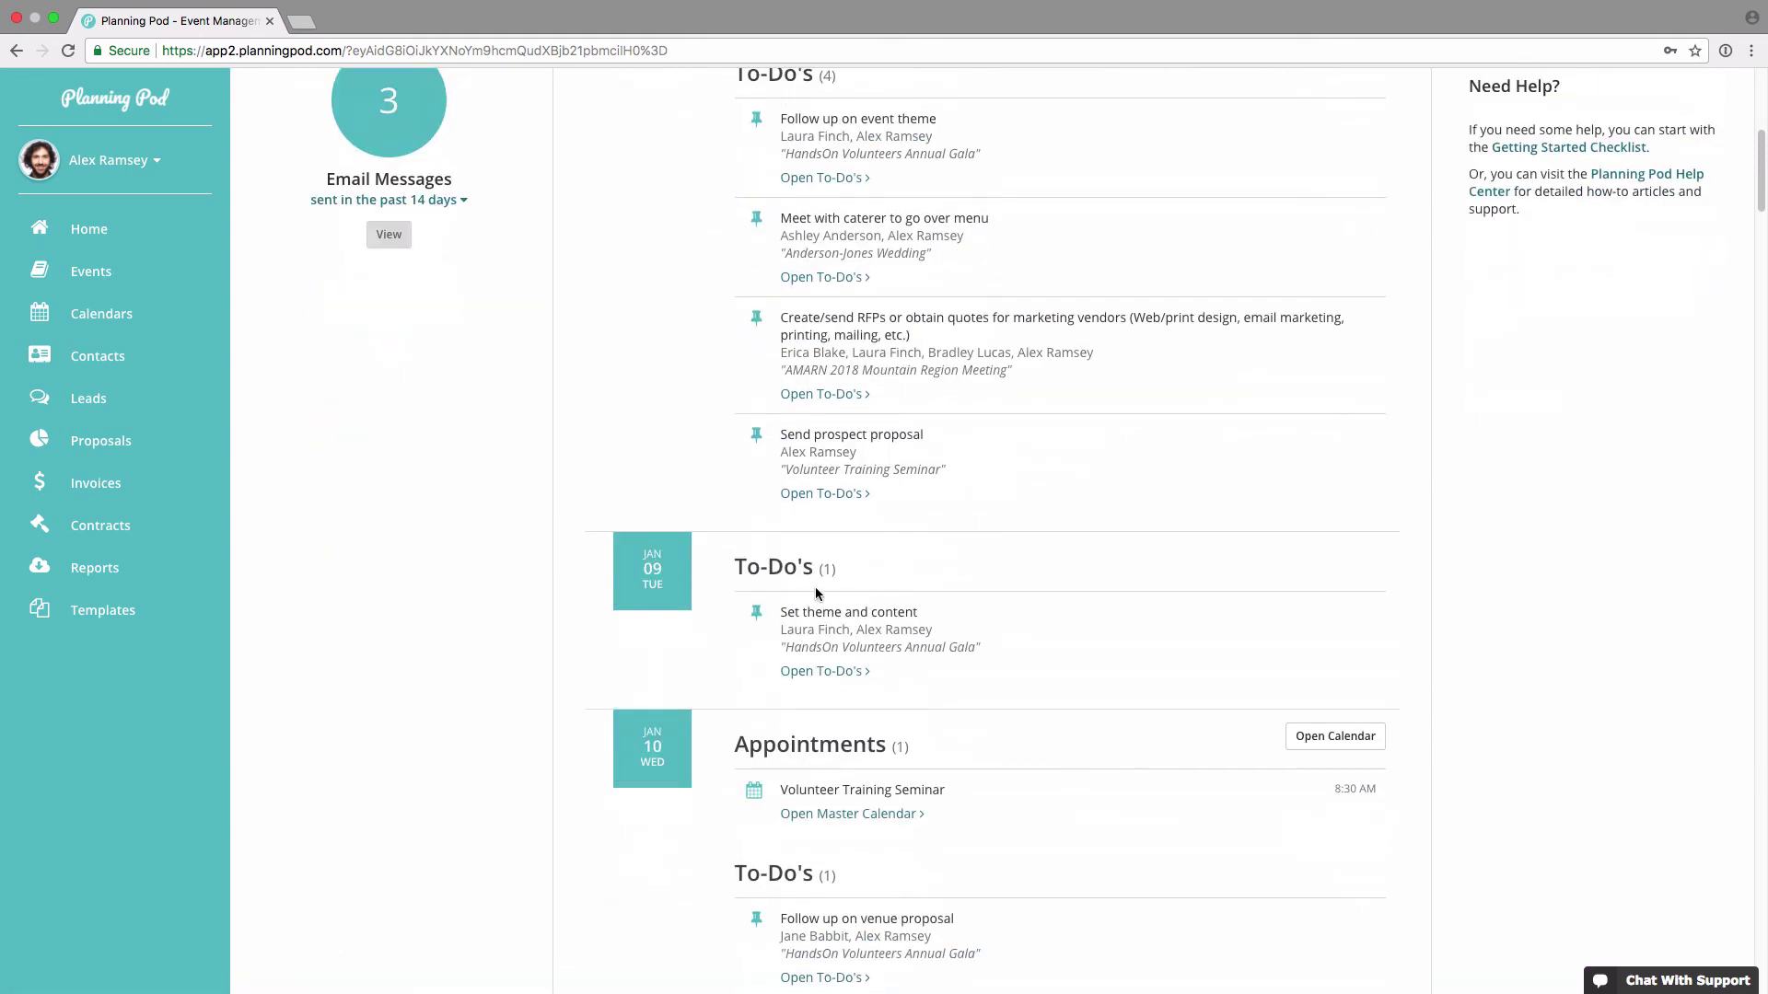
{"action": "scroll", "coordinate": [870, 674], "scroll_direction": "up", "scroll_amount": 7}
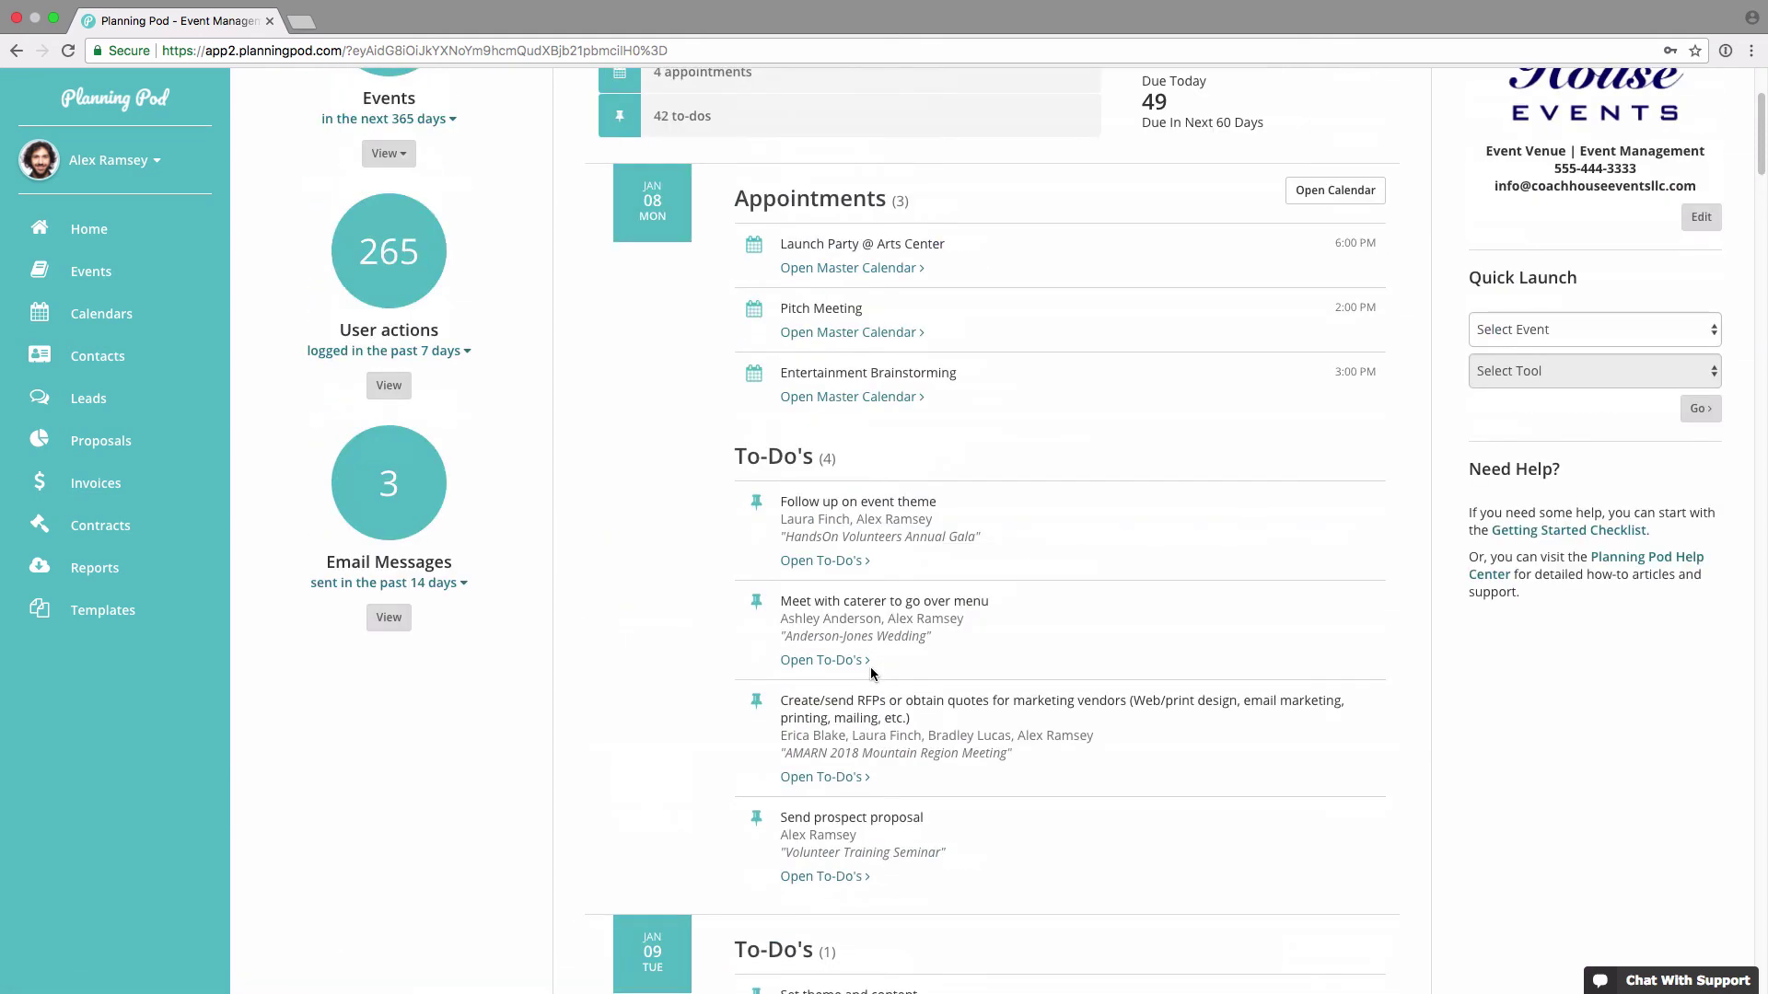